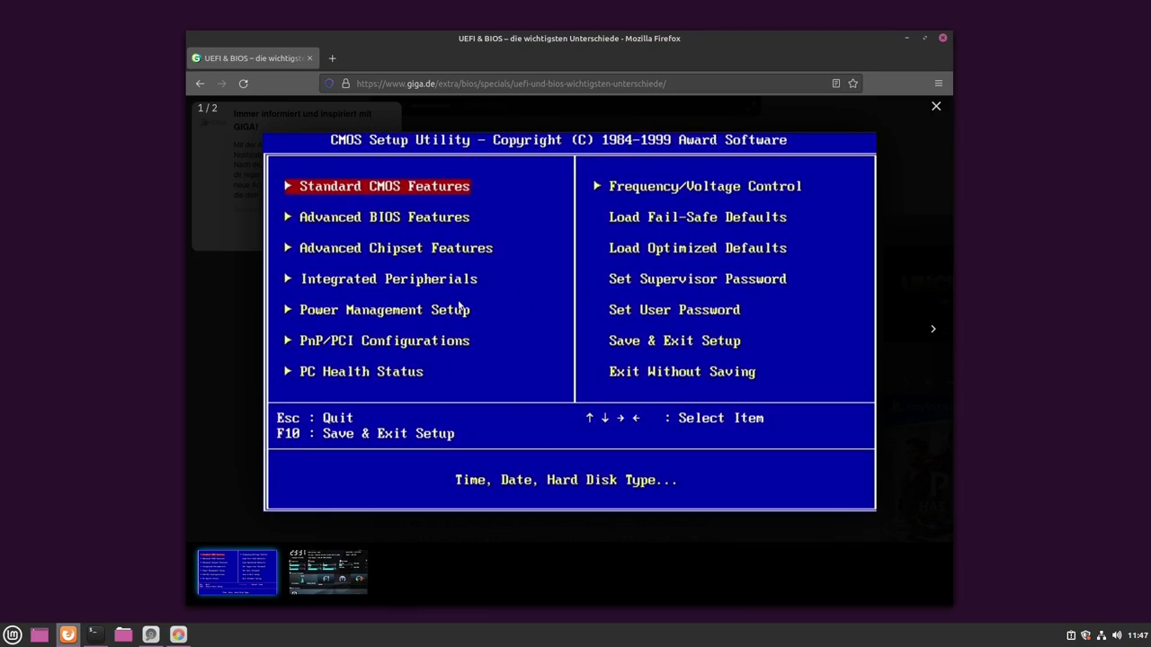
- Page between the two BIOS images, ending on the ASUS EFI BIOS EZ Mode screen (image 2/2)
{"action": "left_click", "coordinate": [331, 582]}
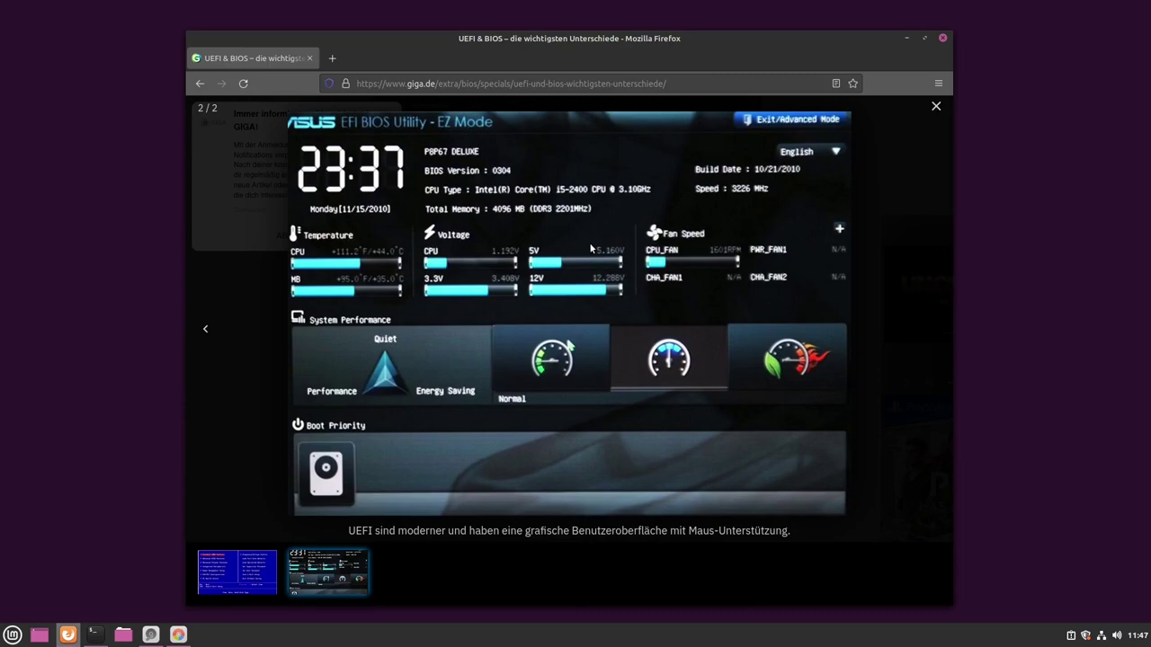
{"action": "left_click", "coordinate": [239, 579]}
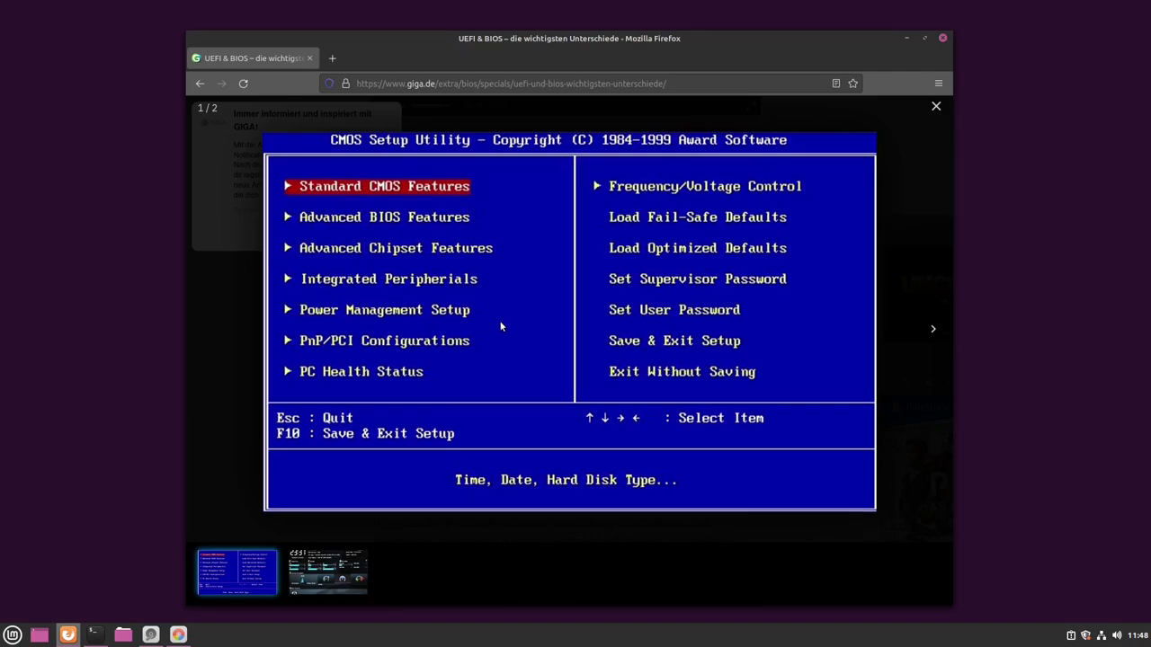
{"action": "key", "text": "Right"}
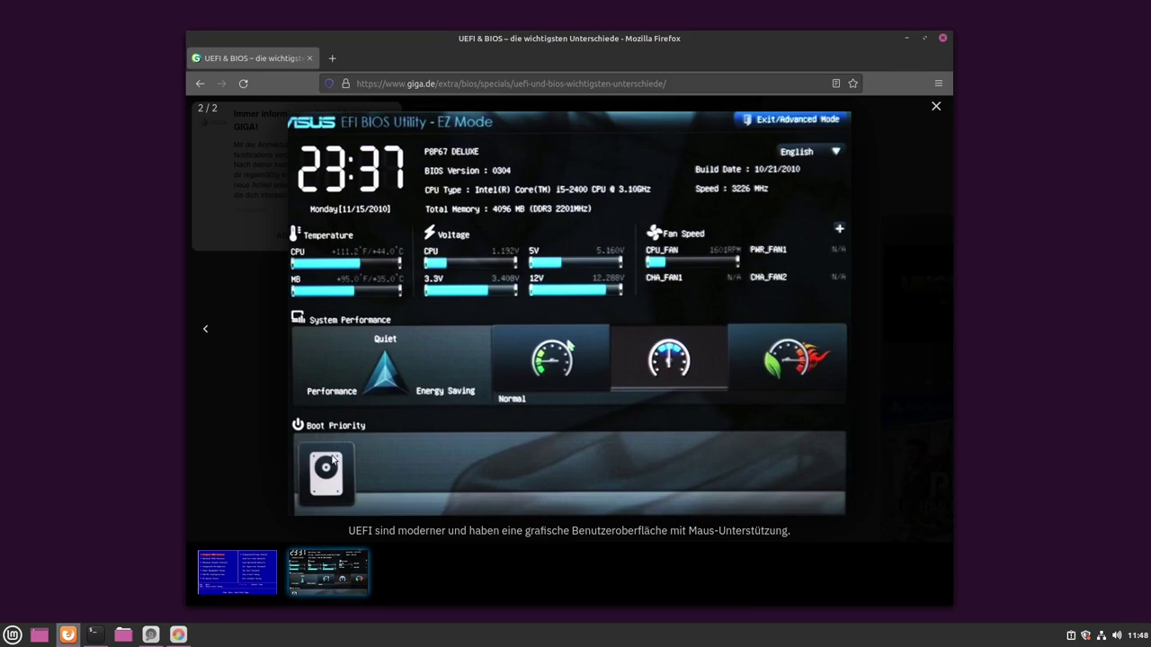
- Minimize Firefox and centre the Disks window showing the 21 GB disk's GPT partitions
{"action": "left_click", "coordinate": [906, 39]}
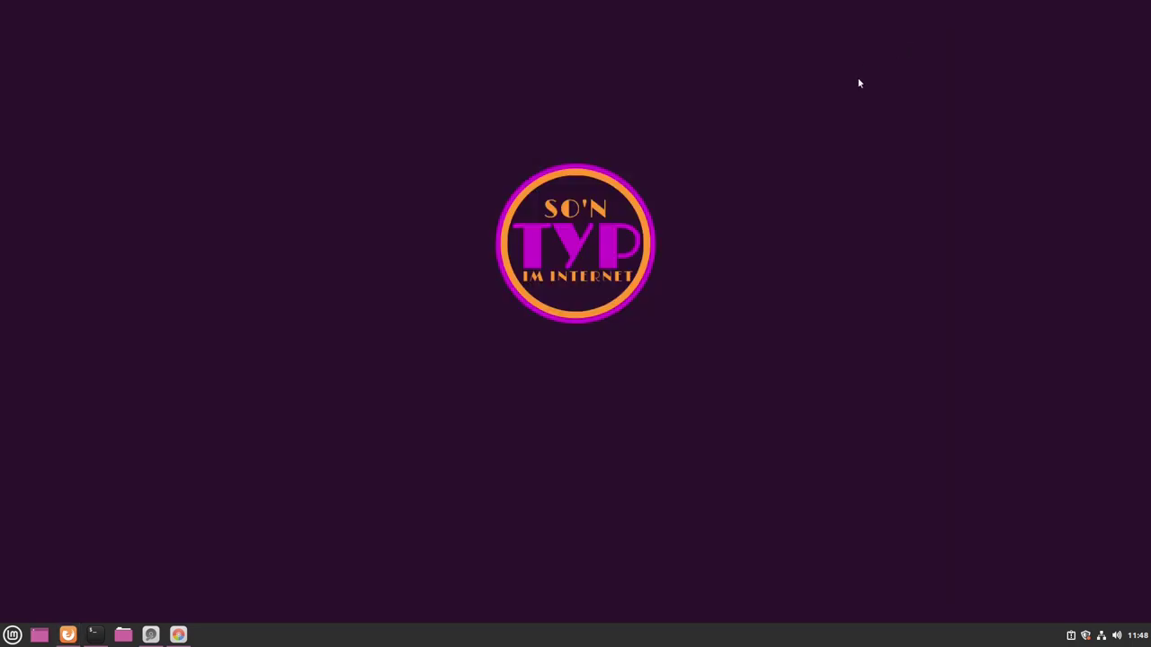
{"action": "left_click", "coordinate": [150, 635]}
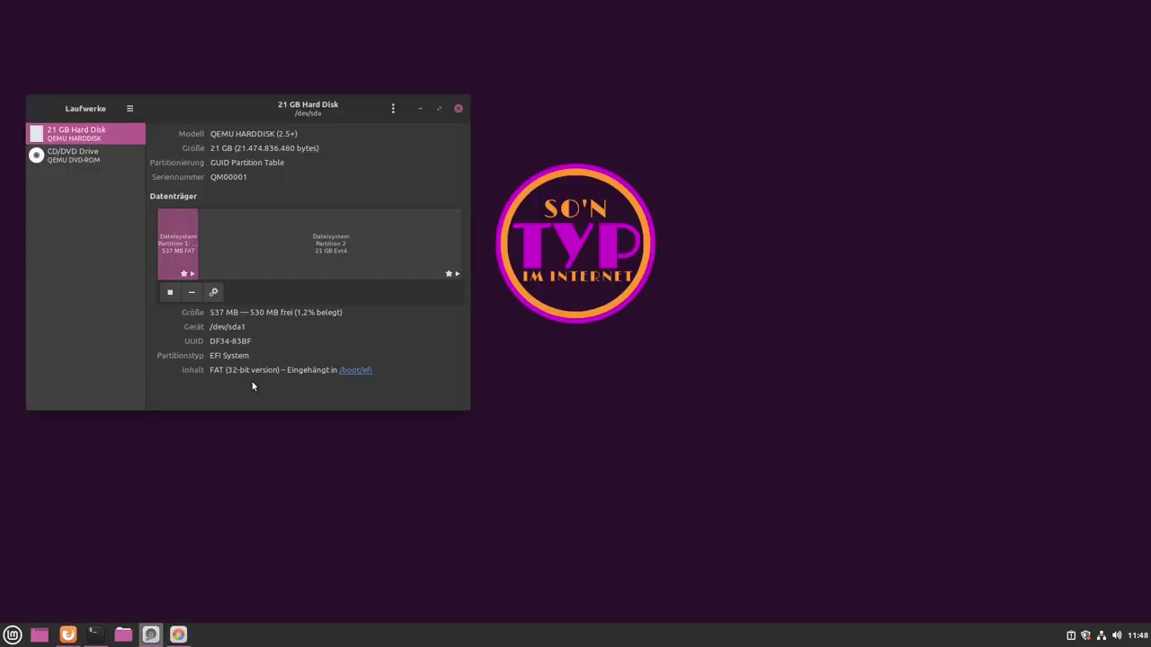
{"action": "left_click_drag", "start_coordinate": [252, 101], "coordinate": [586, 132]}
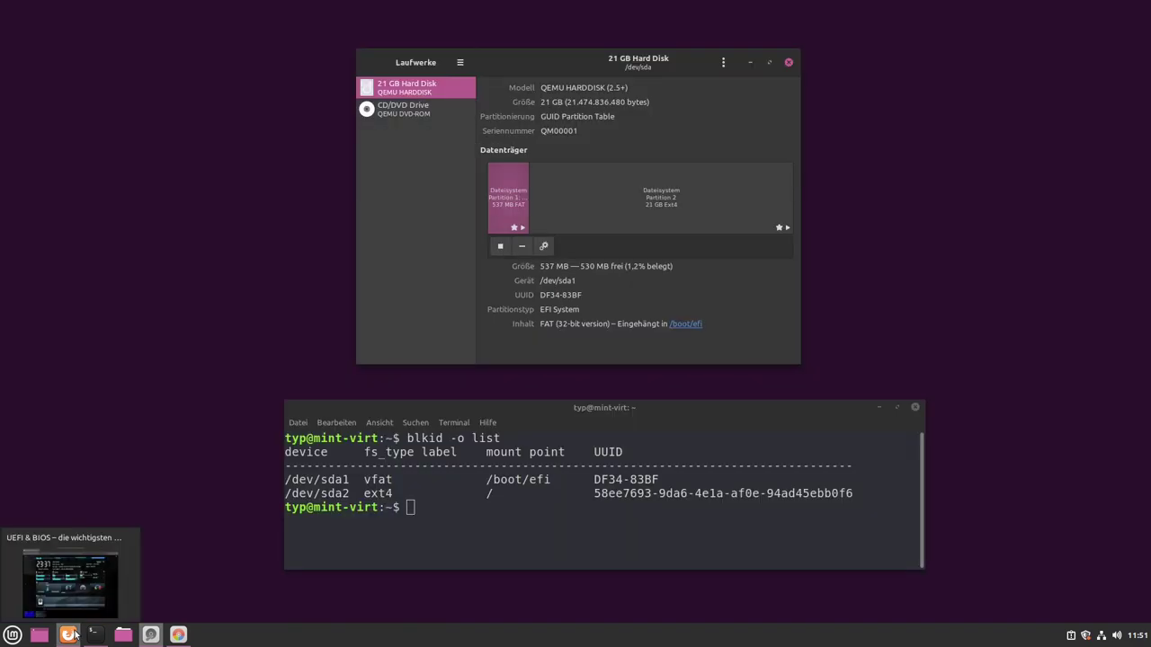
- Return to the BIOS gallery, view the Award image, then the ASUS EFI screen again
{"action": "left_click", "coordinate": [67, 635]}
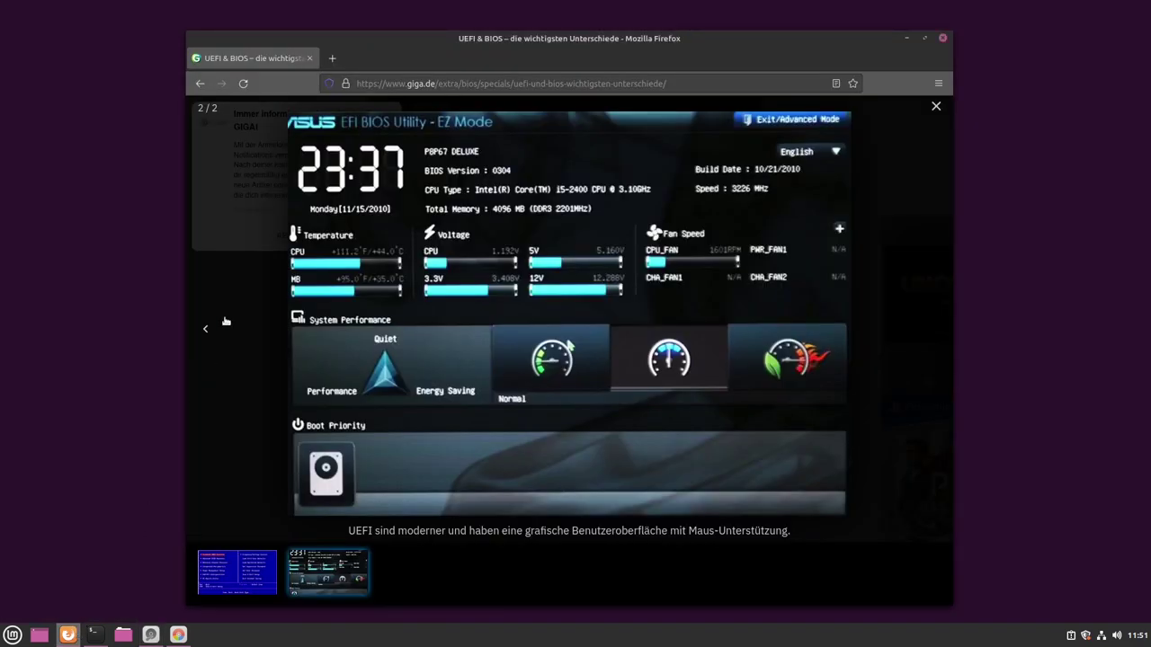
{"action": "left_click", "coordinate": [220, 582]}
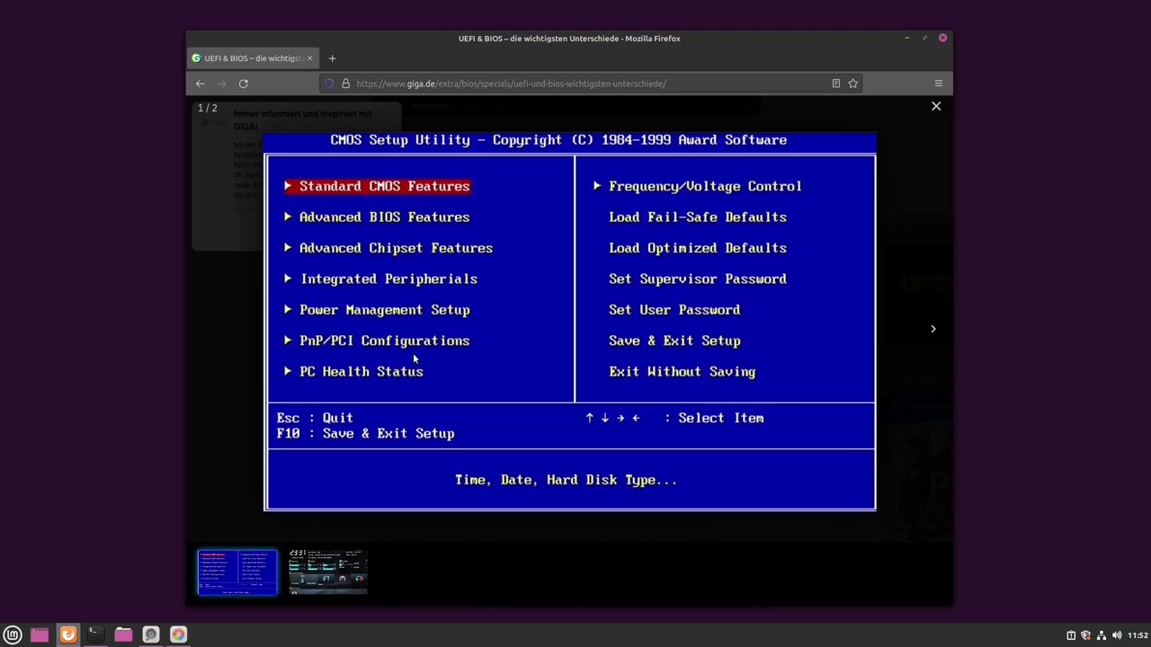
{"action": "left_click", "coordinate": [333, 573]}
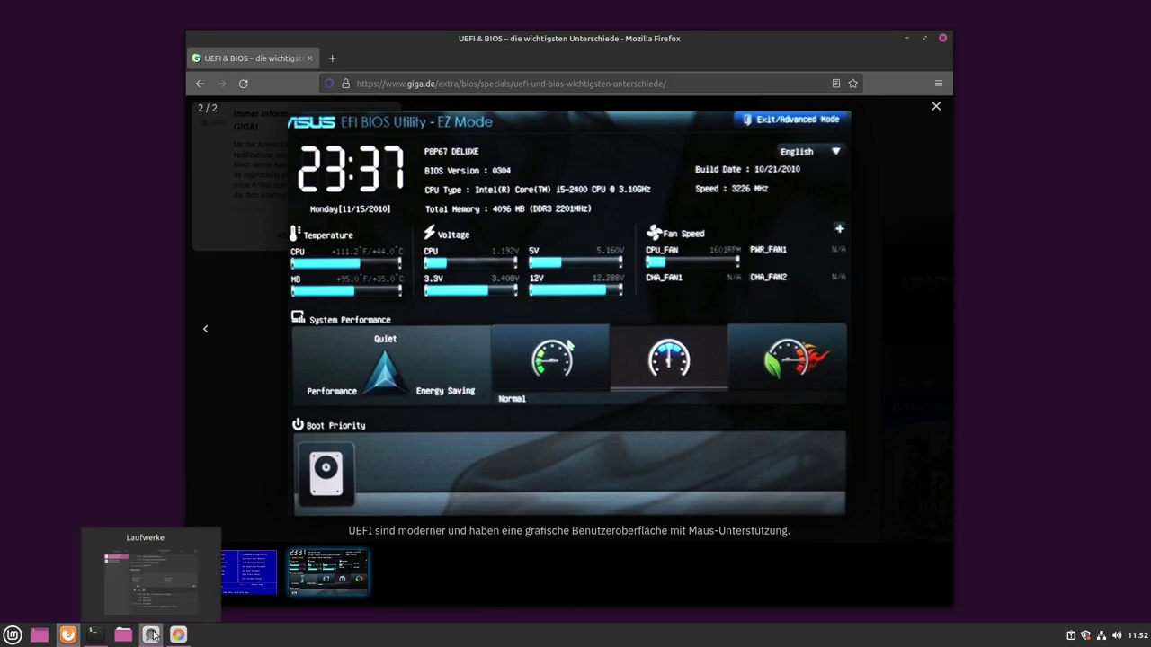
{"action": "left_click", "coordinate": [151, 635]}
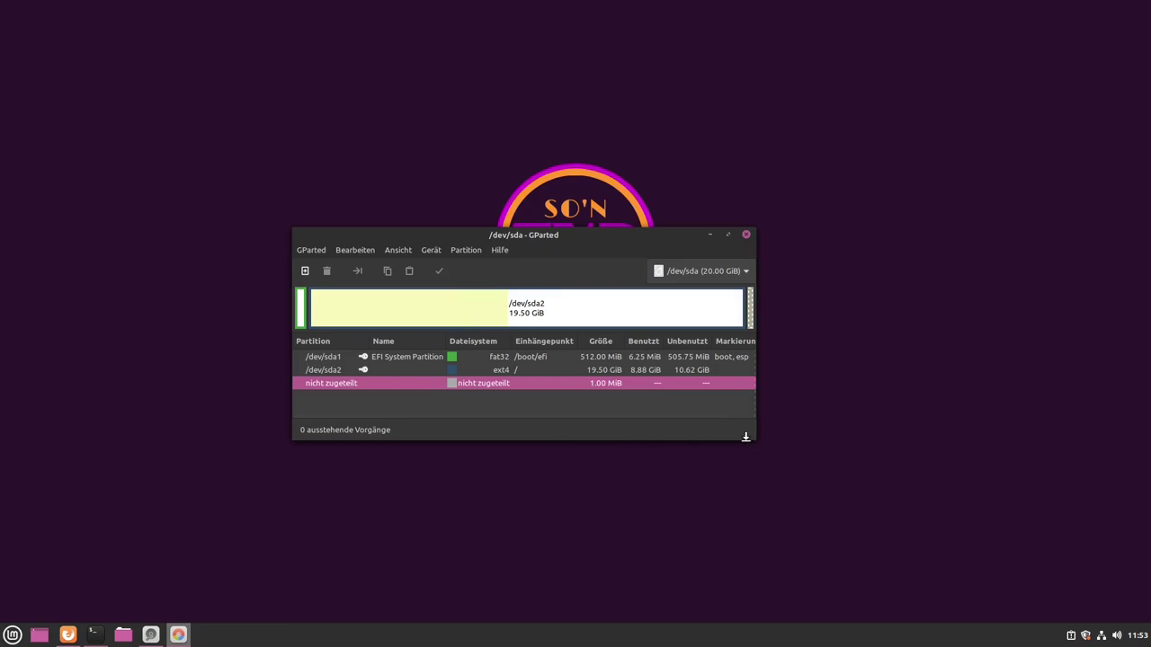
- Enlarge the GParted window and select the 512 MiB fat32 EFI partition /dev/sda1
{"action": "left_click_drag", "start_coordinate": [751, 442], "coordinate": [861, 439]}
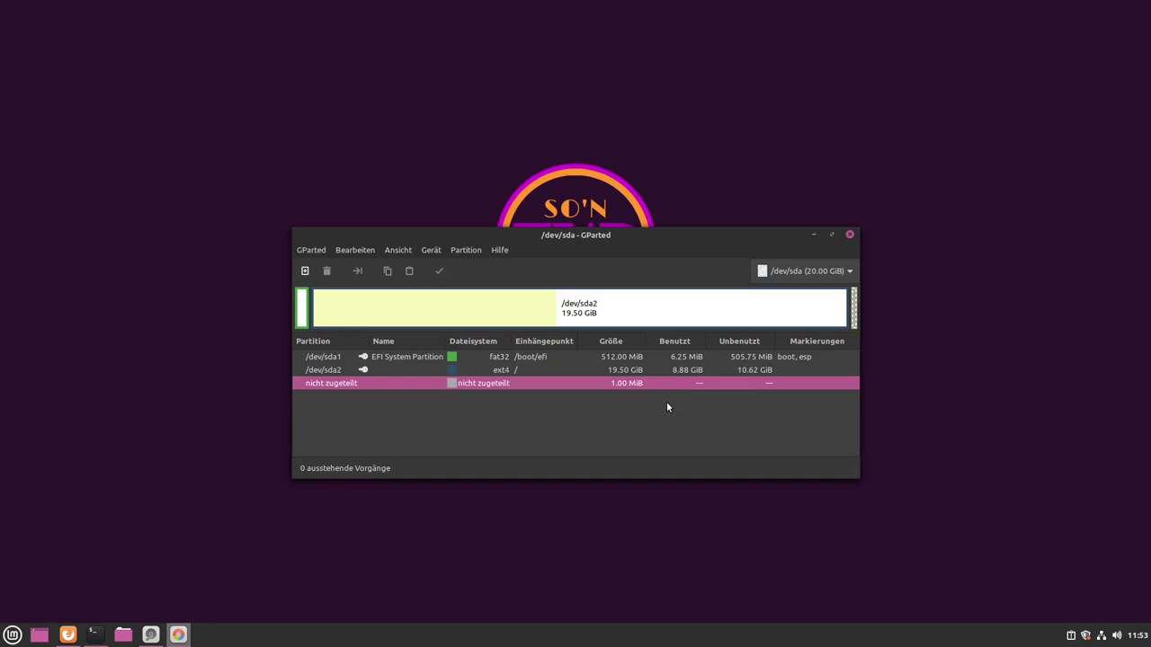
{"action": "left_click", "coordinate": [791, 360]}
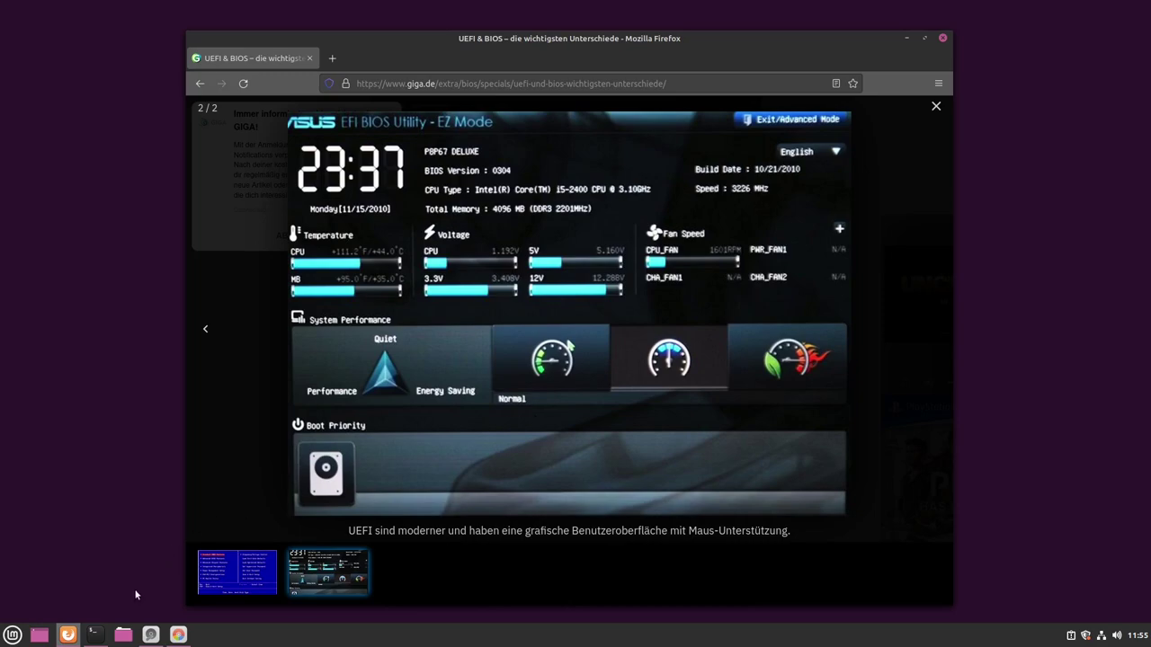
- Bring up the terminal and mark the device name sda1 in the blkid listing
{"action": "left_click", "coordinate": [150, 635]}
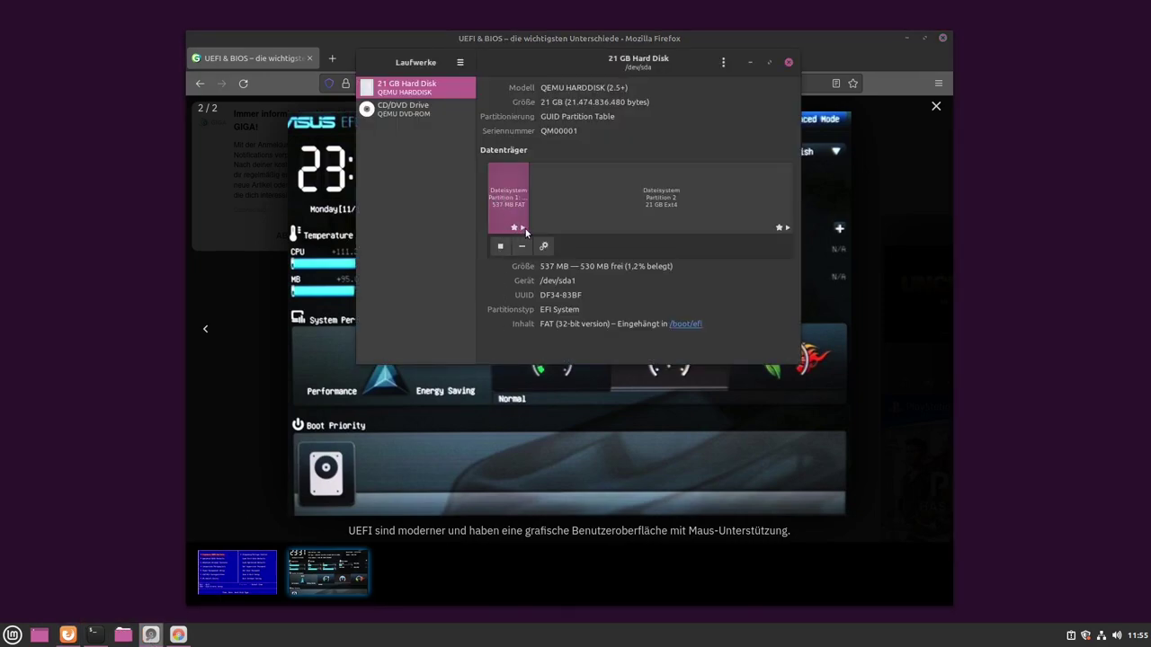
{"action": "left_click", "coordinate": [94, 635]}
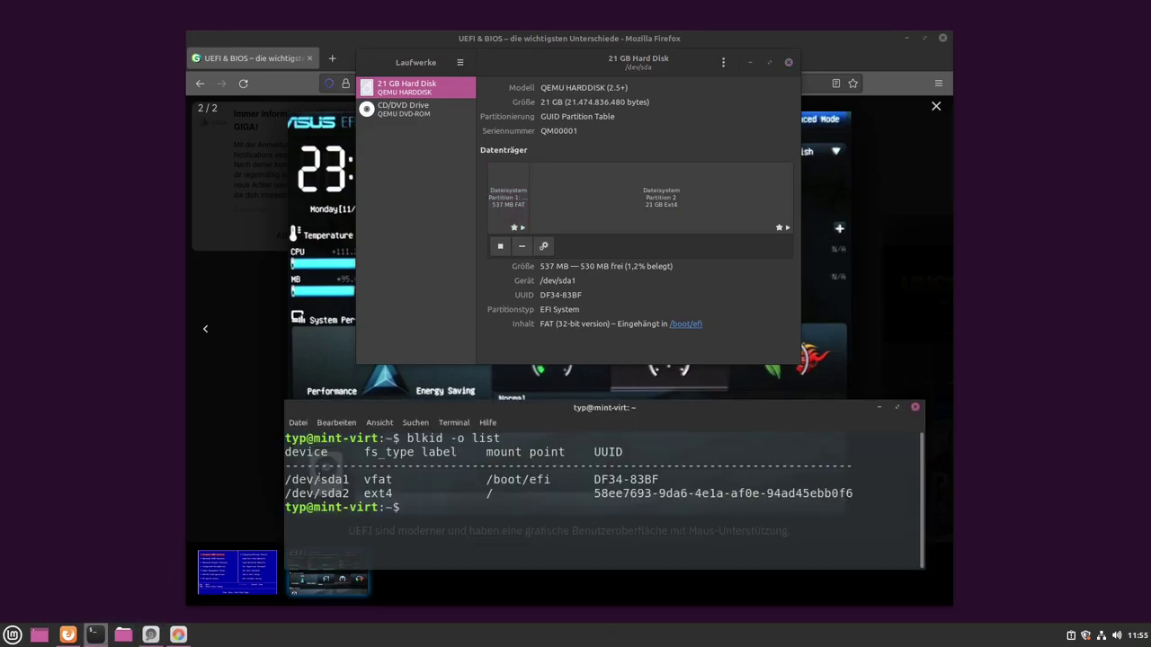
{"action": "left_click_drag", "start_coordinate": [320, 480], "coordinate": [349, 482]}
{"action": "left_click", "coordinate": [428, 509]}
- Mount /dev/sda1 at /mnt with sudo, entering the administrator password
{"action": "type", "text": "sudo mount /dev/sda1 /"}
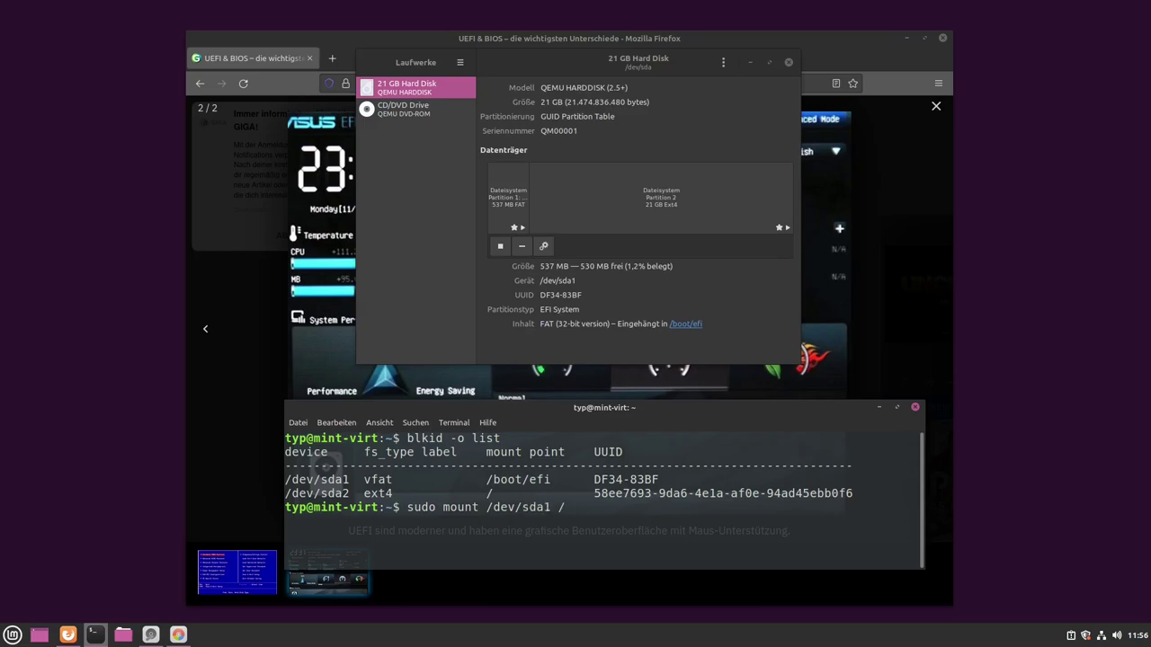
{"action": "type", "text": "mnt"}
{"action": "key", "text": "Return"}
{"action": "type", "text": "****"}
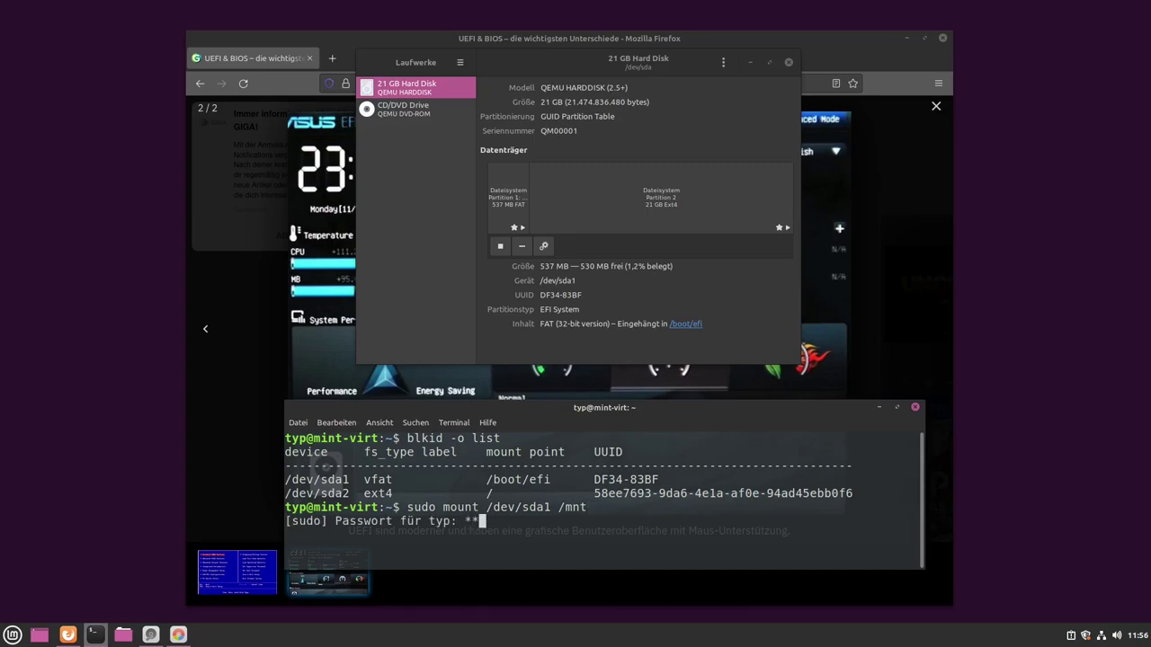
{"action": "key", "text": "Return"}
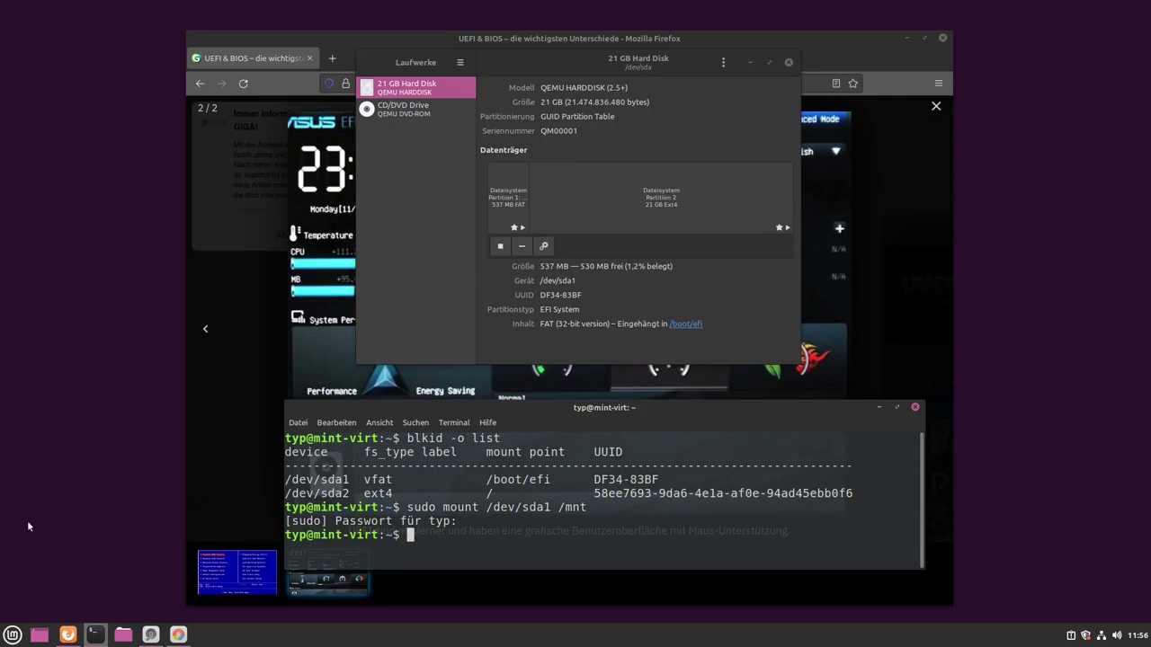
- Open Nemo at Dateisystem and reopen it via 'Als Systemverwalter öffnen' with the administrator password
{"action": "left_click", "coordinate": [123, 635]}
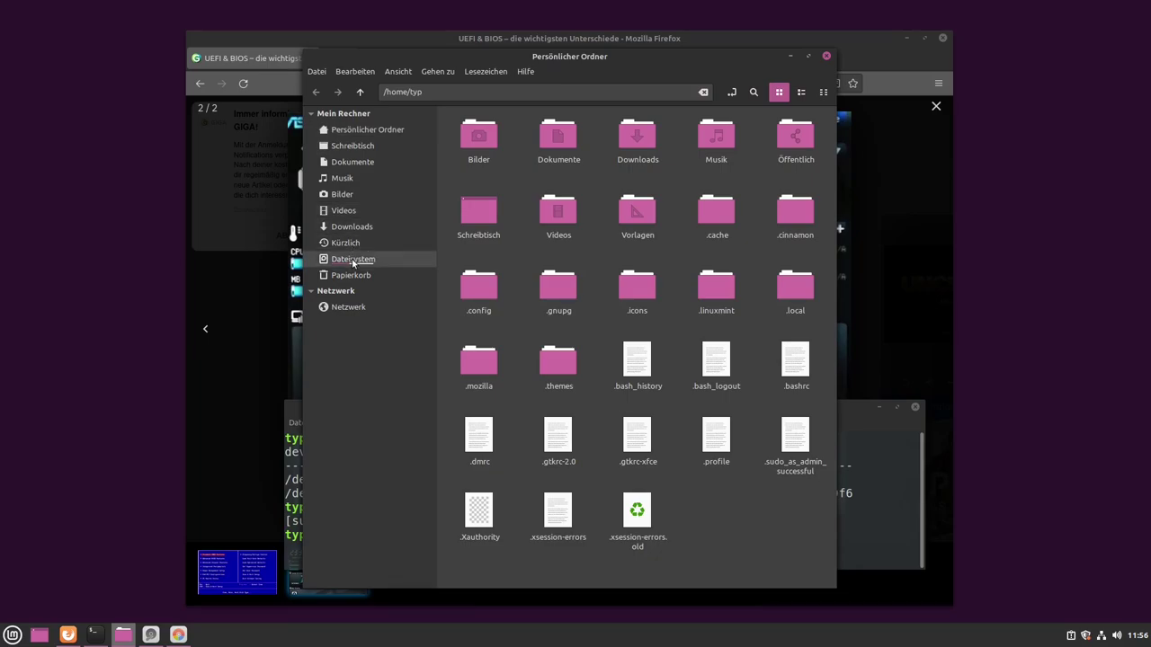
{"action": "left_click", "coordinate": [421, 259]}
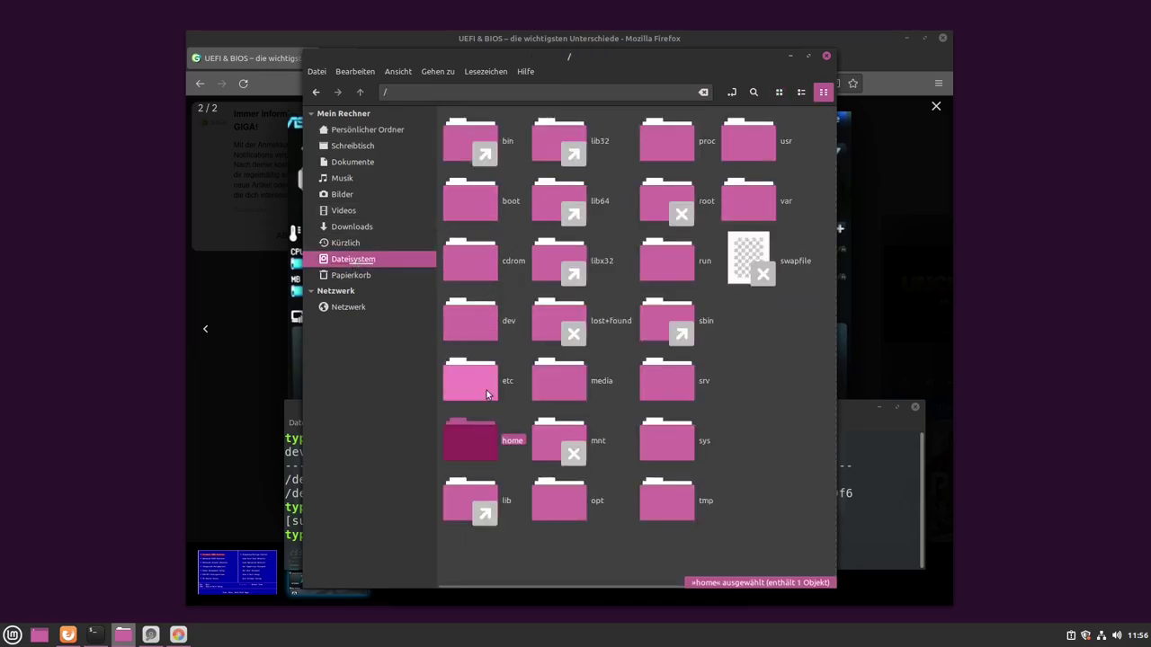
{"action": "left_click", "coordinate": [781, 429]}
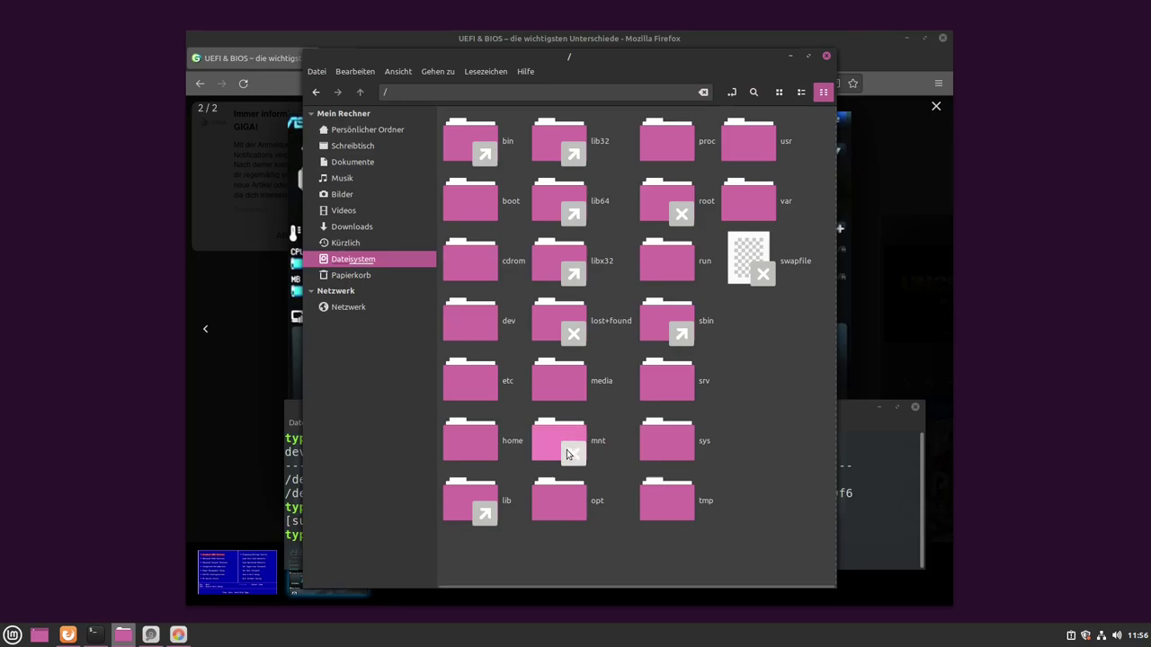
{"action": "right_click", "coordinate": [758, 428]}
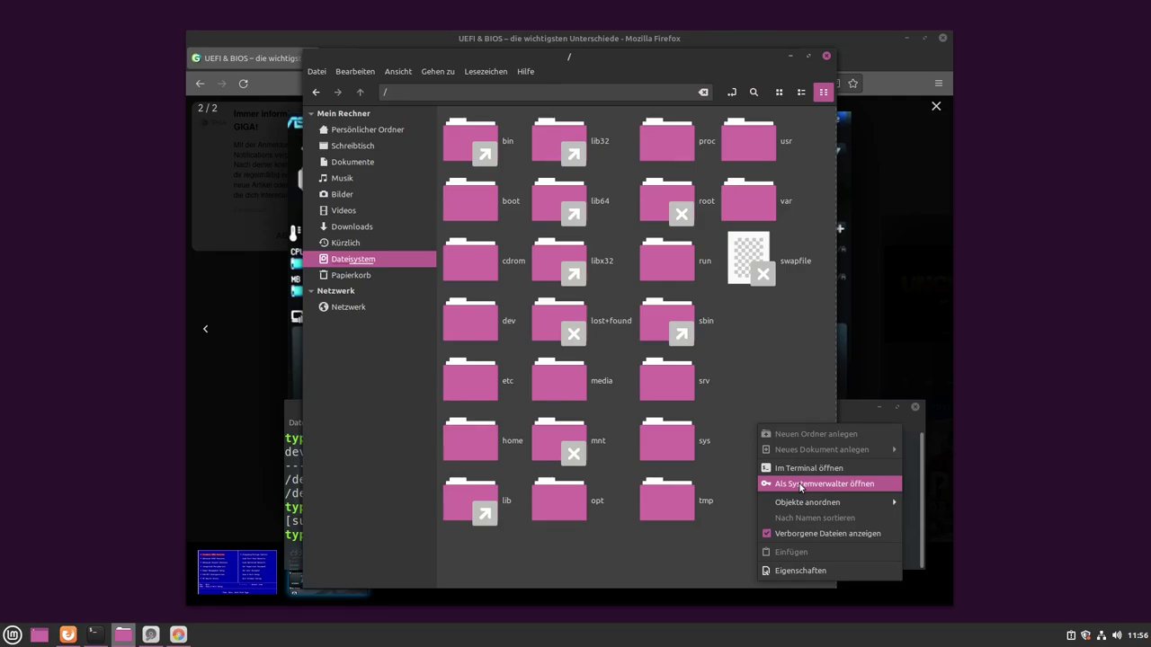
{"action": "left_click", "coordinate": [800, 485]}
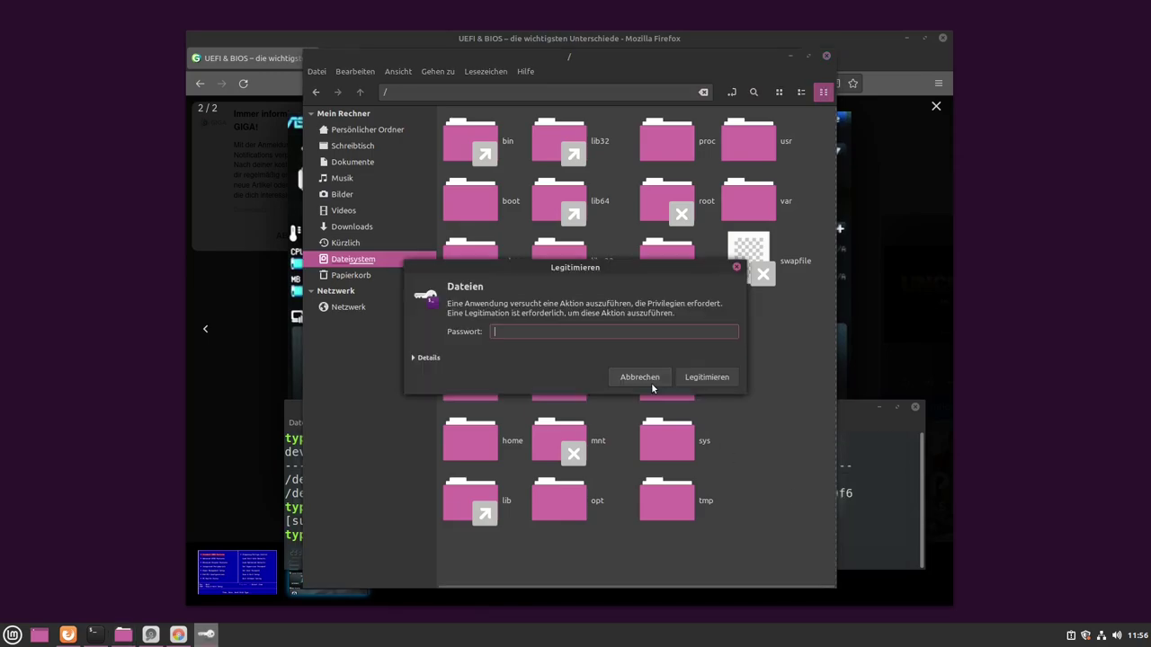
{"action": "type", "text": "***"}
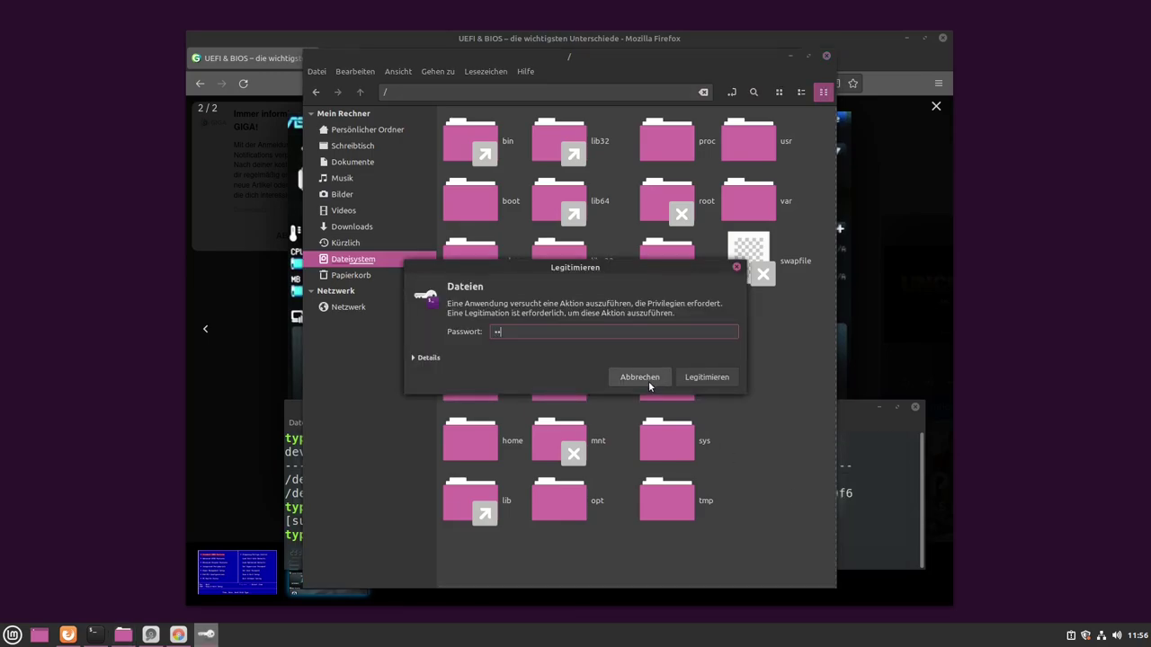
{"action": "key", "text": "Return"}
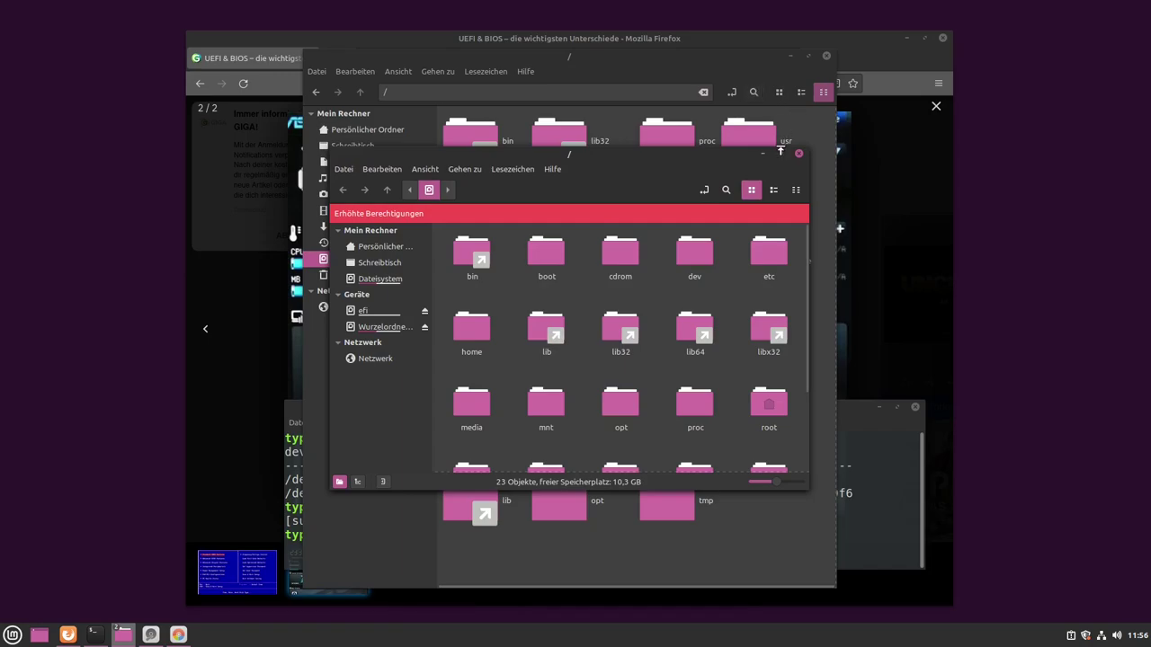
- Maximize the elevated window and browse /mnt/EFI's ubuntu and BOOT folders, returning to EFI
{"action": "left_click", "coordinate": [781, 153]}
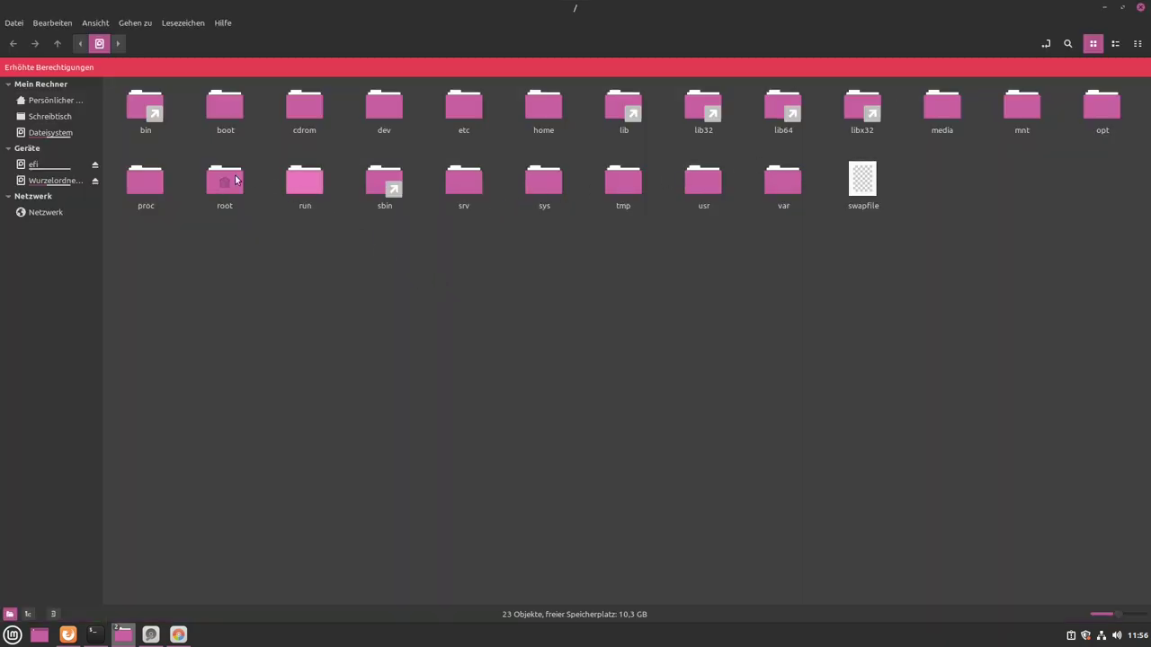
{"action": "double_click", "coordinate": [1017, 109]}
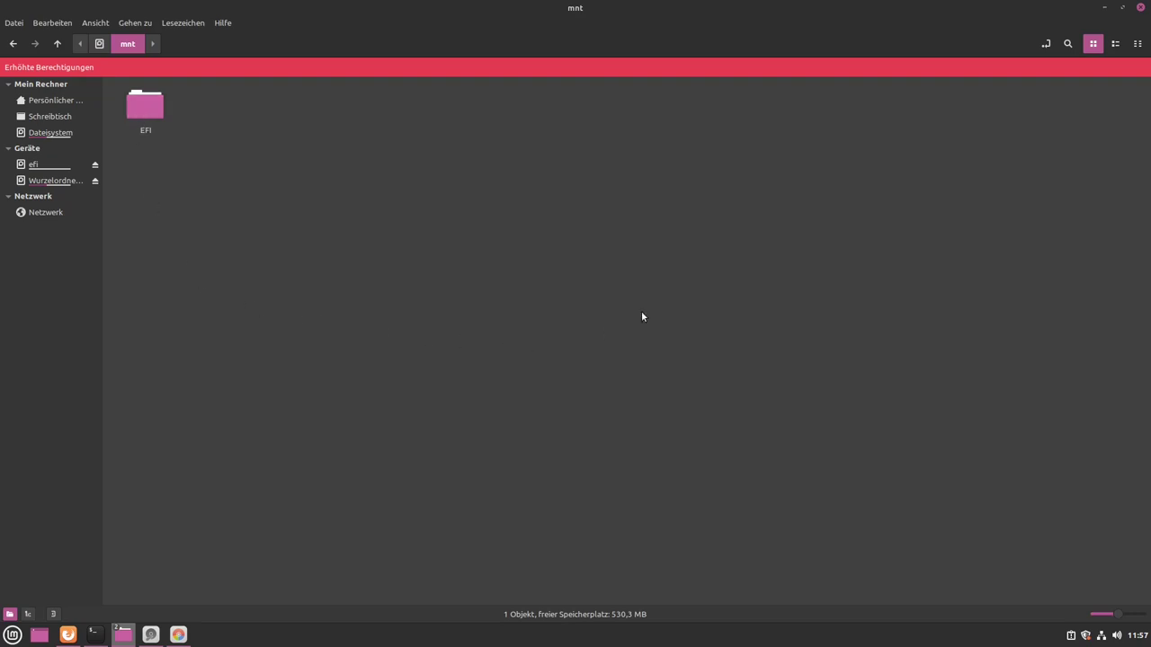
{"action": "double_click", "coordinate": [145, 110]}
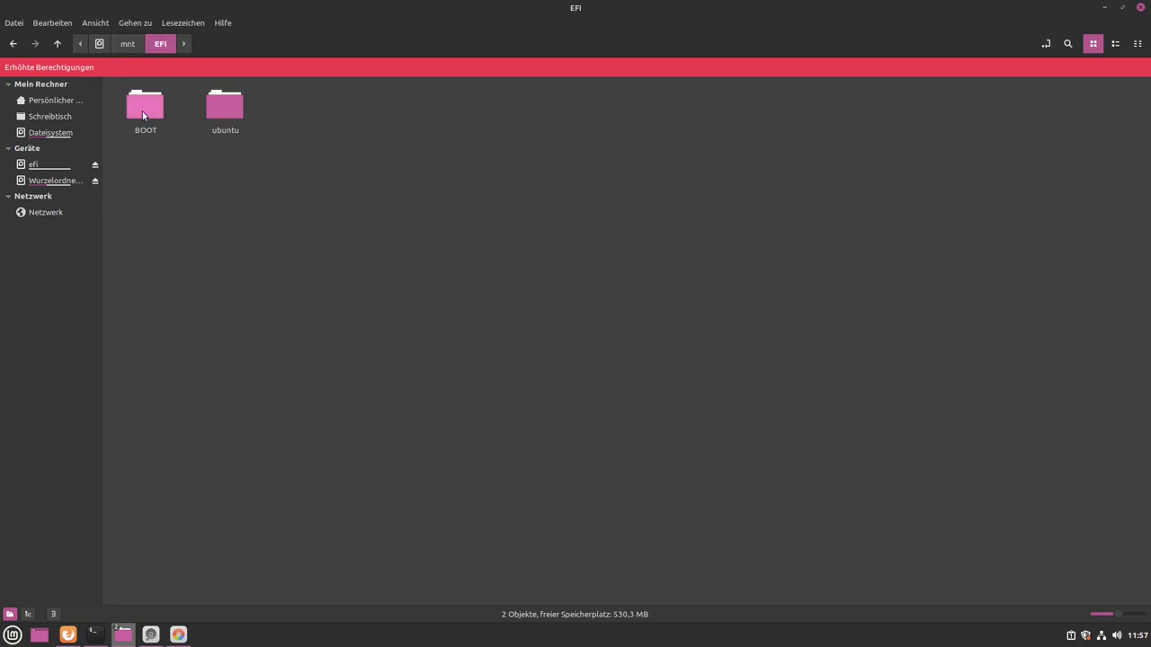
{"action": "double_click", "coordinate": [231, 115]}
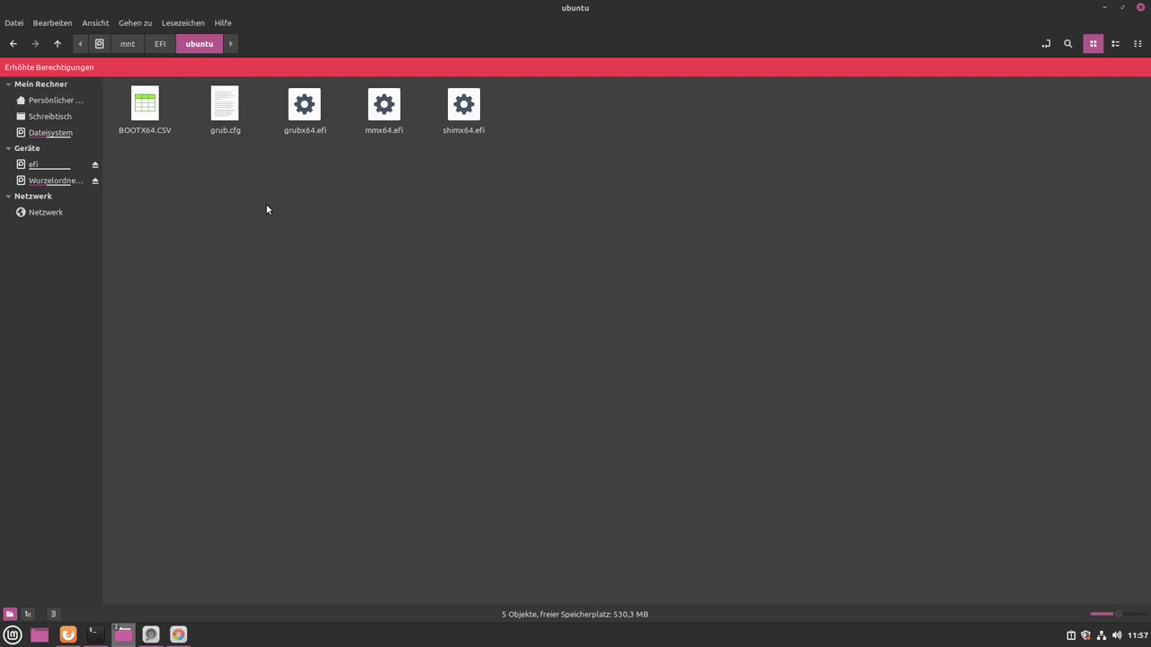
{"action": "left_click", "coordinate": [160, 47]}
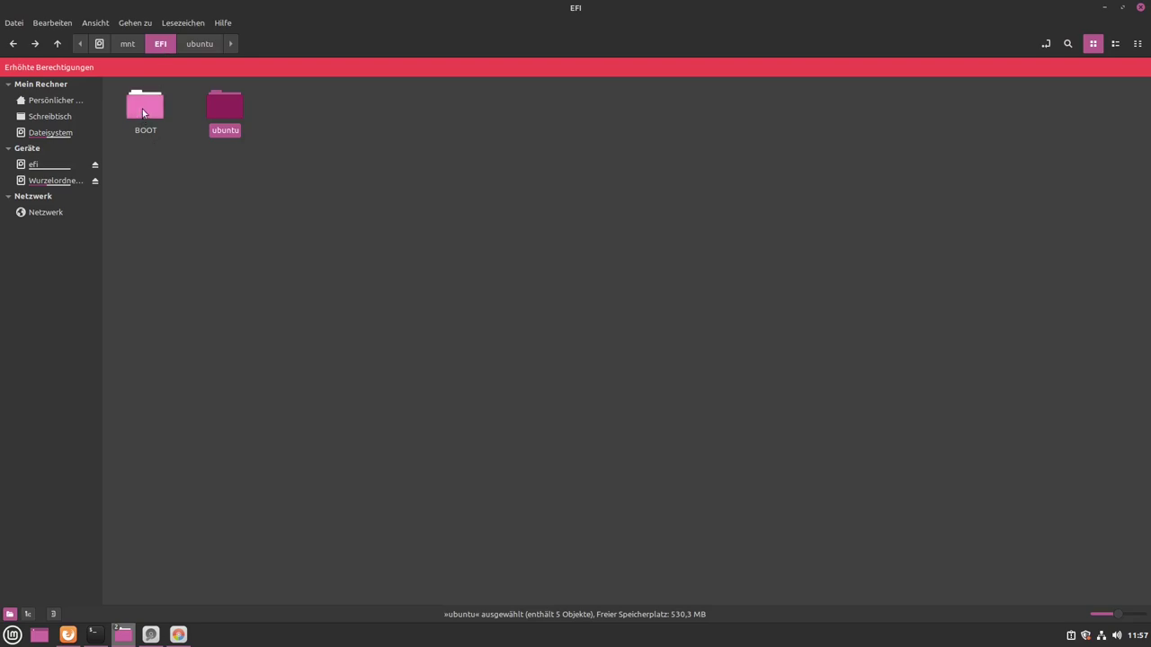
{"action": "double_click", "coordinate": [142, 108]}
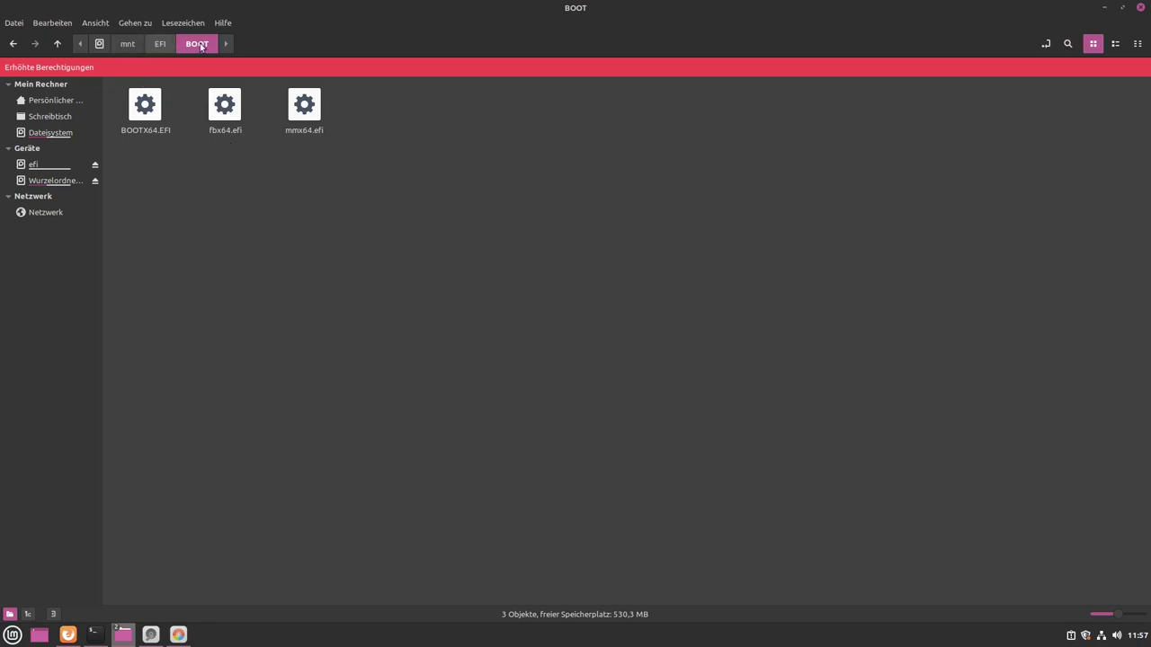
{"action": "left_click", "coordinate": [157, 47]}
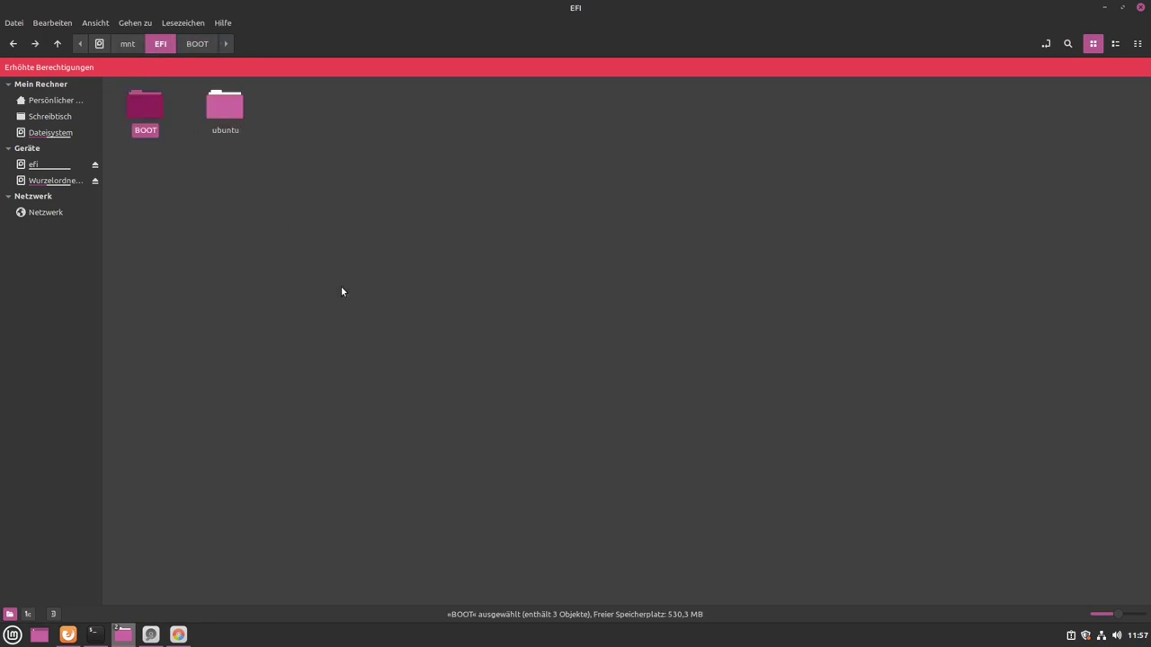
- Go to /boot and select vmlinuz-5.4.0-89-generic and vmlinuz-5.4.0-90-generic
{"action": "key", "text": "alt+Right"}
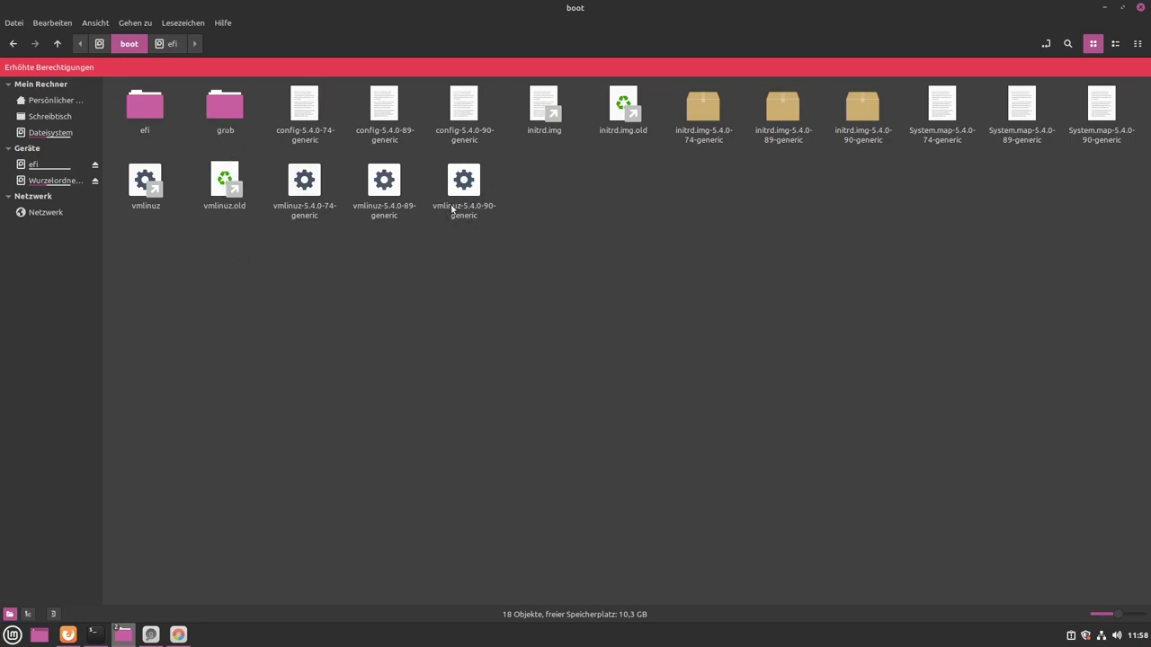
{"action": "left_click_drag", "start_coordinate": [463, 206], "coordinate": [377, 256]}
- Select the ext4 root partition /dev/sda2 in GParted, then raise the root folder window
{"action": "left_click", "coordinate": [383, 231]}
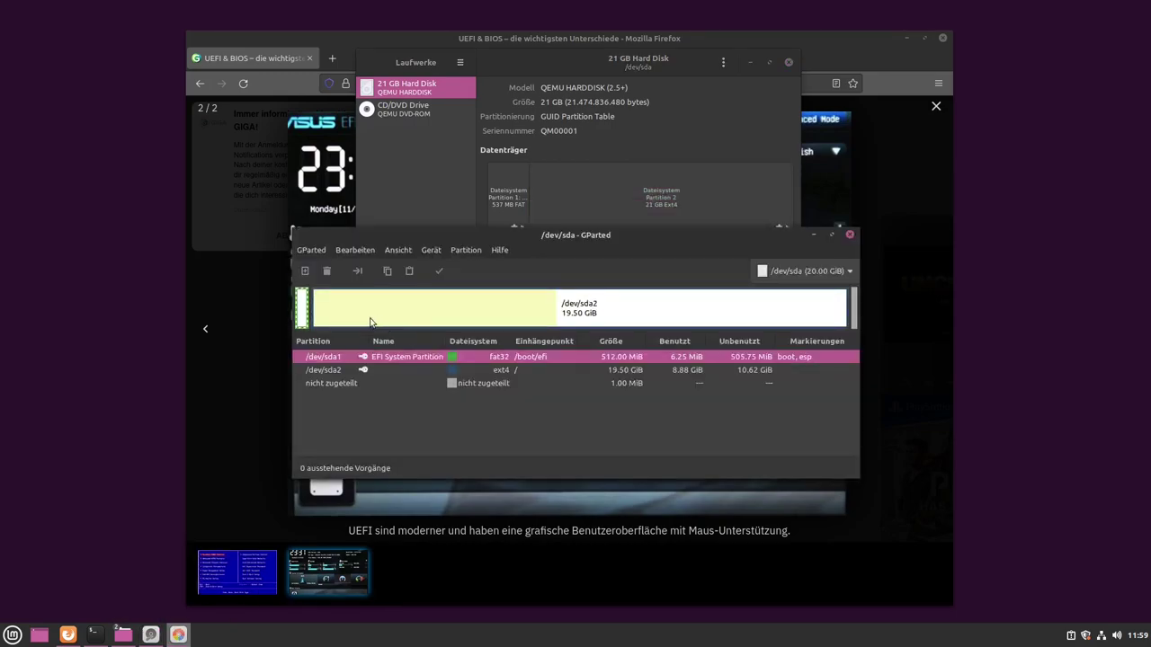
{"action": "left_click", "coordinate": [382, 312]}
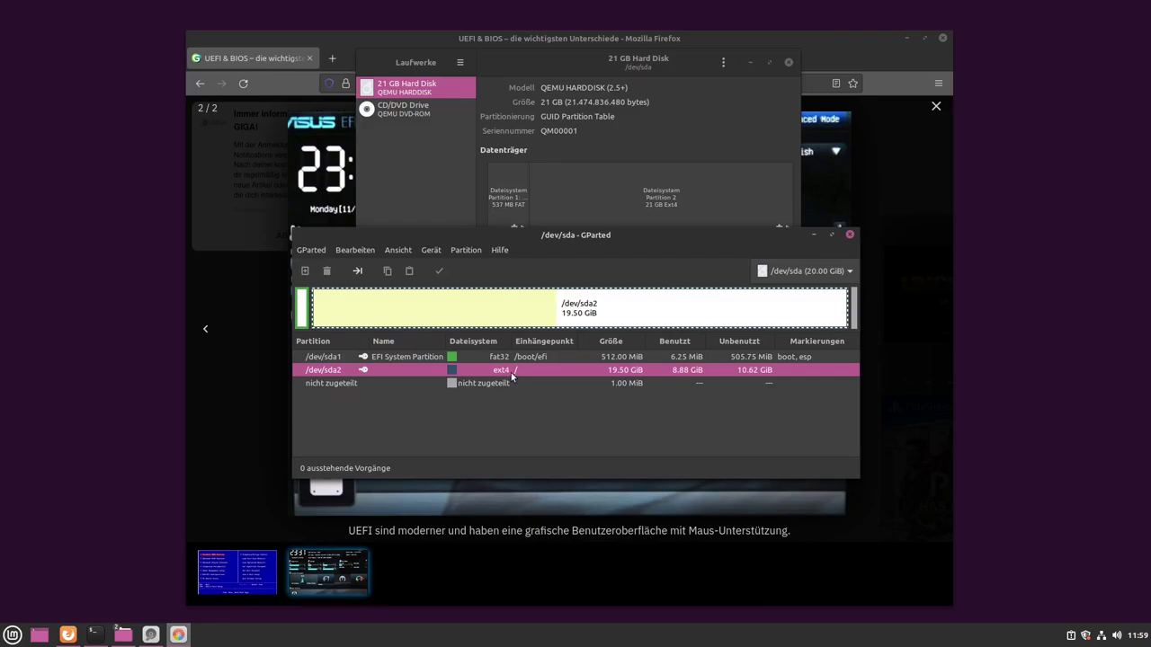
{"action": "left_click", "coordinate": [123, 636]}
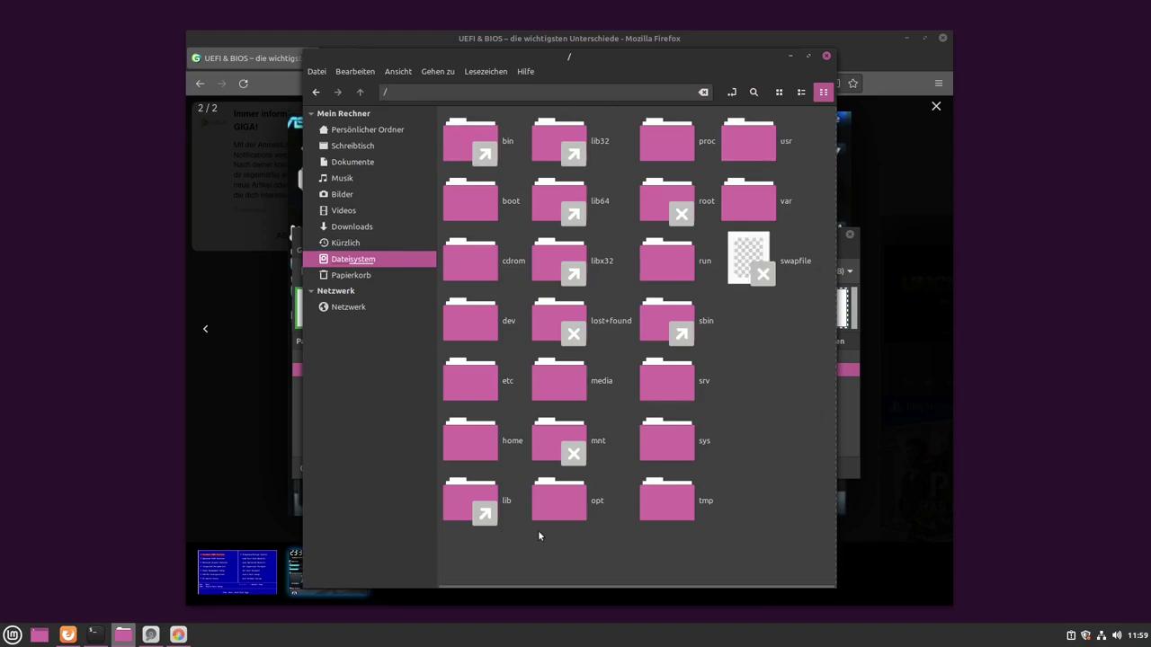
- Bring GParted back in front, showing /dev/sda2 with 8.88 GiB used and 10.62 GiB unused
{"action": "left_click", "coordinate": [846, 426]}
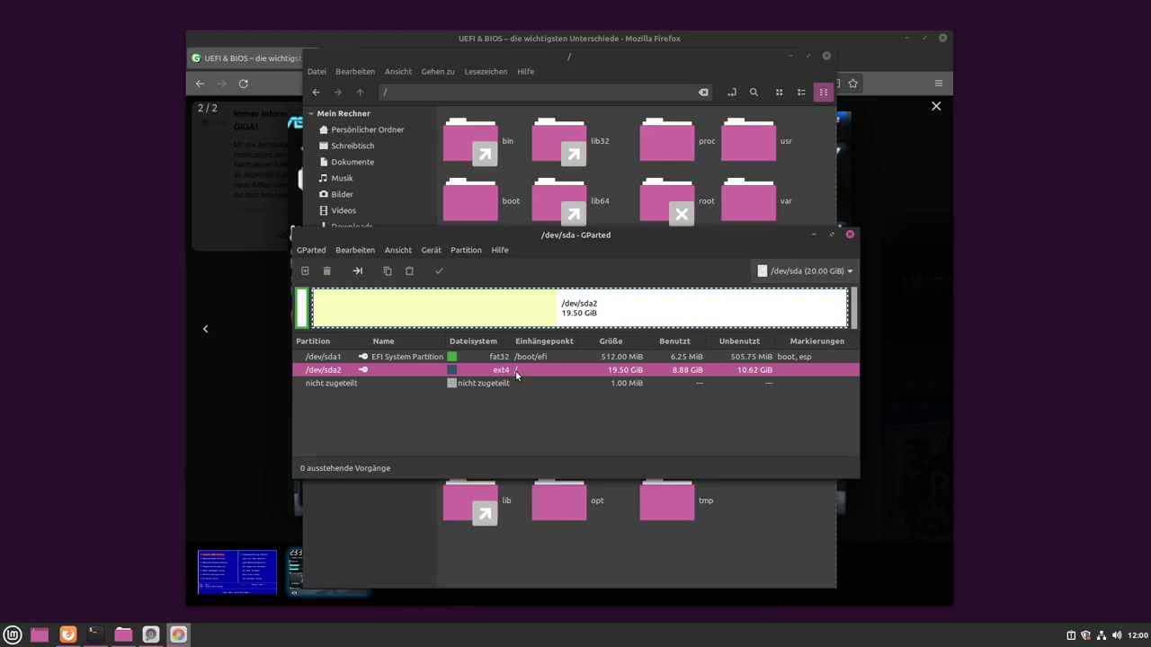
- Move GParted lower-right and select the 512 MiB fat32 /dev/sda1 EFI partition
{"action": "left_click_drag", "start_coordinate": [582, 235], "coordinate": [573, 308]}
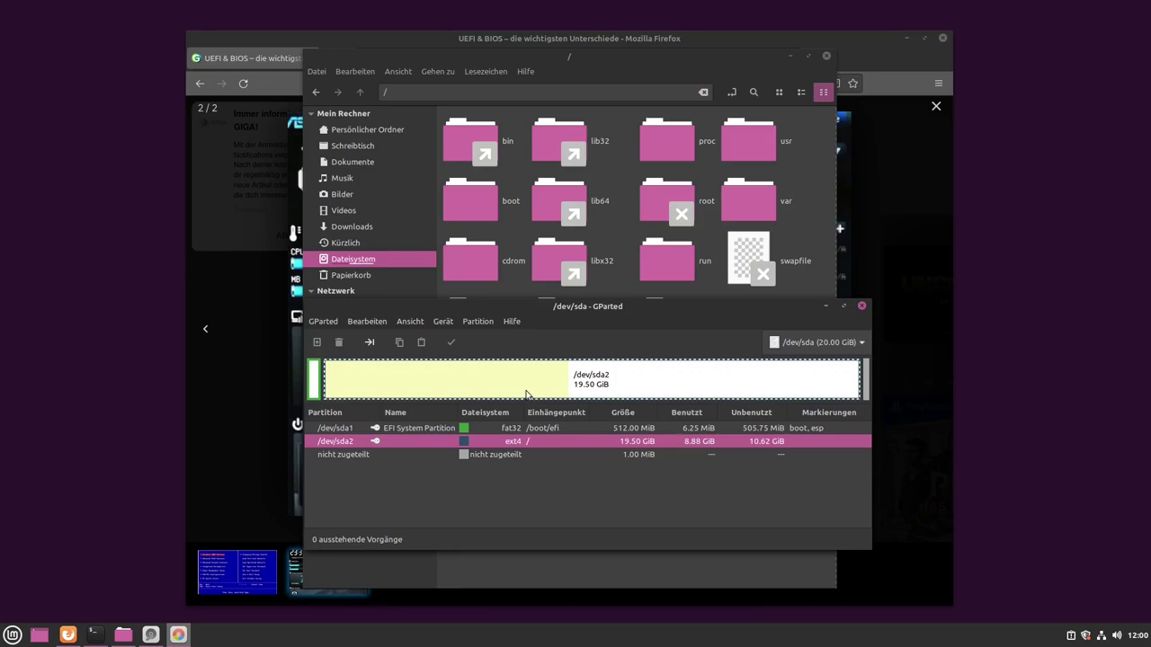
{"action": "left_click", "coordinate": [518, 465]}
{"action": "left_click", "coordinate": [511, 438]}
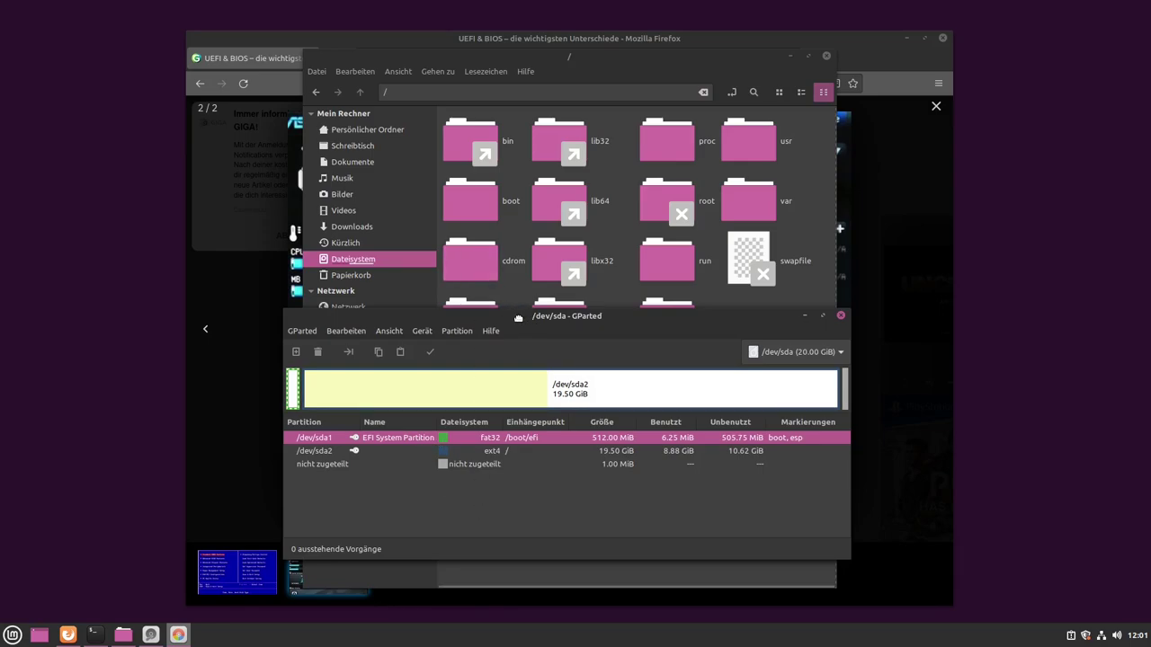
- Nudge GParted left and bring the root folder window listing swapfile to the front
{"action": "left_click_drag", "start_coordinate": [531, 315], "coordinate": [497, 334]}
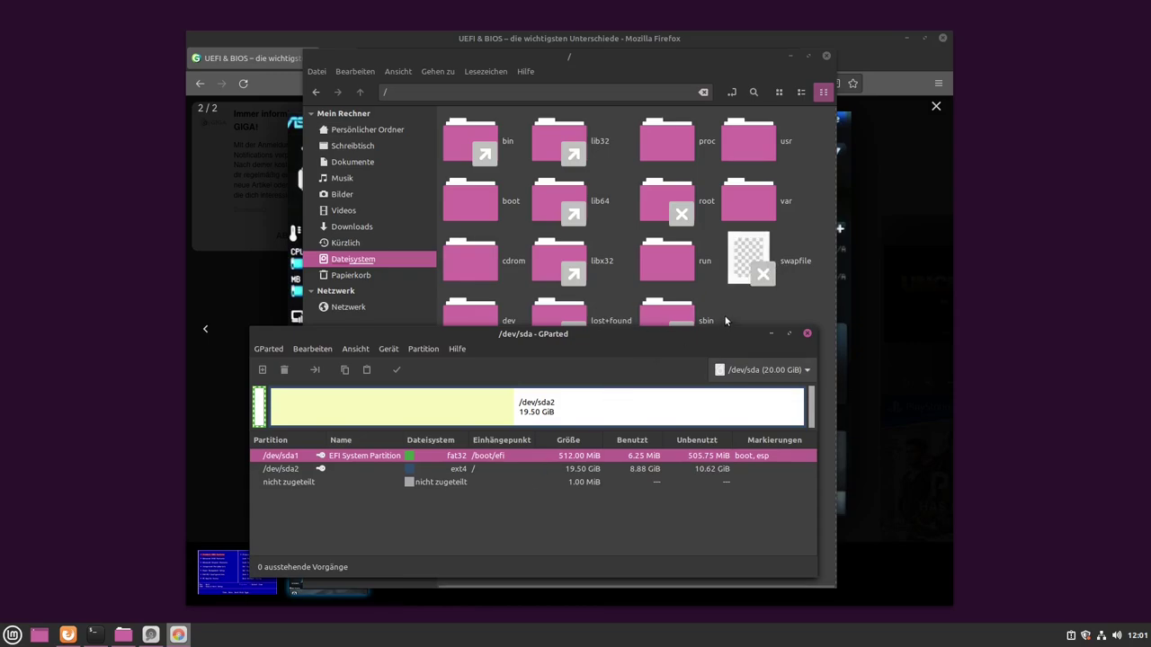
{"action": "left_click", "coordinate": [741, 277]}
{"action": "left_click", "coordinate": [766, 314]}
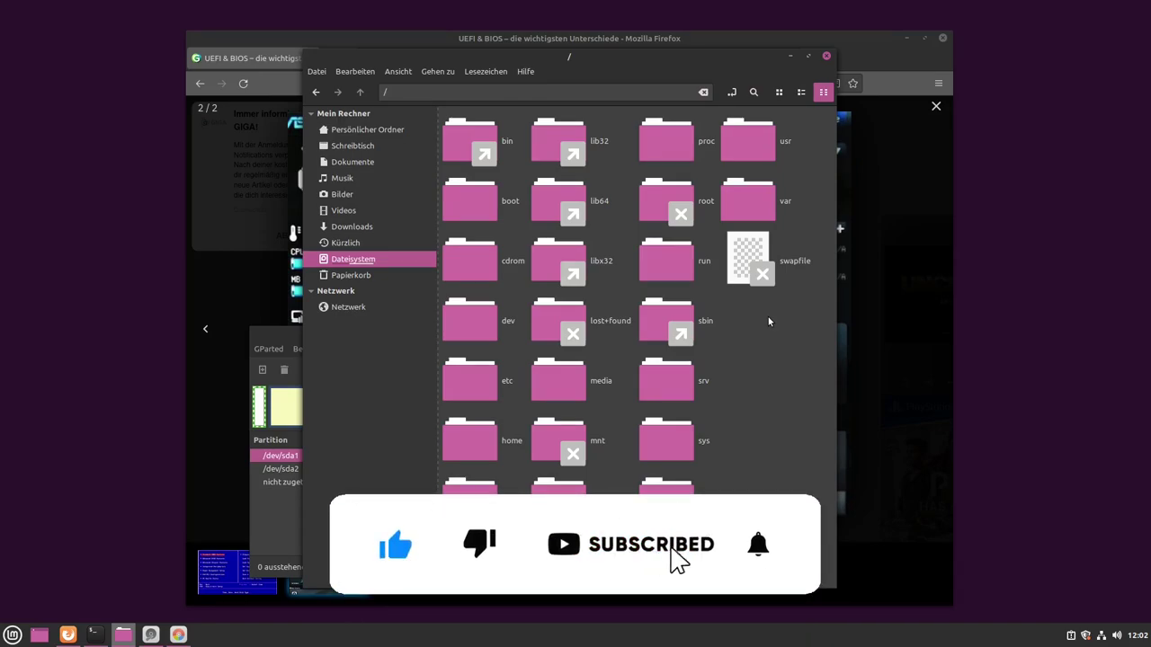
- Raise GParted from the taskbar to show /dev/sda's EFI and ext4 root partitions
{"action": "left_click", "coordinate": [179, 635]}
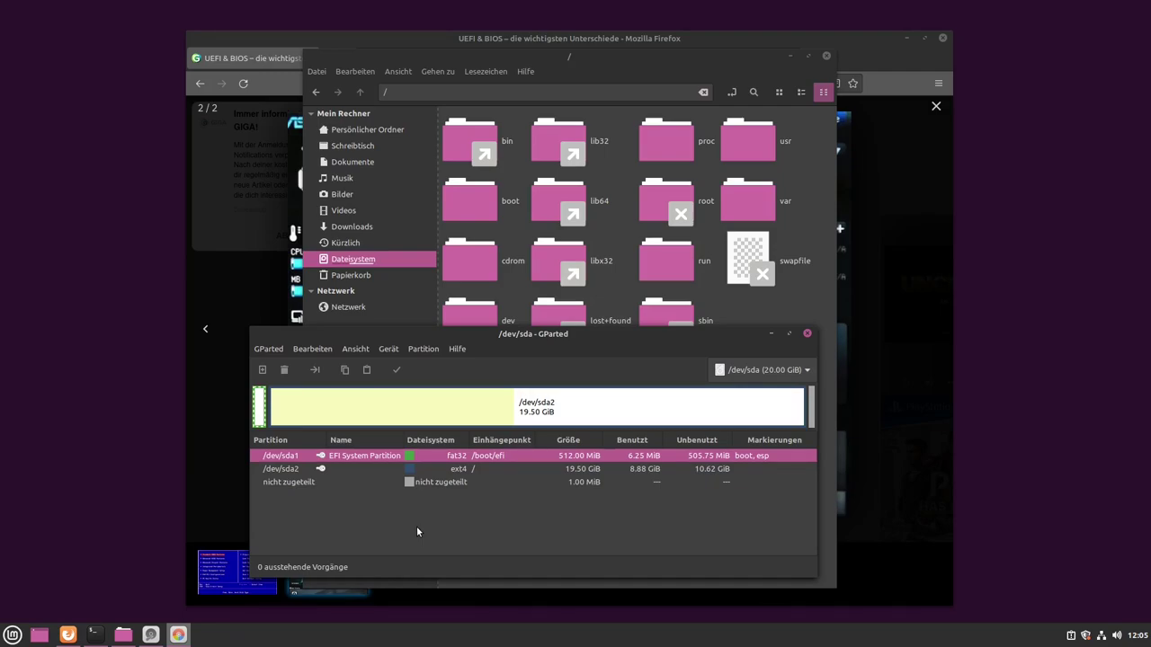
{"action": "left_click", "coordinate": [571, 408]}
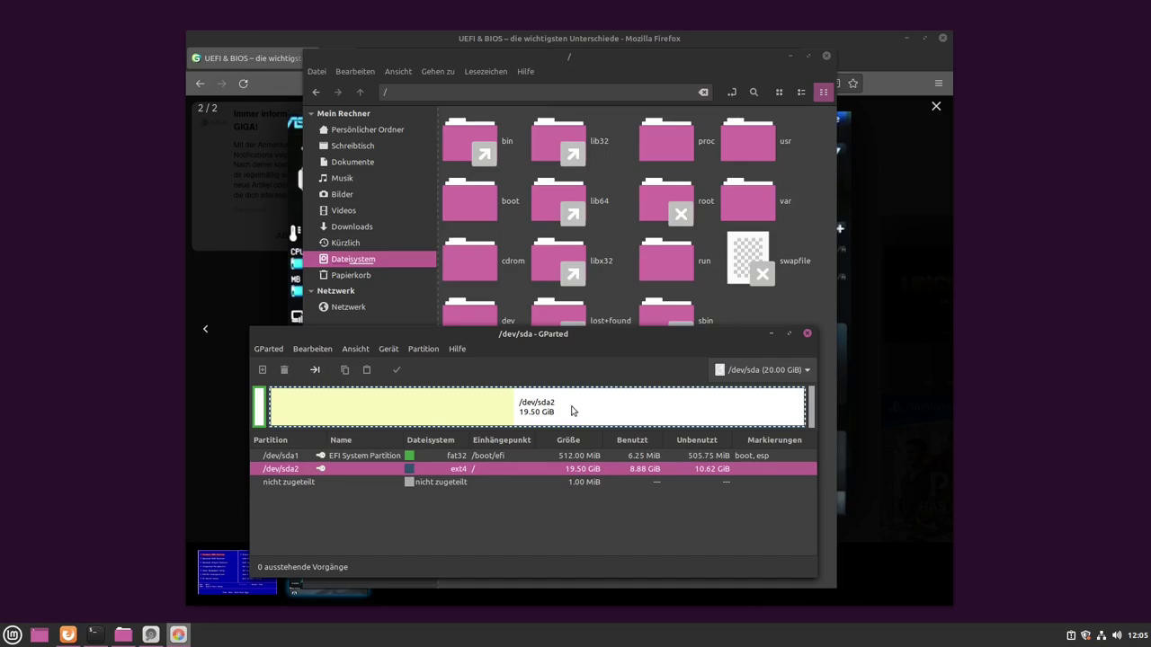
{"action": "left_click", "coordinate": [756, 213]}
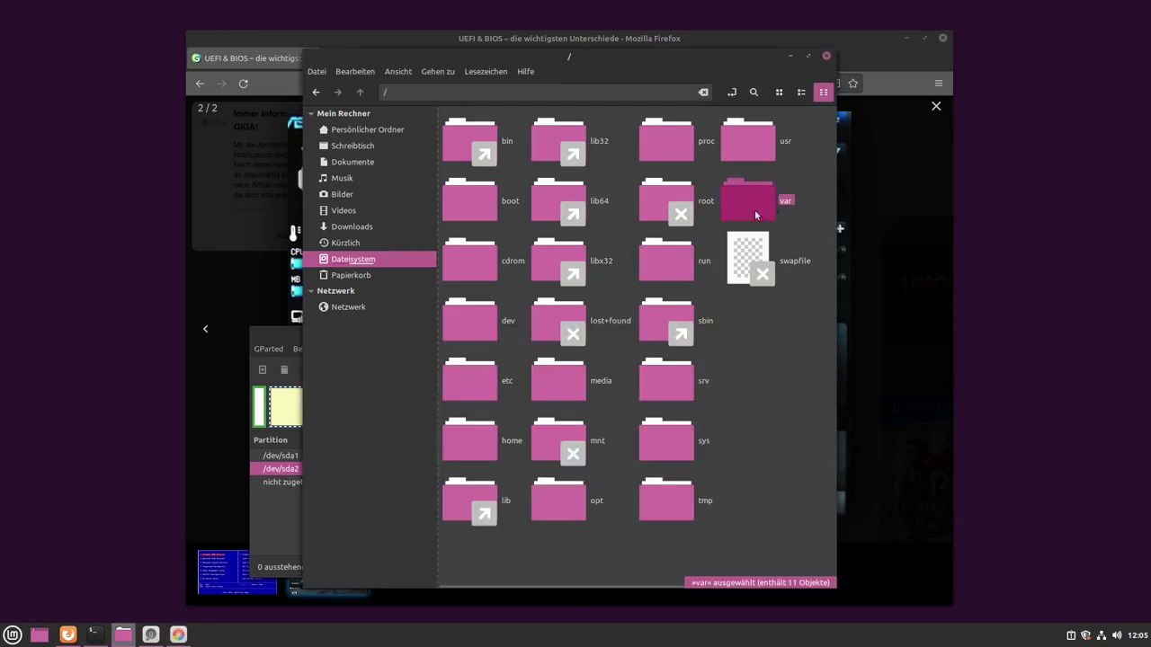
{"action": "left_click", "coordinate": [272, 531]}
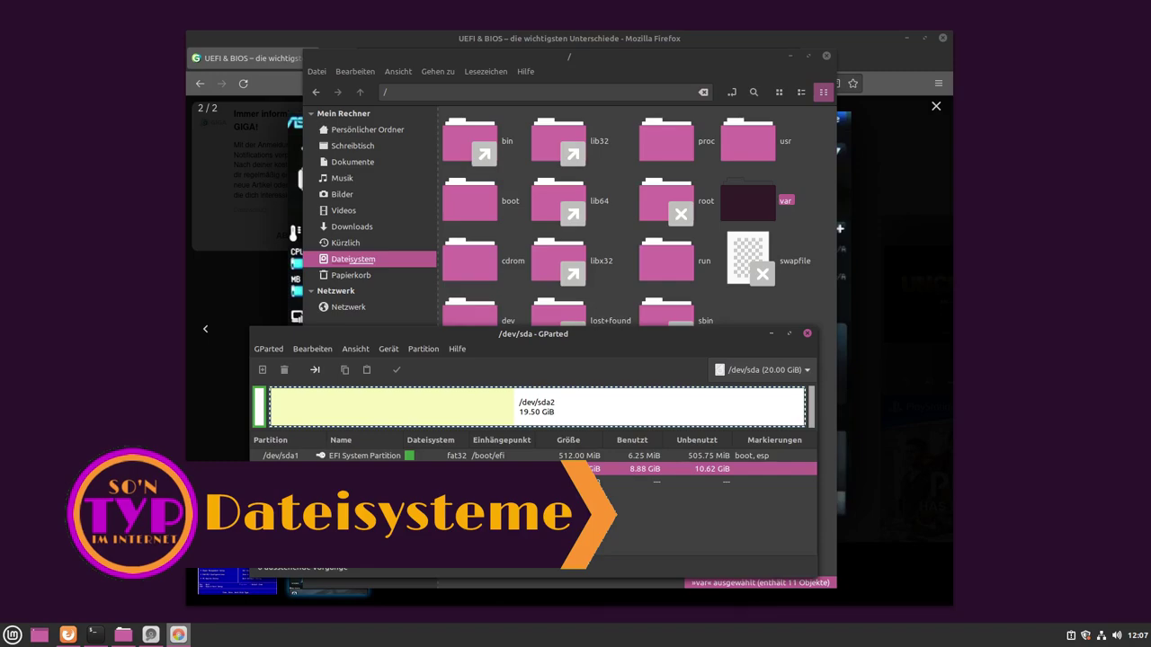
- Compare the /dev/sda1 EFI and /dev/sda2 root partitions, then bring up Firefox's ASUS BIOS image
{"action": "left_click", "coordinate": [359, 455]}
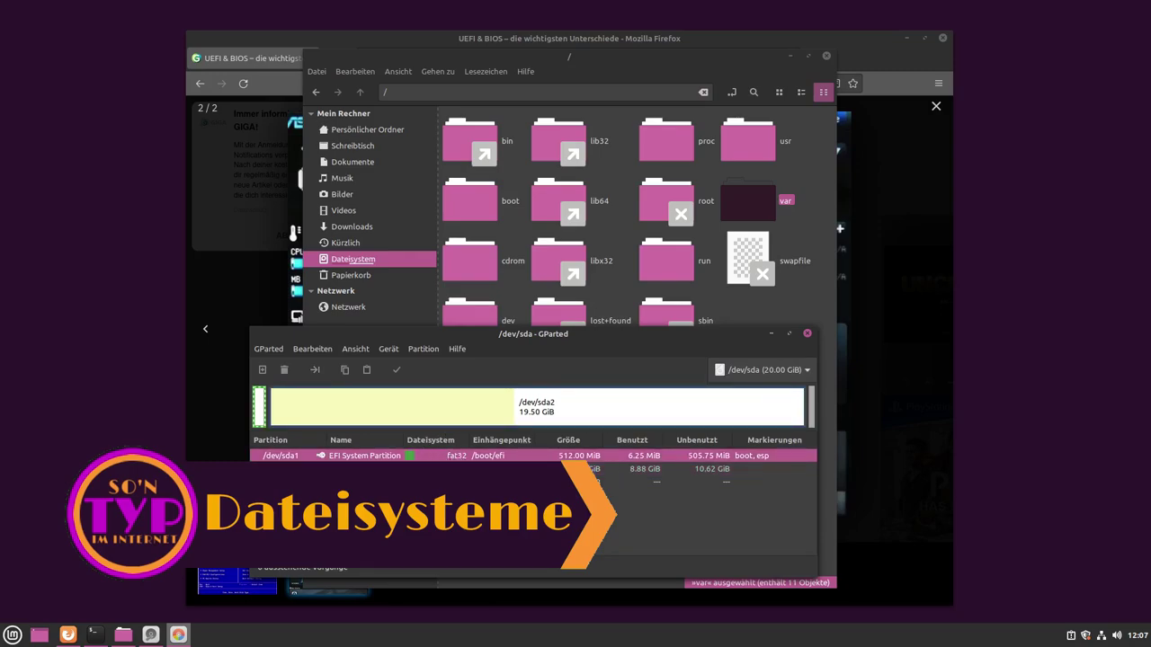
{"action": "left_click", "coordinate": [453, 468]}
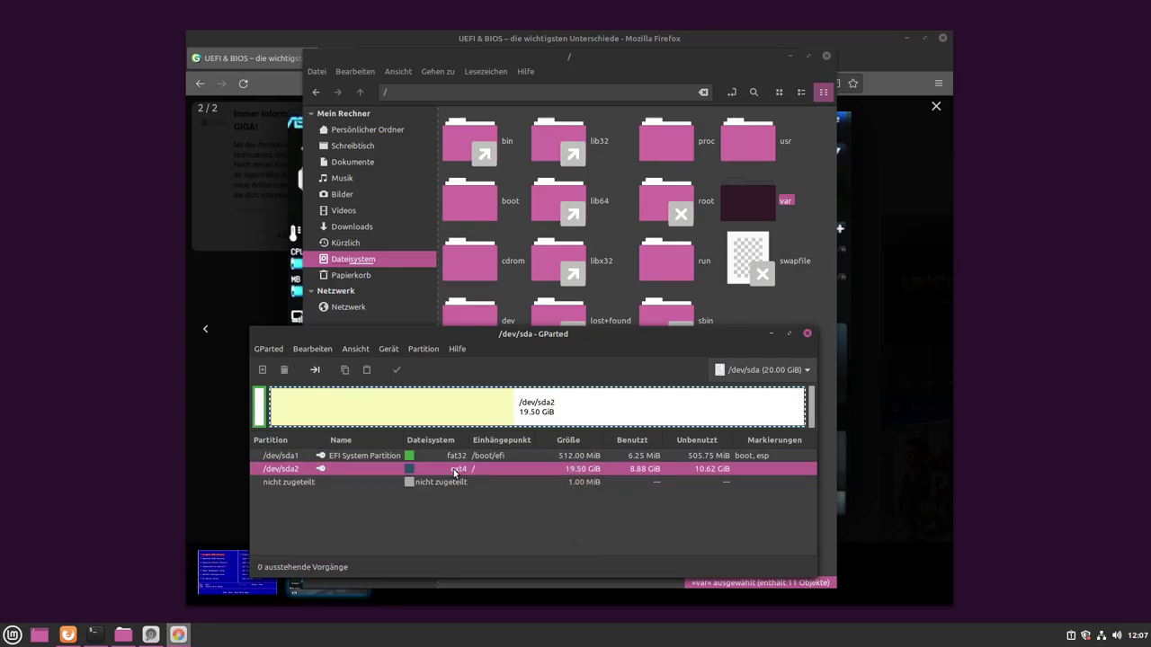
{"action": "left_click", "coordinate": [460, 456]}
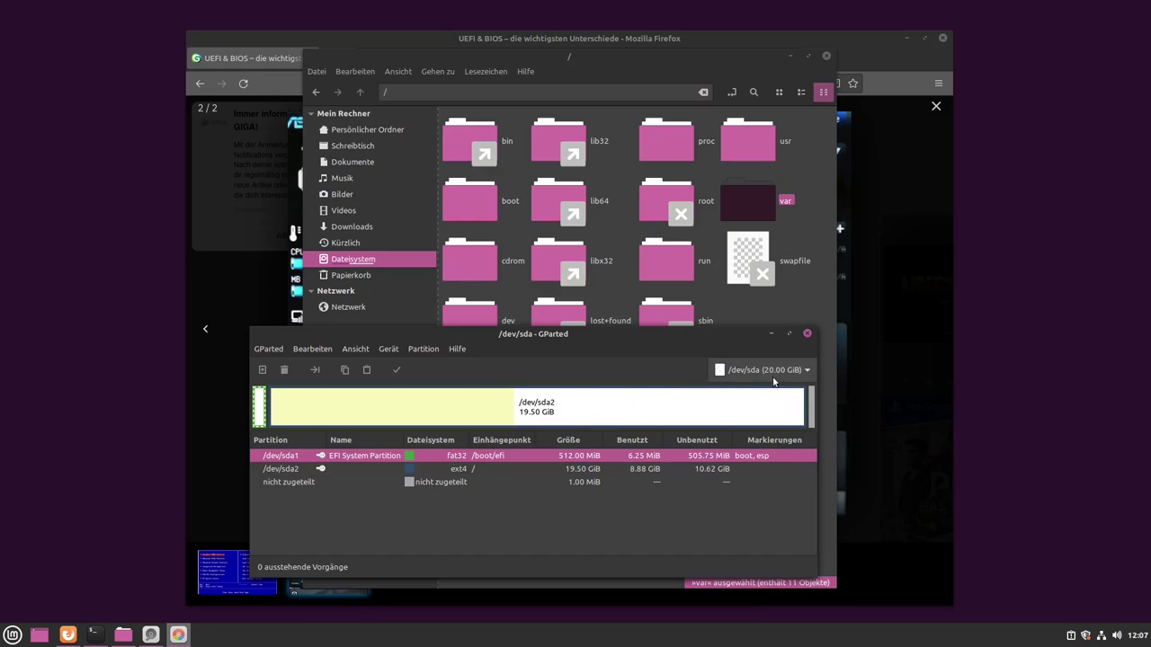
{"action": "left_click", "coordinate": [845, 382]}
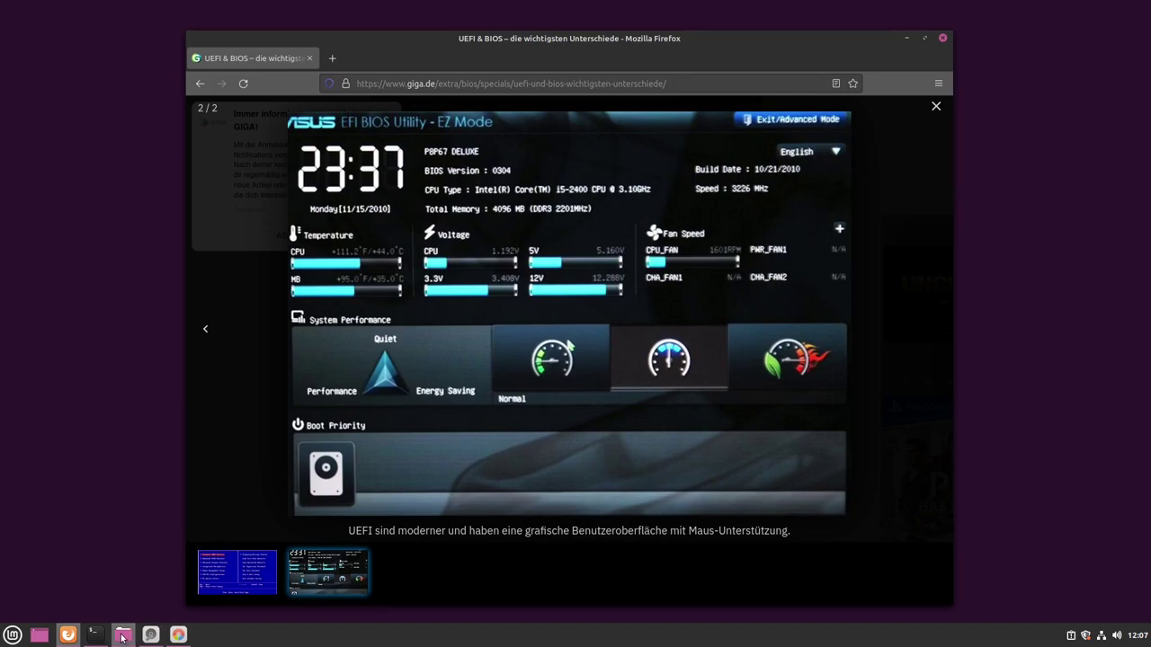
- Open Laufwerke and inspect Partition 2's ext4 details, briefly highlighting its UUID
{"action": "mouse_move", "coordinate": [153, 640]}
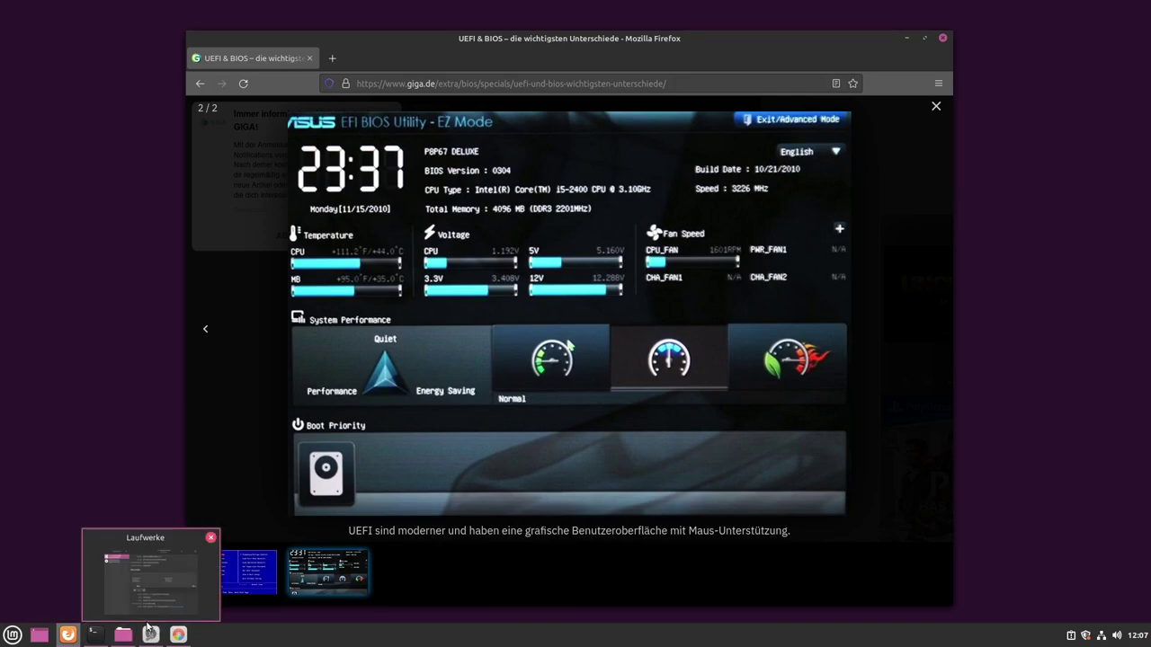
{"action": "left_click", "coordinate": [149, 576]}
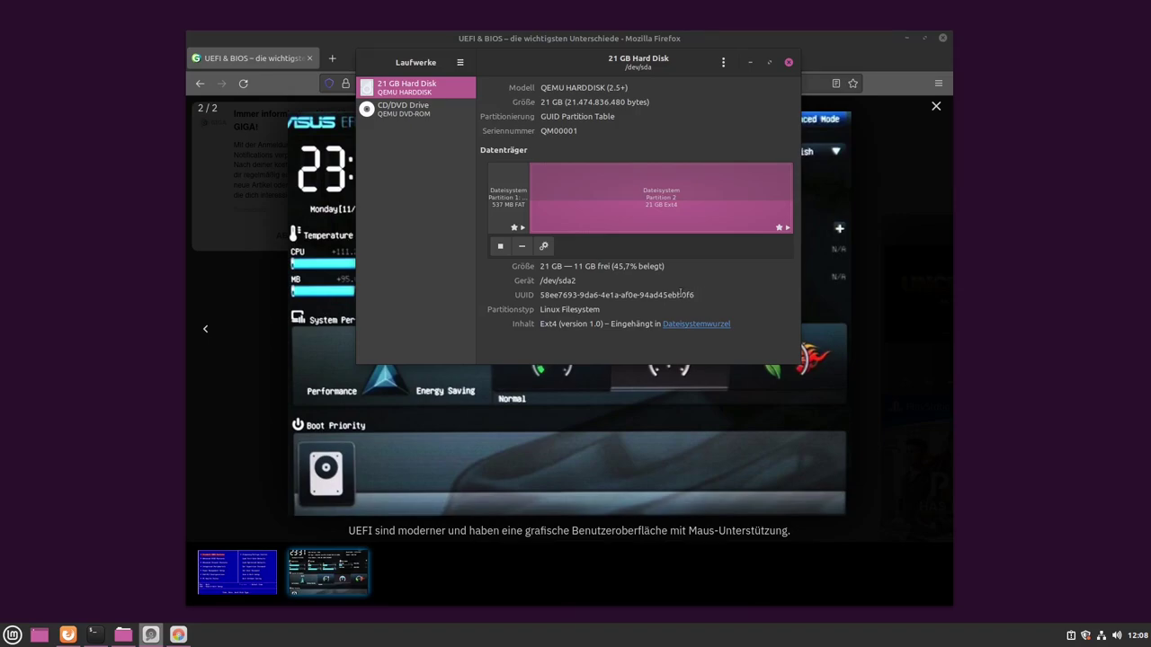
{"action": "left_click_drag", "start_coordinate": [695, 295], "coordinate": [539, 295]}
{"action": "left_click", "coordinate": [672, 295]}
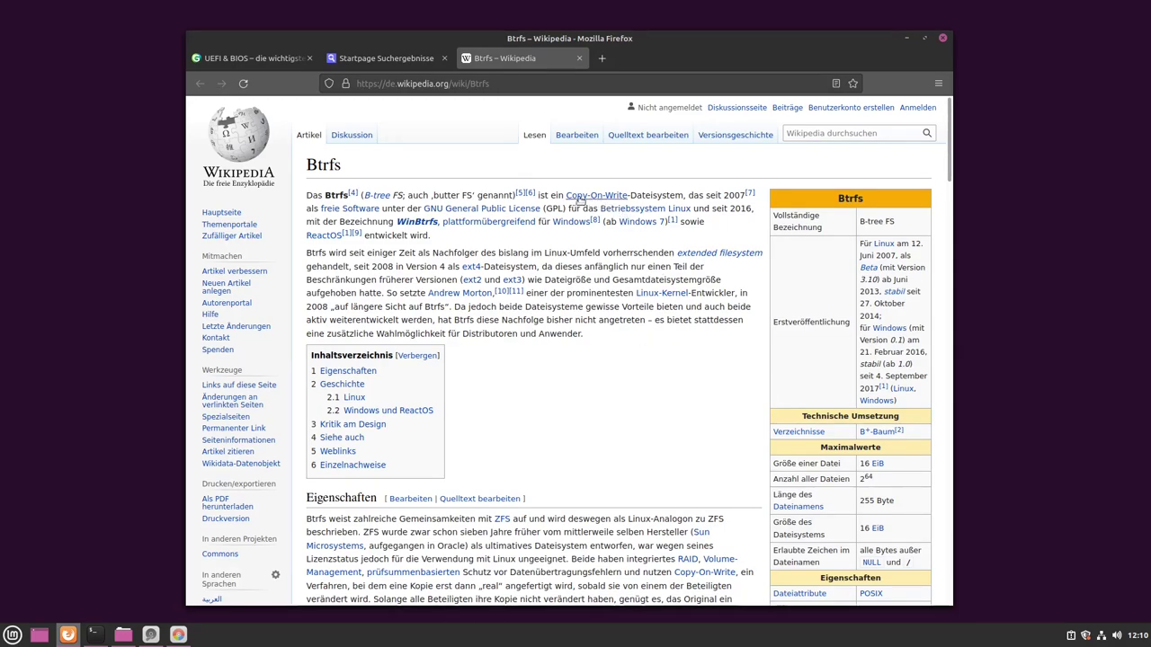
- Scroll through the opening of the German Wikipedia Btrfs article and its infobox
{"action": "mouse_move", "coordinate": [622, 197]}
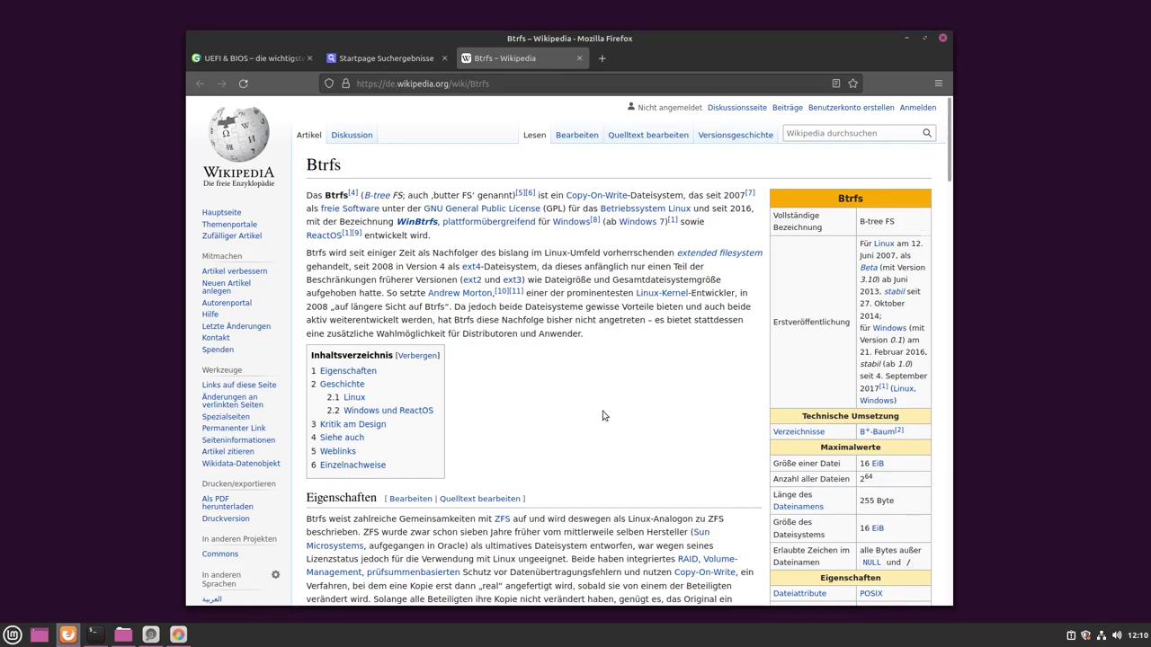
{"action": "scroll", "coordinate": [604, 415], "scroll_direction": "down", "scroll_amount": 1}
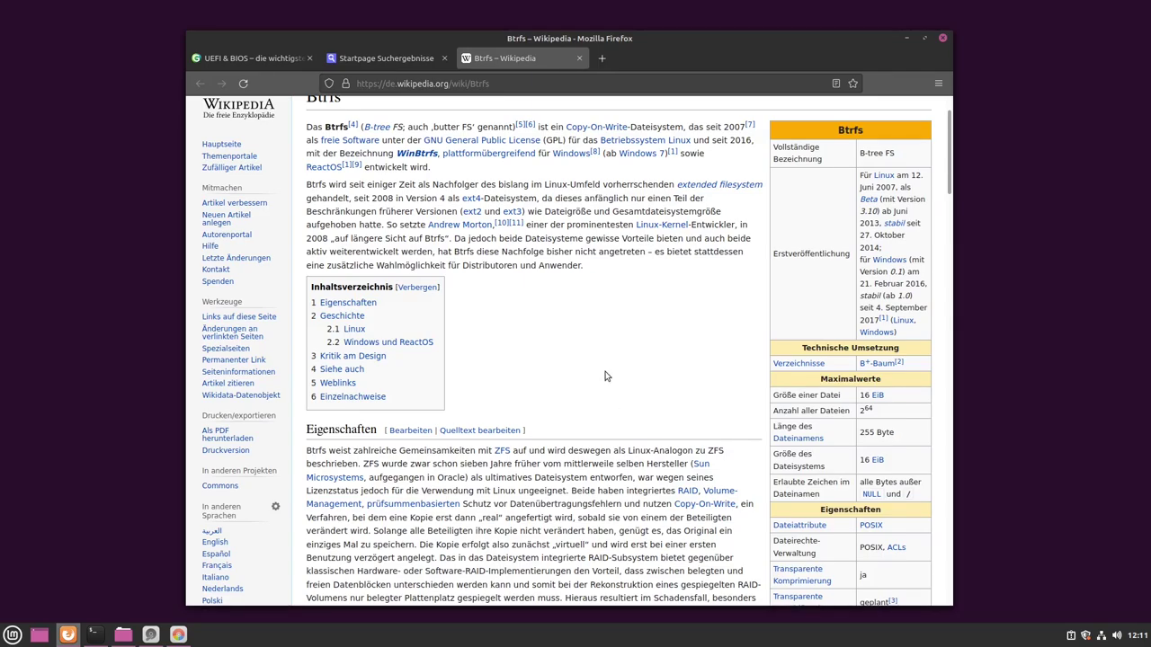
{"action": "scroll", "coordinate": [611, 369], "scroll_direction": "up", "scroll_amount": 1}
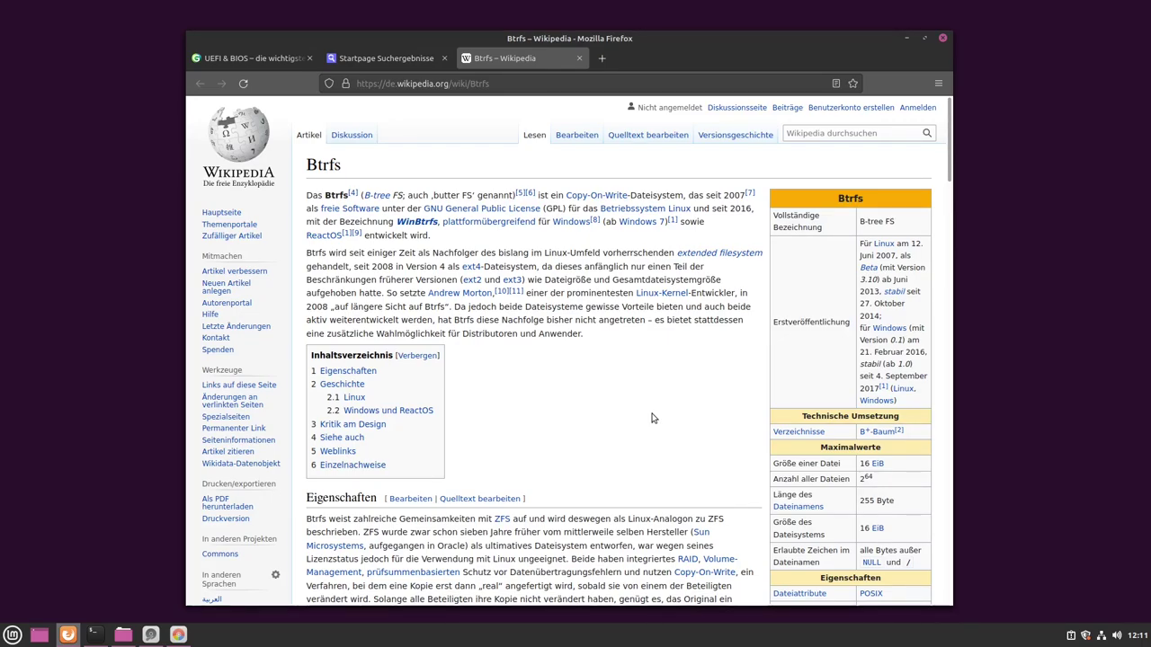
{"action": "scroll", "coordinate": [581, 417], "scroll_direction": "down", "scroll_amount": 3}
- Replace 'Btrfs' with 'NTFS' in the Wikipedia URL and scroll through the NTFS article
{"action": "left_click_drag", "start_coordinate": [468, 84], "coordinate": [483, 84]}
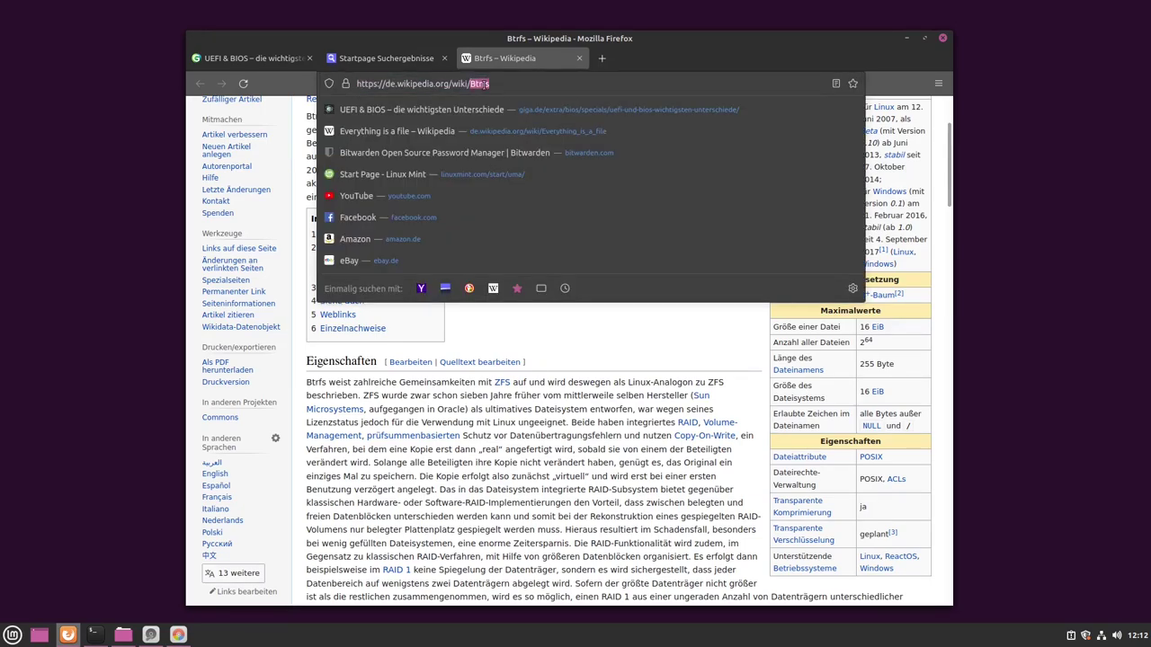
{"action": "type", "text": "NT"}
{"action": "type", "text": "FS"}
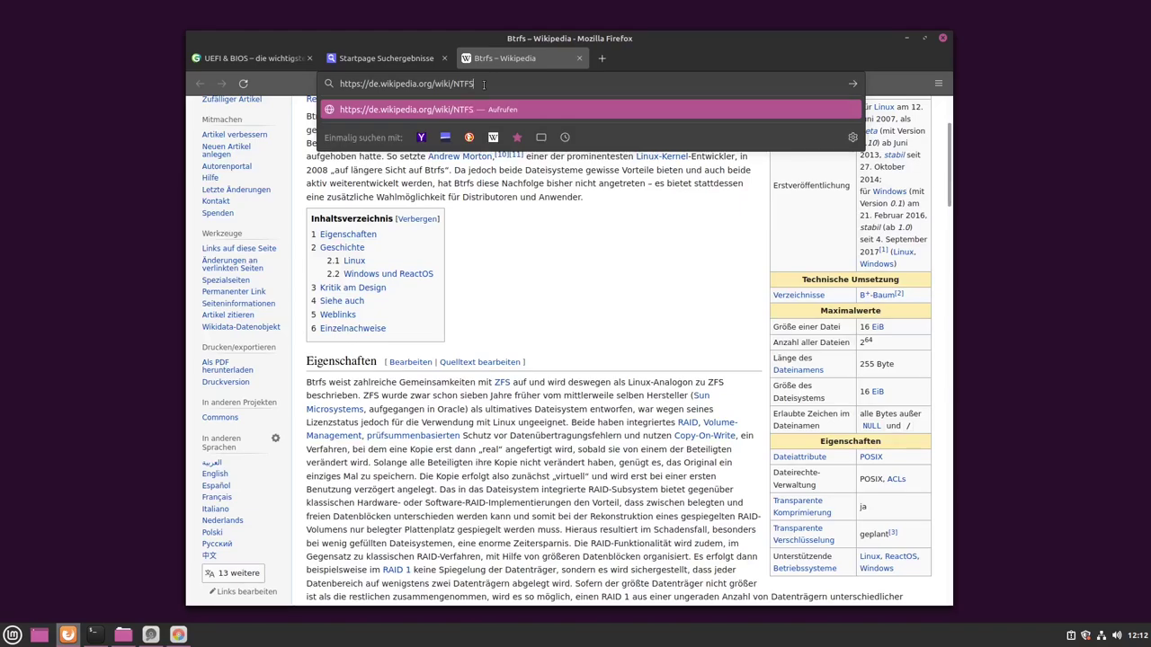
{"action": "key", "text": "Return"}
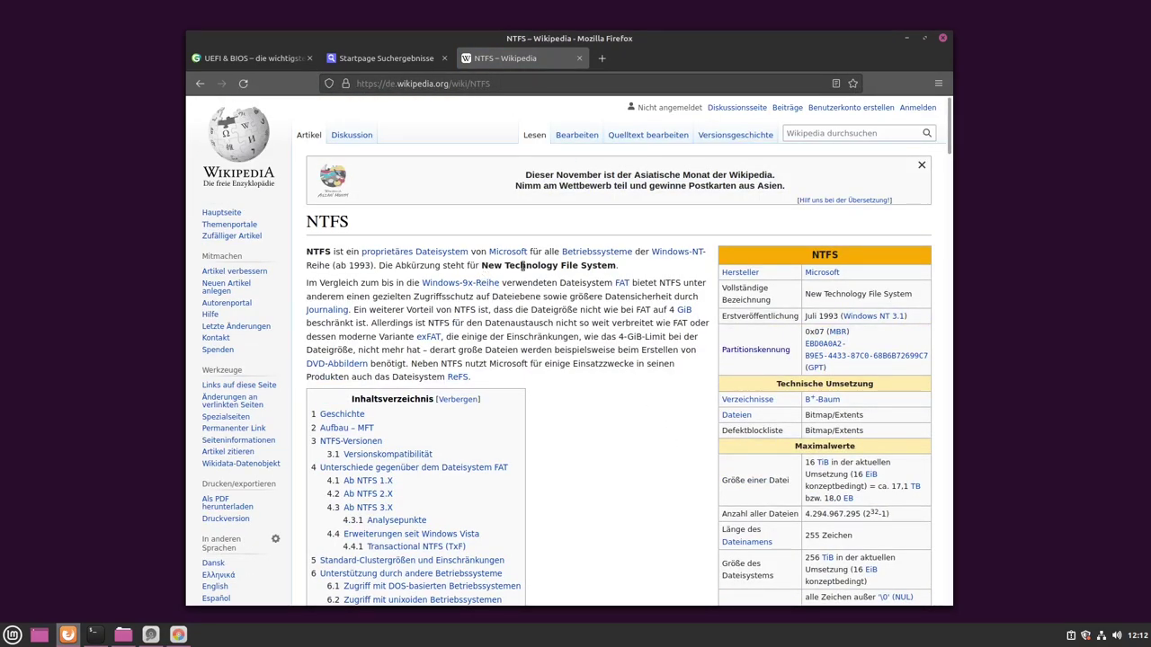
{"action": "scroll", "coordinate": [582, 422], "scroll_direction": "down", "scroll_amount": 2}
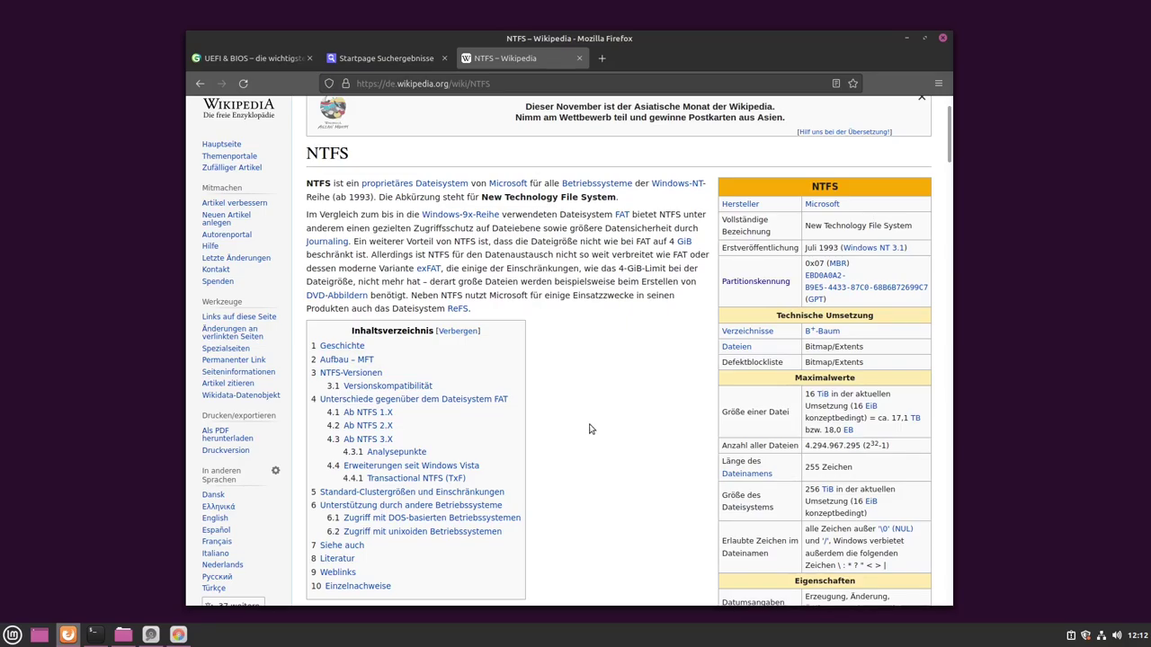
{"action": "scroll", "coordinate": [584, 369], "scroll_direction": "down", "scroll_amount": 3}
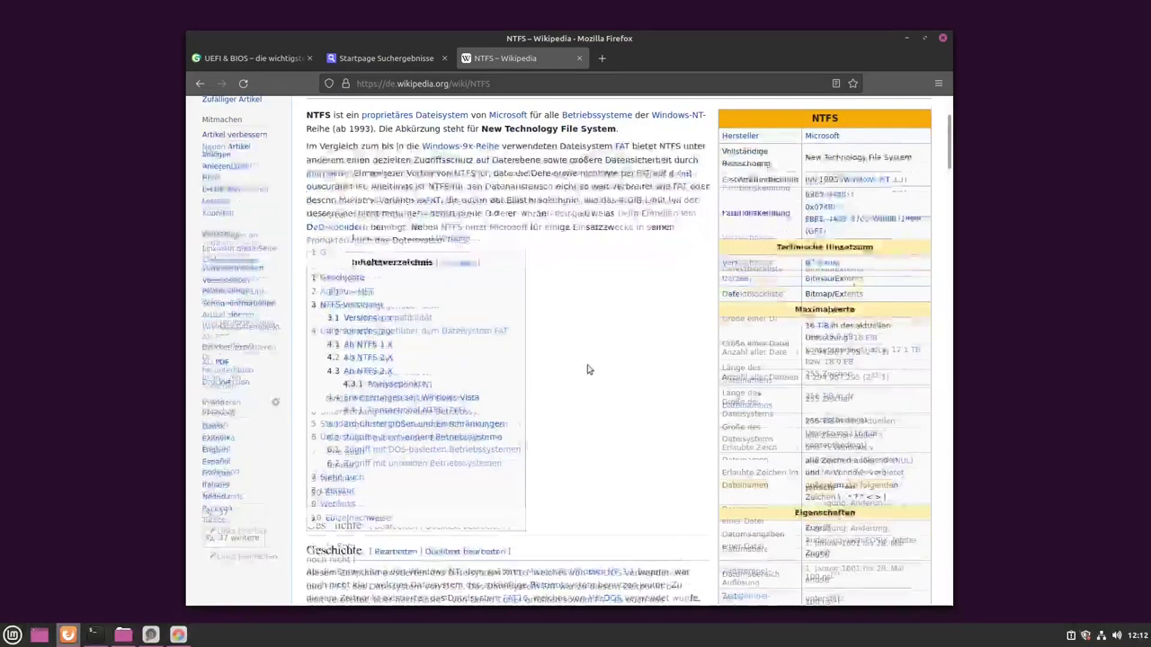
{"action": "scroll", "coordinate": [586, 368], "scroll_direction": "up", "scroll_amount": 5}
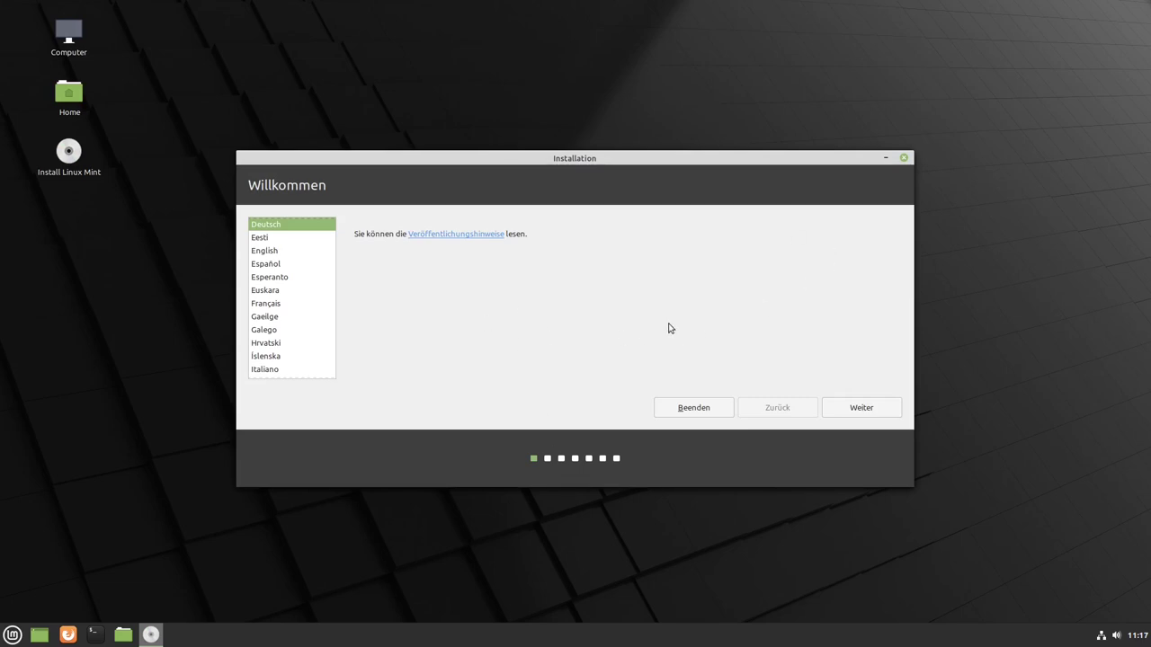
- Accept Deutsch and the German keyboard, skip multimedia codecs, and pick Etwas Anderes
{"action": "left_click", "coordinate": [858, 408]}
{"action": "key", "text": "Return"}
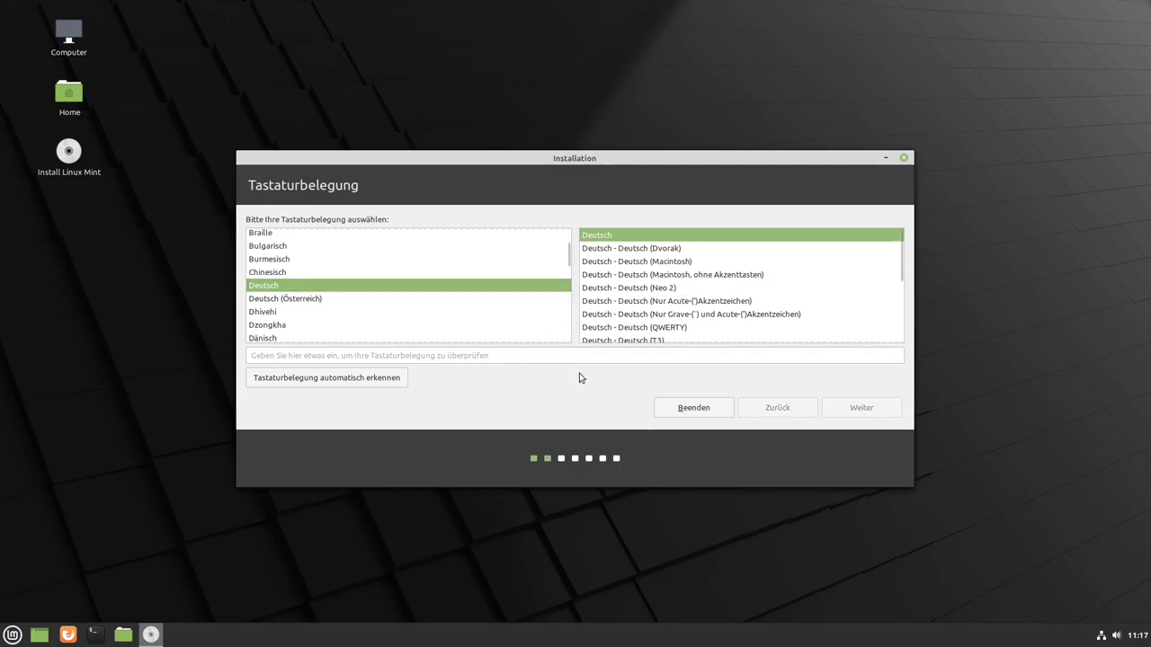
{"action": "left_click", "coordinate": [861, 409]}
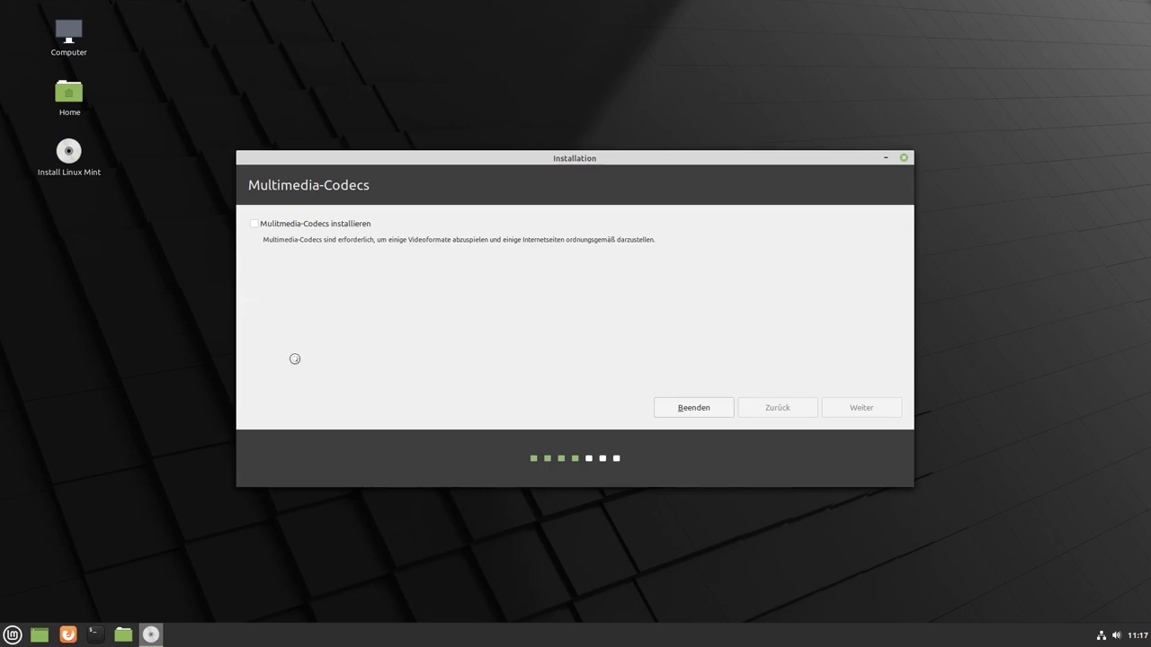
{"action": "left_click", "coordinate": [271, 344]}
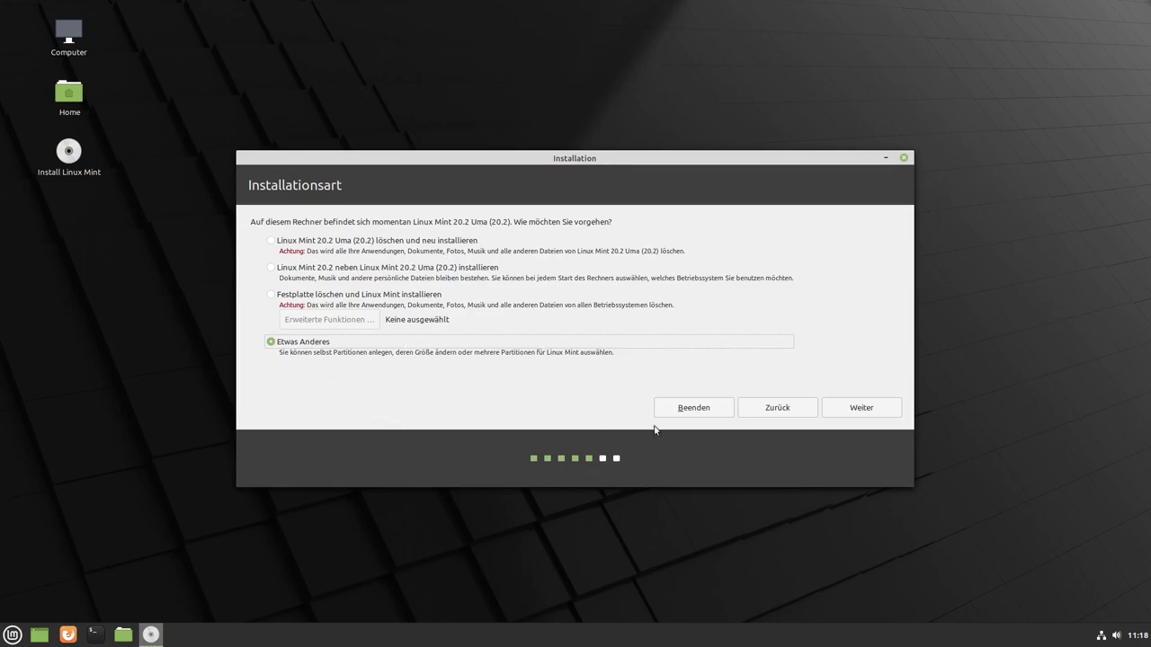
- Open the manual partitioning page, scroll the disk list, then quit the installer via Beenden
{"action": "left_click", "coordinate": [861, 410]}
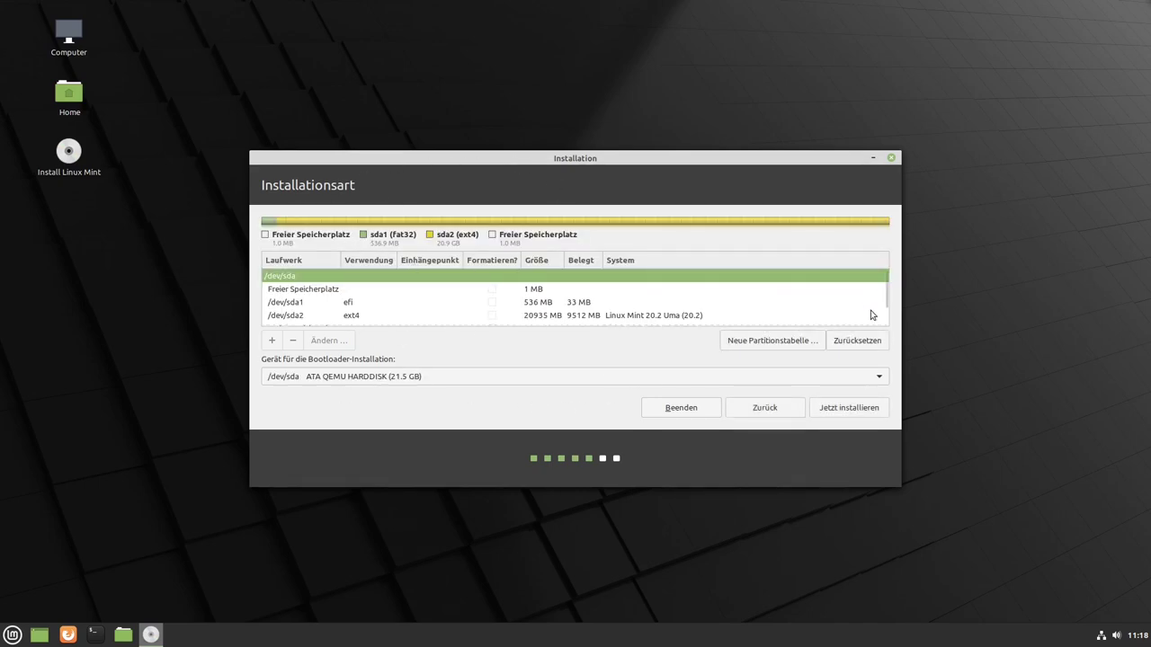
{"action": "scroll", "coordinate": [888, 297], "scroll_direction": "down", "scroll_amount": 2}
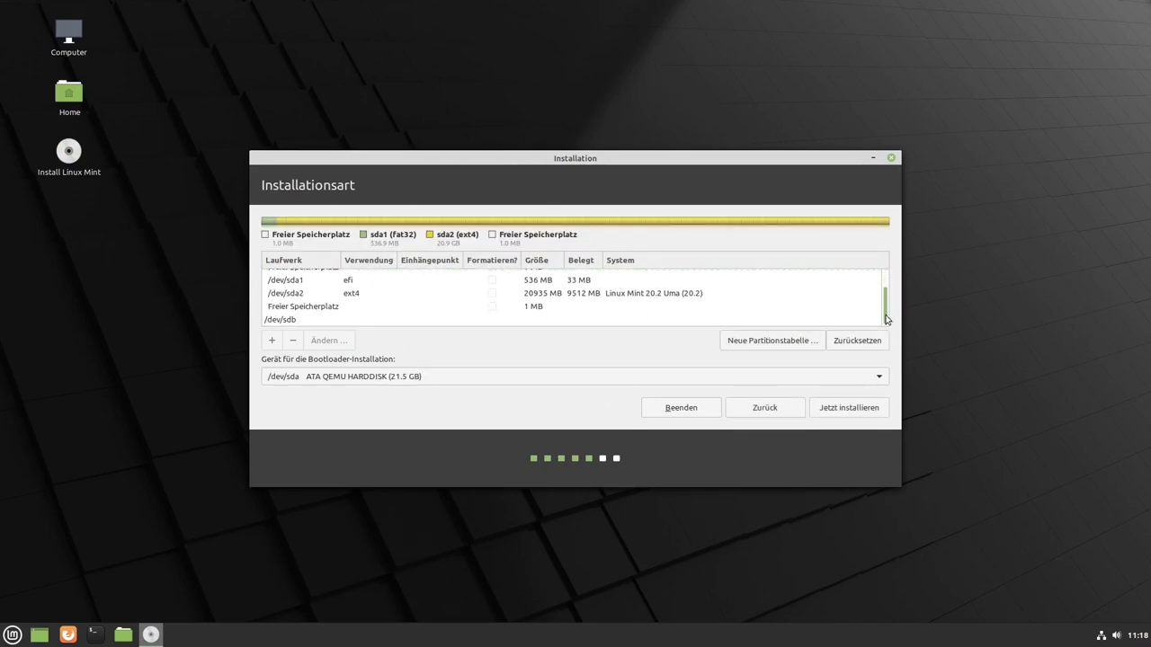
{"action": "scroll", "coordinate": [887, 286], "scroll_direction": "up", "scroll_amount": 2}
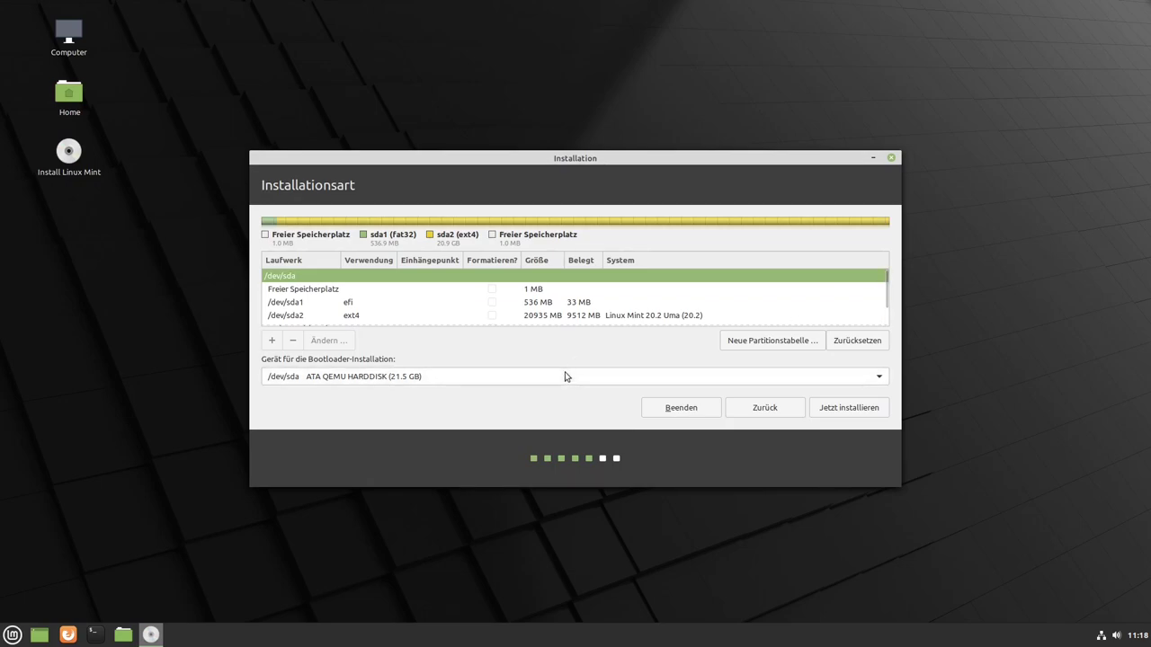
{"action": "left_click", "coordinate": [674, 409]}
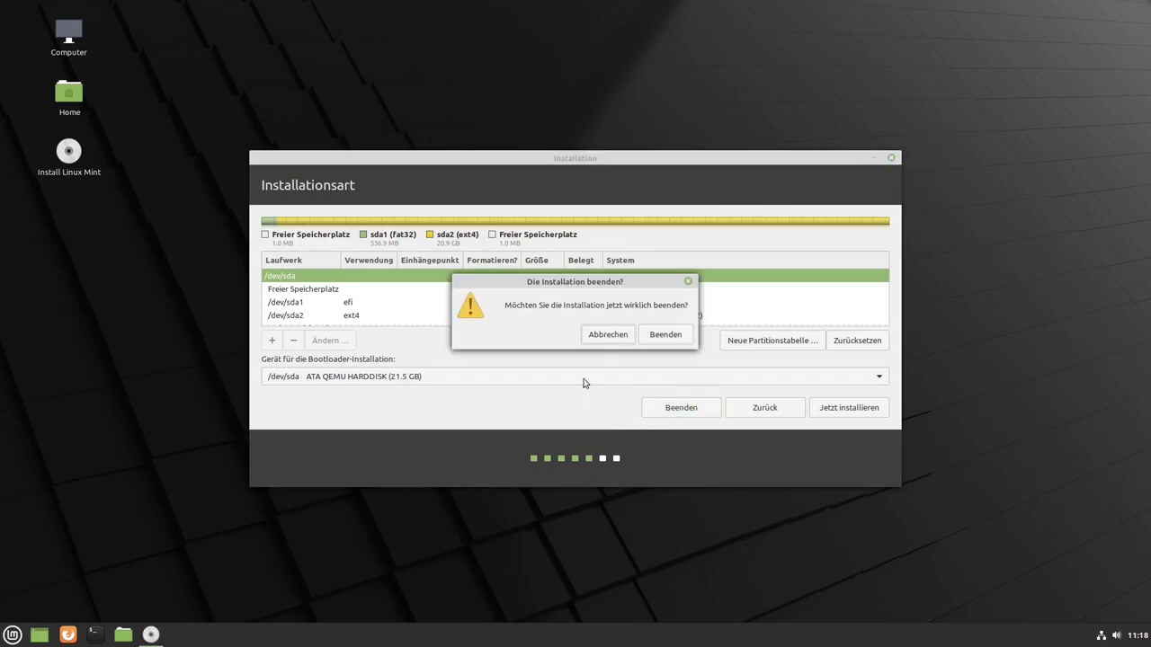
{"action": "left_click", "coordinate": [665, 337]}
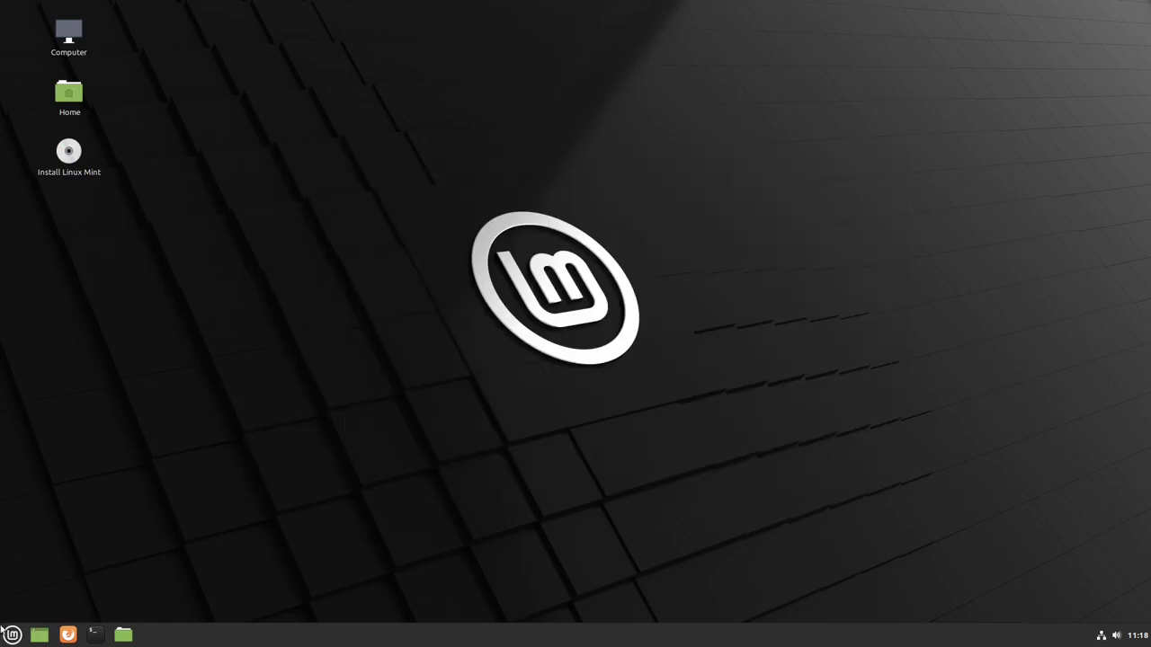
- Launch GParted by searching 'gpa' in the Mint menu and enlarge its window
{"action": "left_click", "coordinate": [13, 635]}
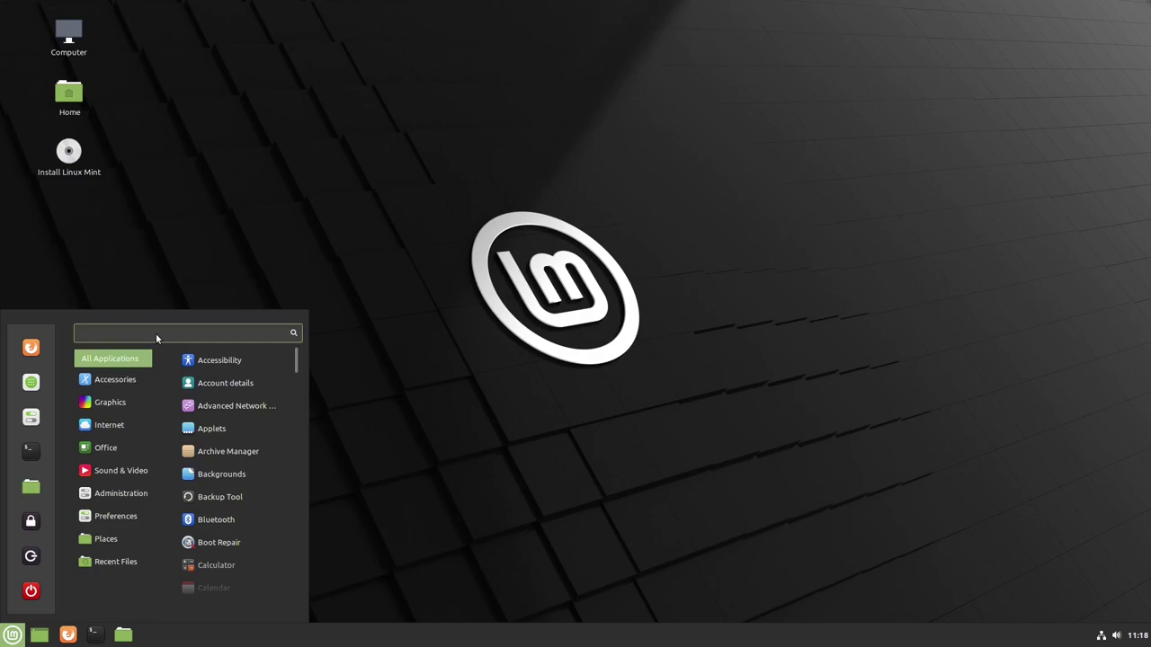
{"action": "type", "text": "gpa"}
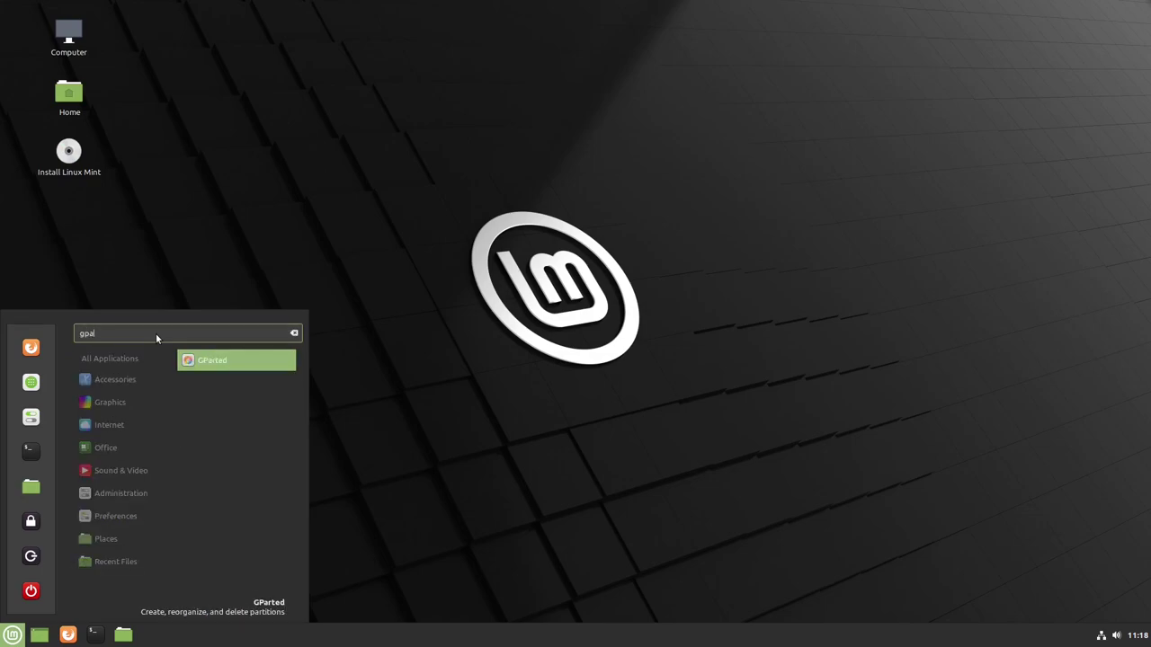
{"action": "key", "text": "Return"}
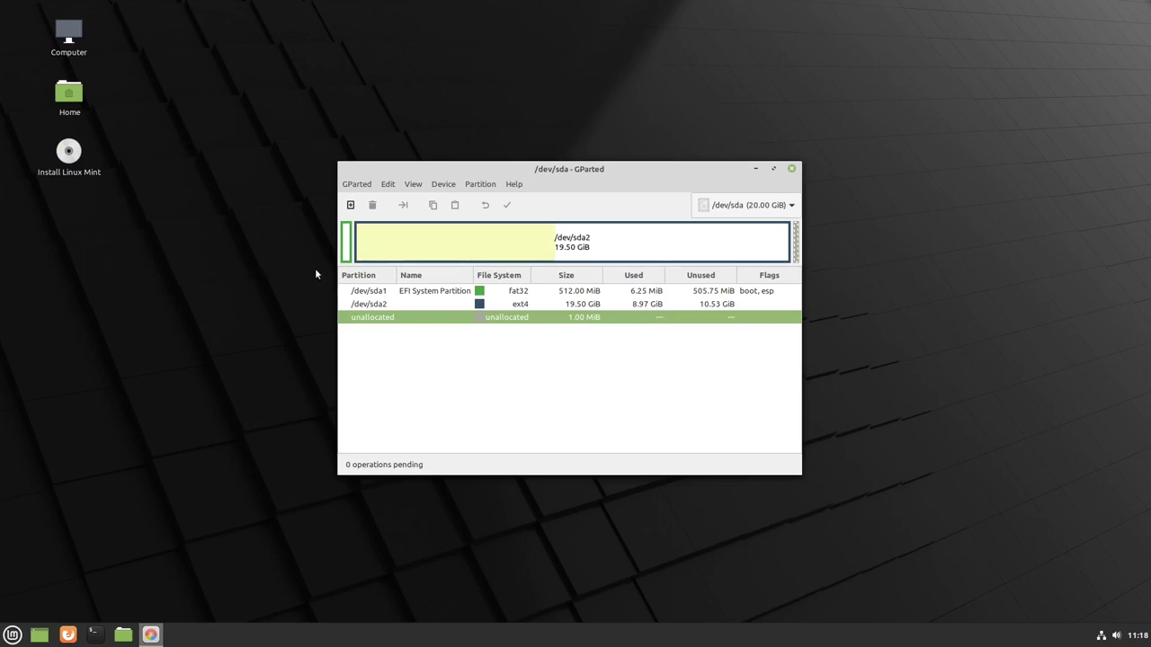
{"action": "left_click_drag", "start_coordinate": [595, 168], "coordinate": [618, 182]}
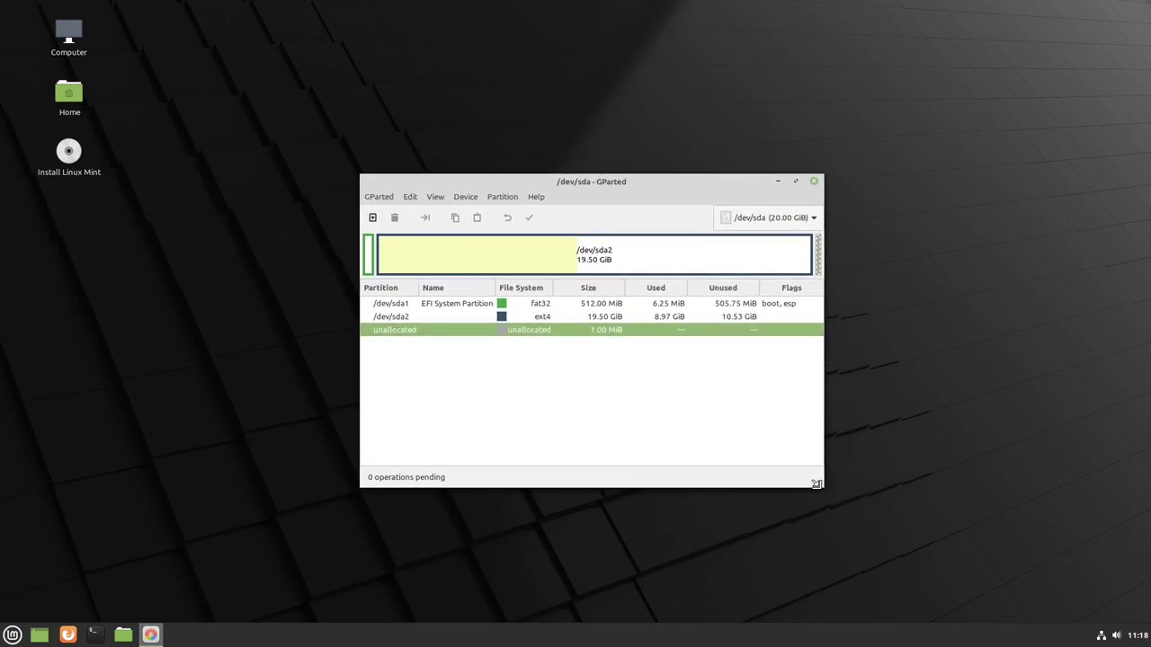
{"action": "left_click_drag", "start_coordinate": [834, 493], "coordinate": [981, 577]}
{"action": "left_click_drag", "start_coordinate": [690, 181], "coordinate": [580, 148]}
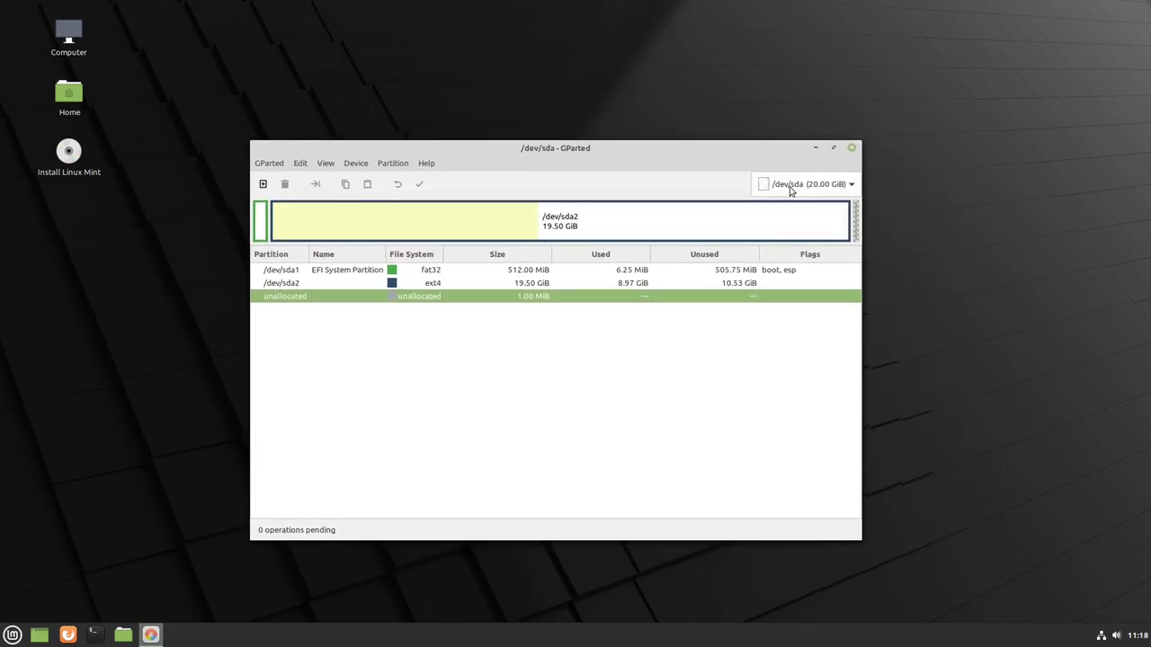
- Check /dev/sda's partitions, then switch the device list to the 20.00 GiB /dev/sdb
{"action": "left_click", "coordinate": [260, 221]}
{"action": "left_click", "coordinate": [372, 232]}
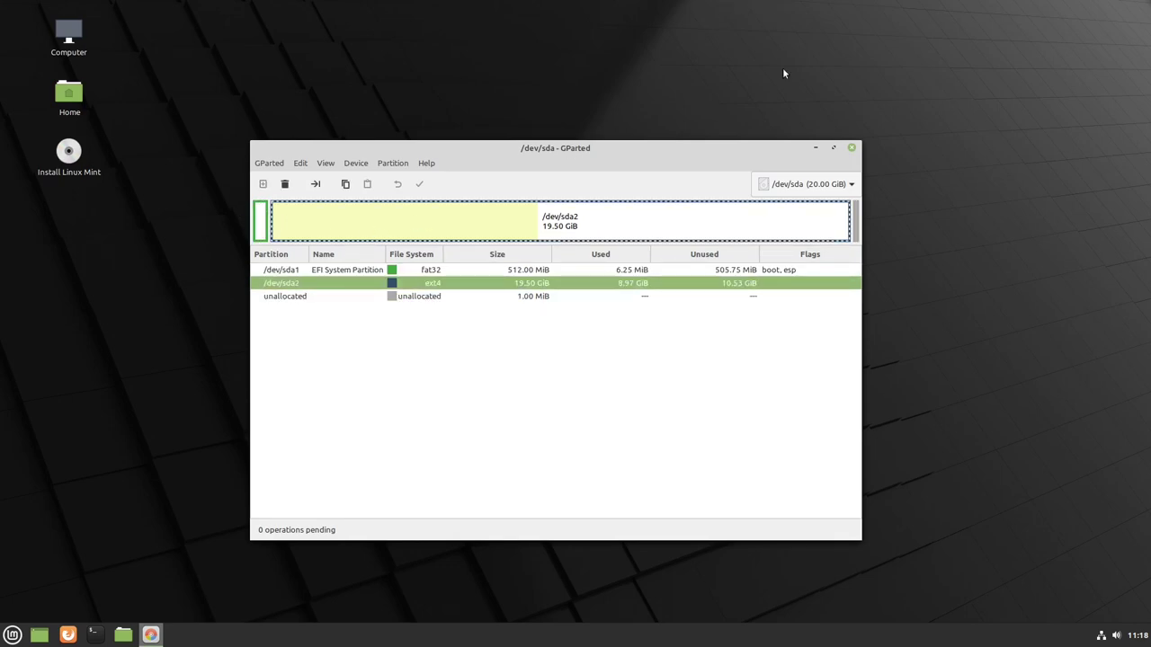
{"action": "left_click", "coordinate": [803, 184]}
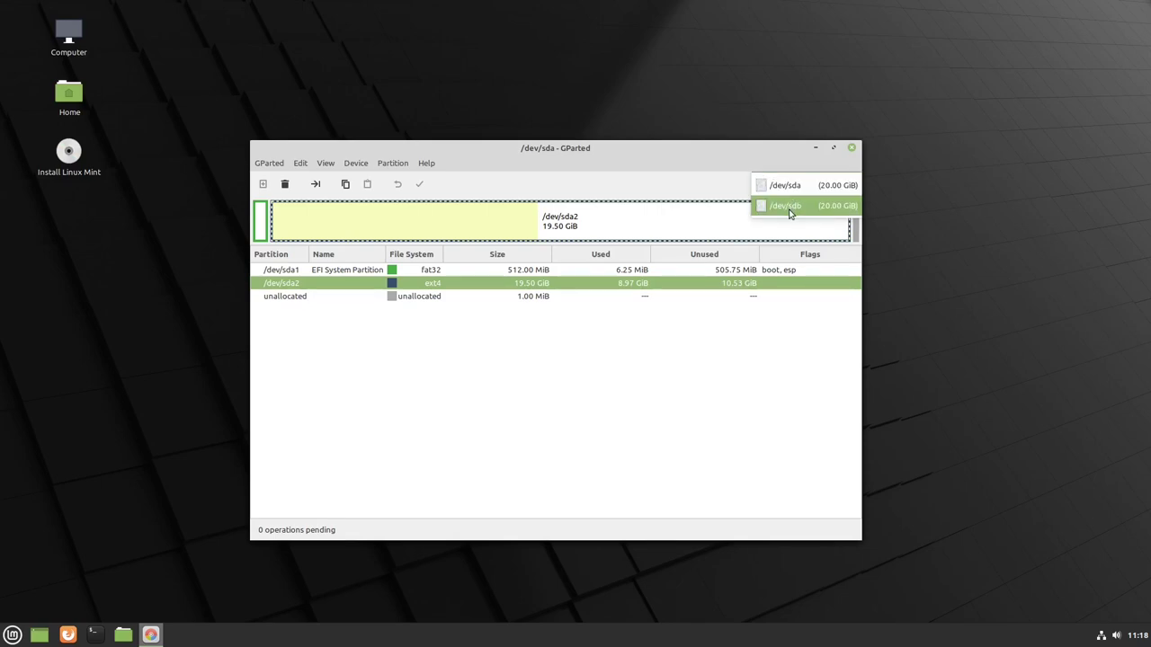
{"action": "left_click", "coordinate": [791, 209]}
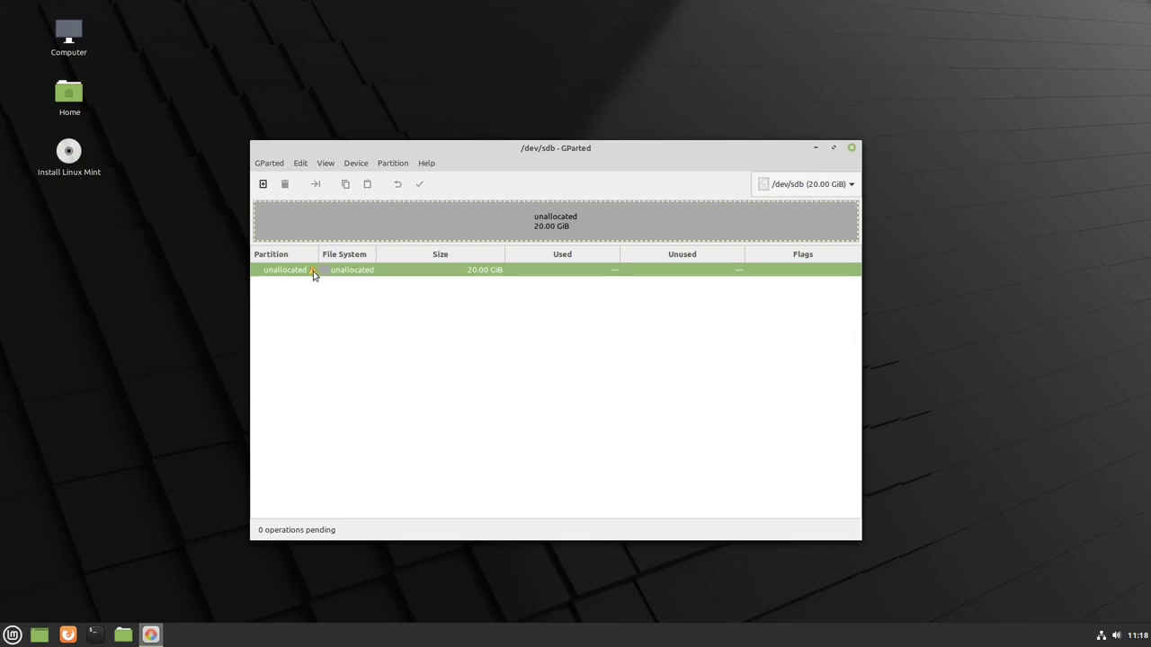
{"action": "left_click", "coordinate": [792, 184]}
{"action": "left_click", "coordinate": [796, 162]}
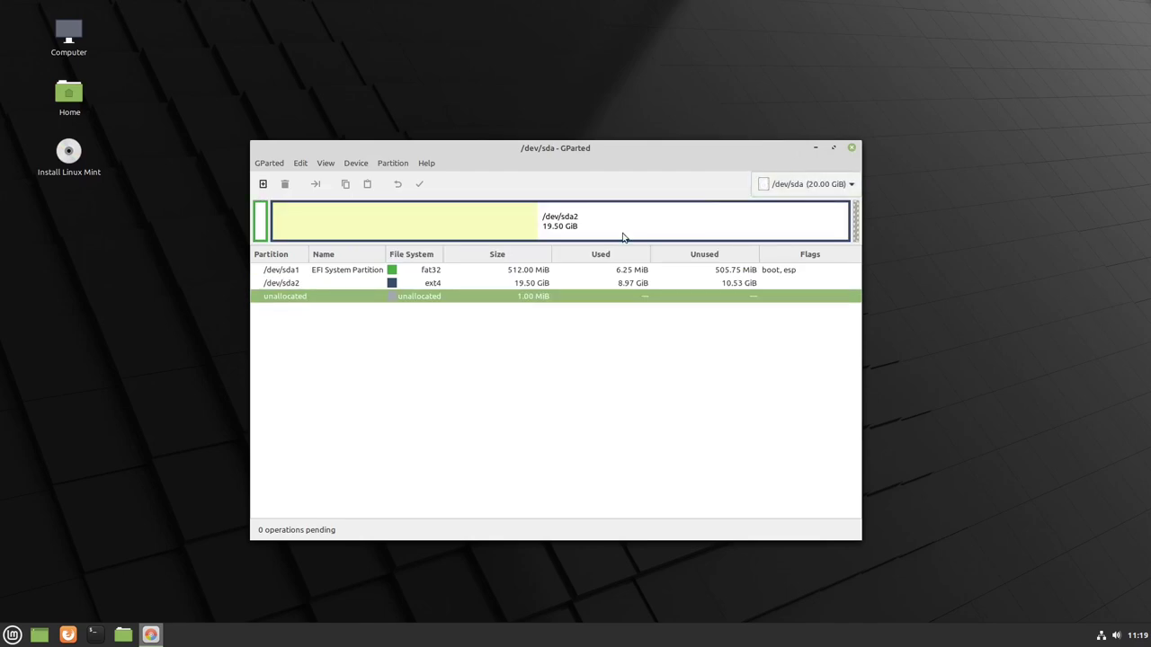
{"action": "left_click", "coordinate": [261, 222]}
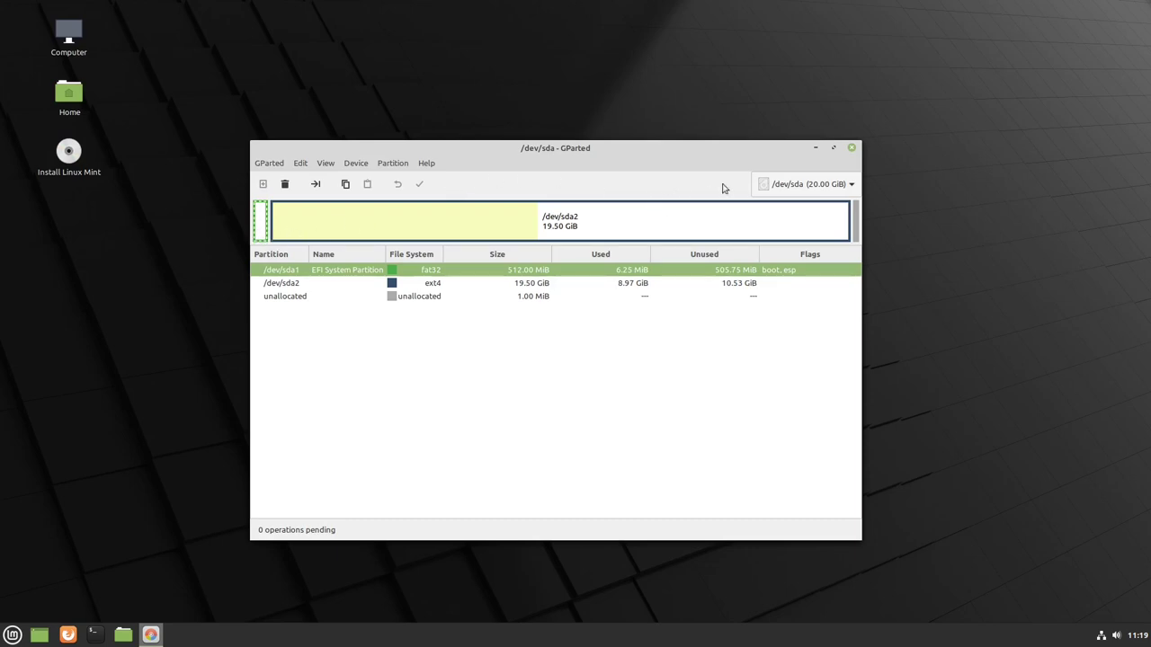
{"action": "left_click", "coordinate": [800, 184]}
{"action": "left_click", "coordinate": [794, 207]}
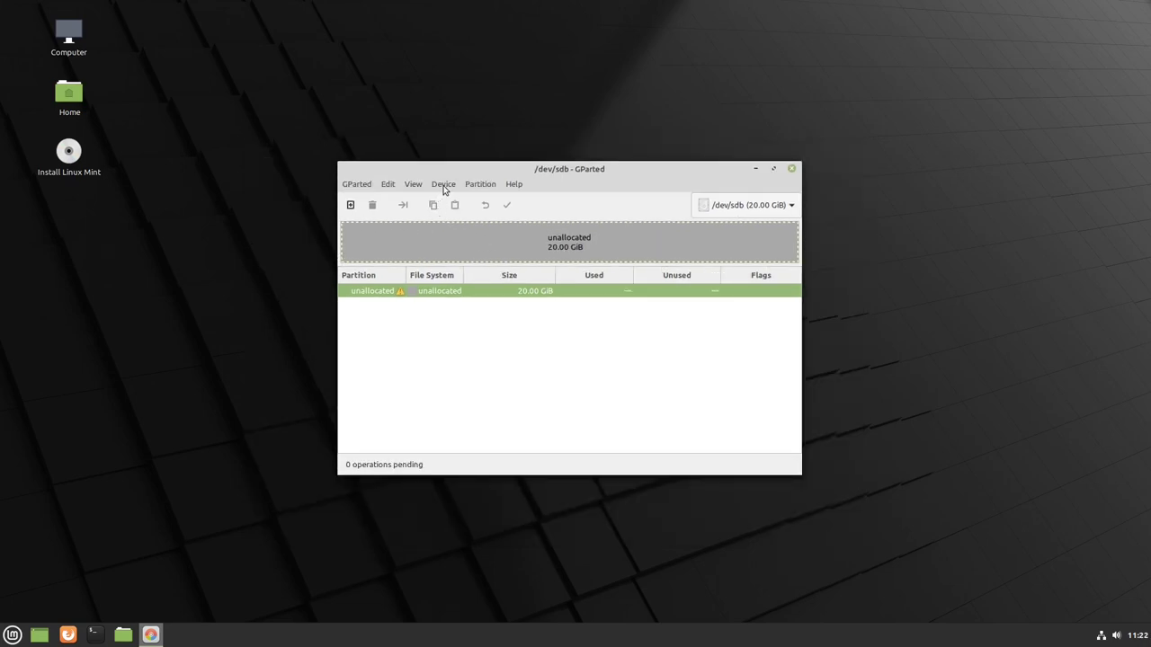
- Write a fresh gpt partition table to /dev/sdb, leaving 20 GiB unallocated
{"action": "left_click", "coordinate": [444, 186]}
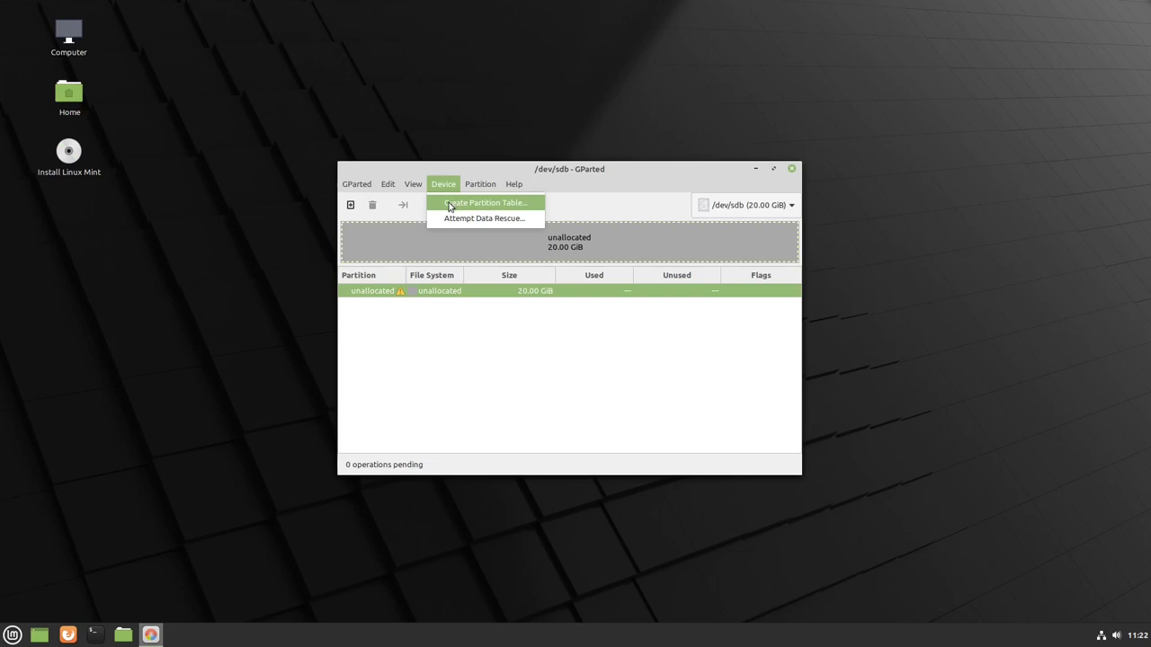
{"action": "left_click", "coordinate": [461, 211]}
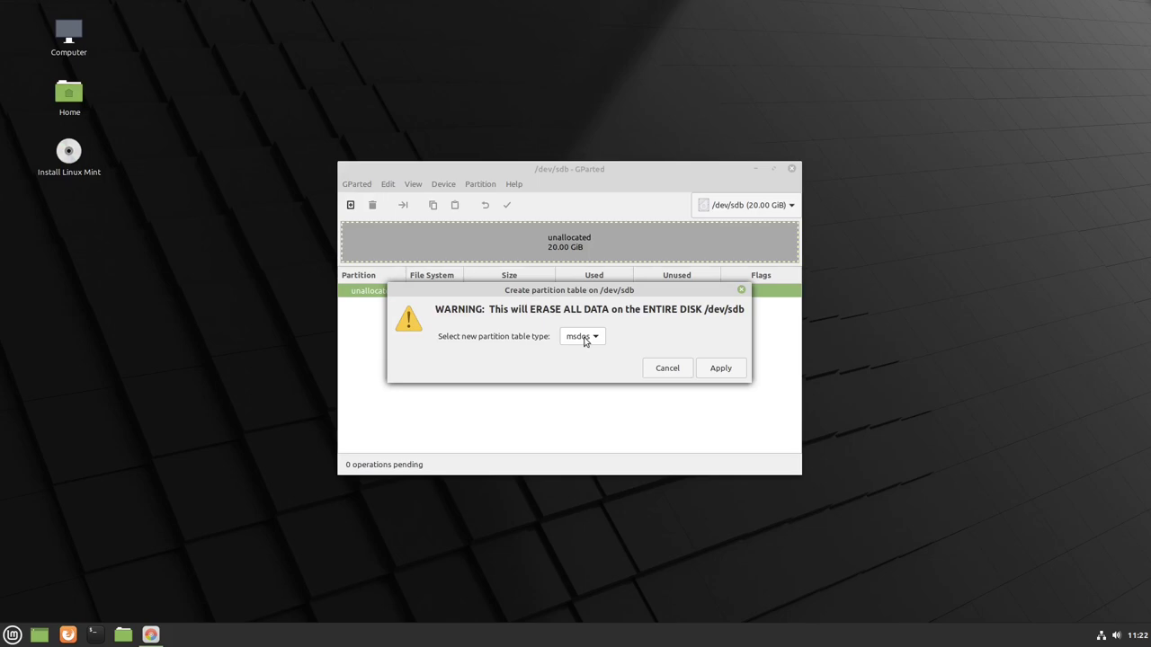
{"action": "left_click", "coordinate": [584, 338]}
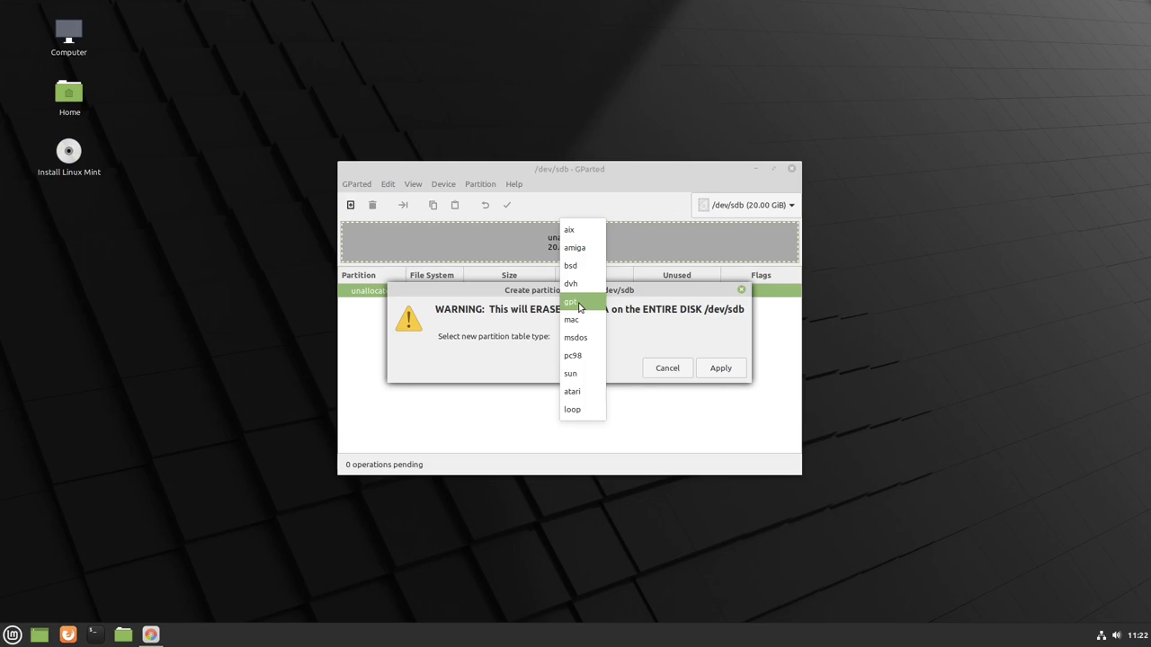
{"action": "left_click", "coordinate": [576, 308]}
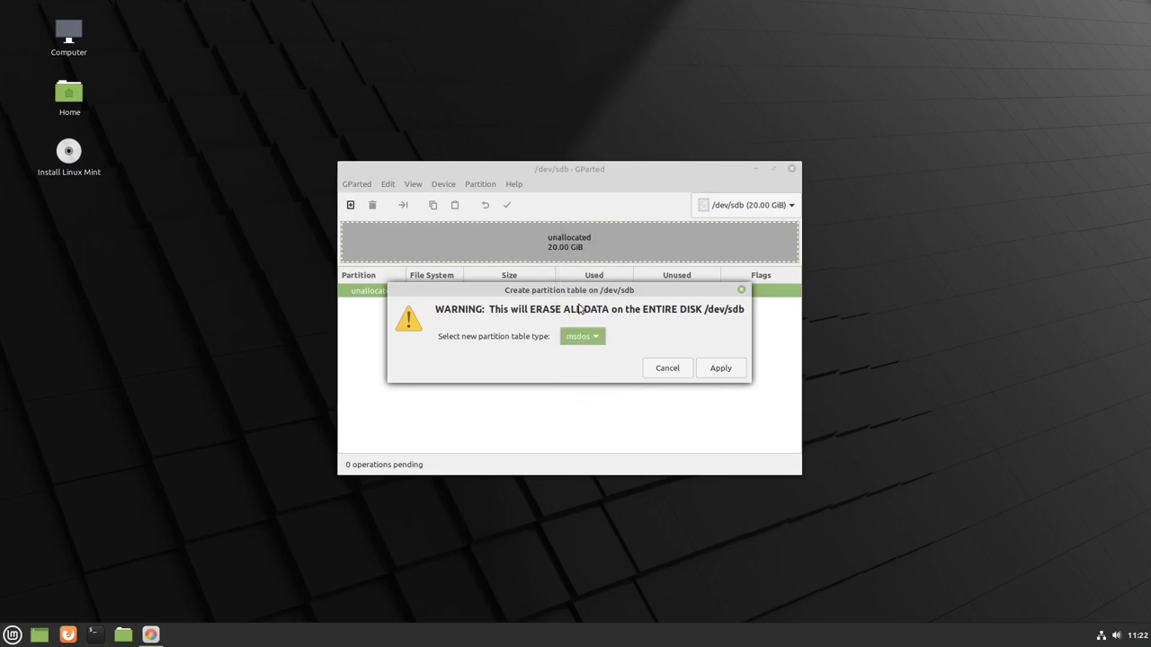
{"action": "left_click", "coordinate": [724, 368]}
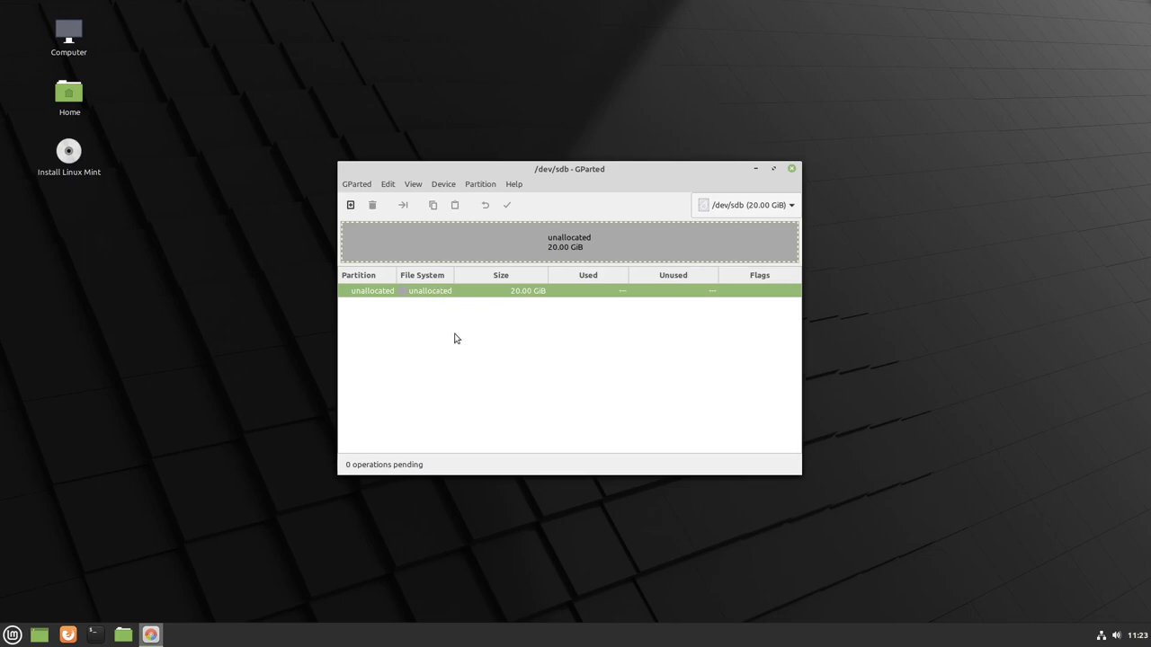
- Define a new 512 MiB partition with 1 MiB preceding and 19967 MiB following
{"action": "left_click", "coordinate": [350, 206]}
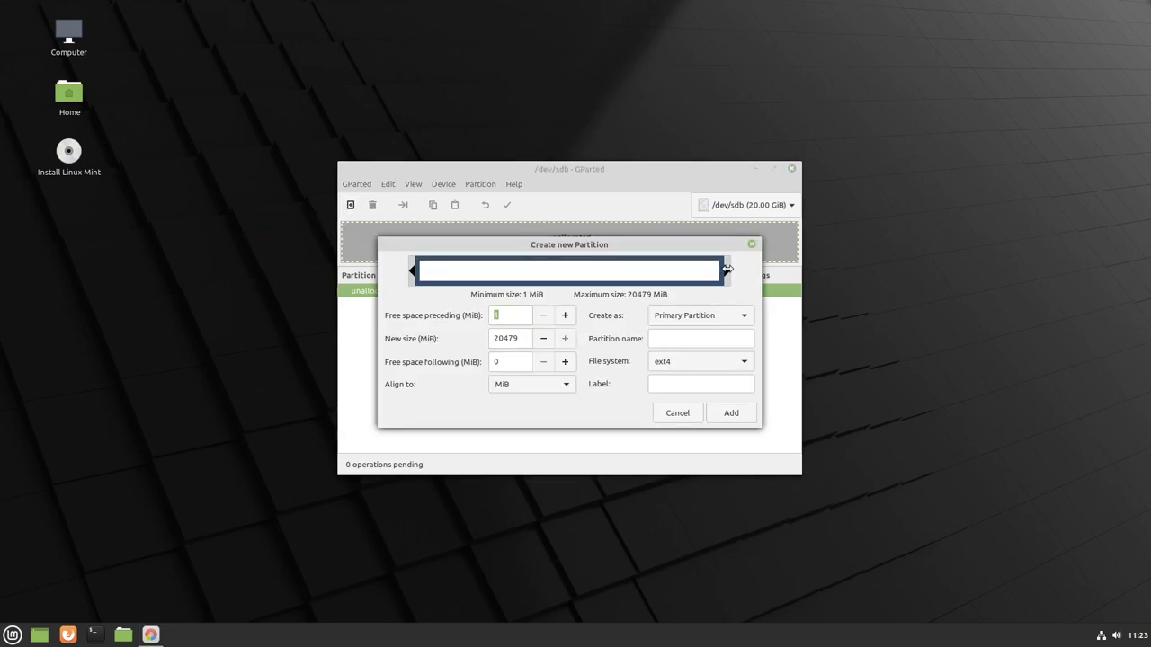
{"action": "left_click_drag", "start_coordinate": [727, 269], "coordinate": [438, 273]}
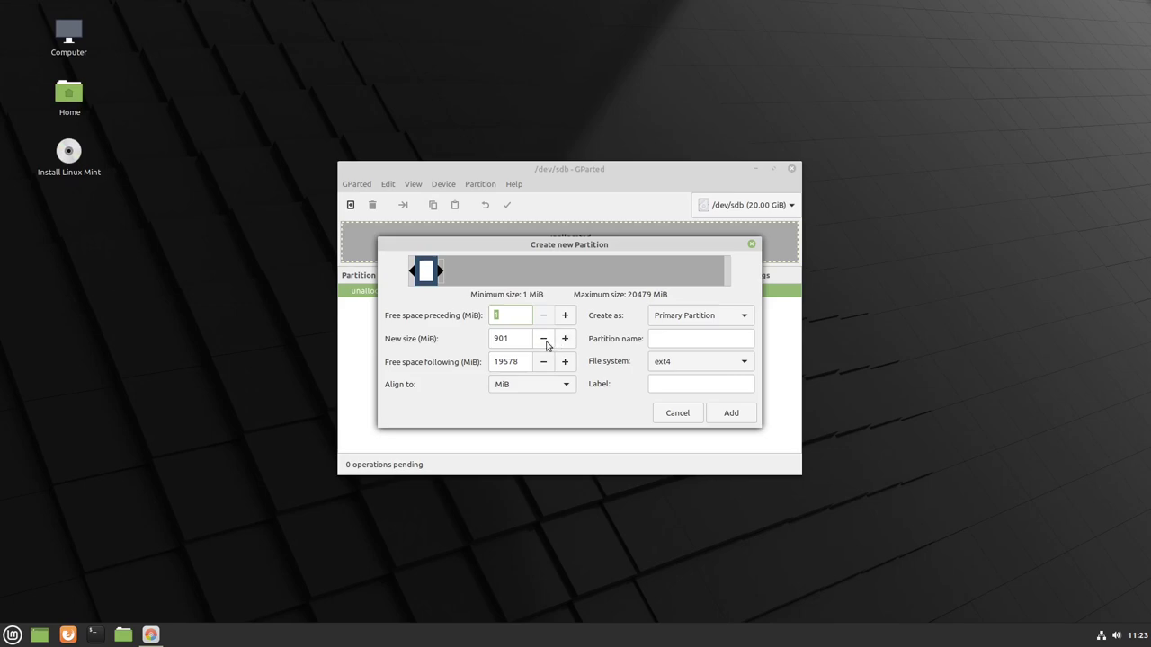
{"action": "left_click", "coordinate": [544, 341]}
{"action": "left_click", "coordinate": [544, 341]}
{"action": "double_click", "coordinate": [501, 337]}
{"action": "type", "text": "512"}
{"action": "key", "text": "Tab"}
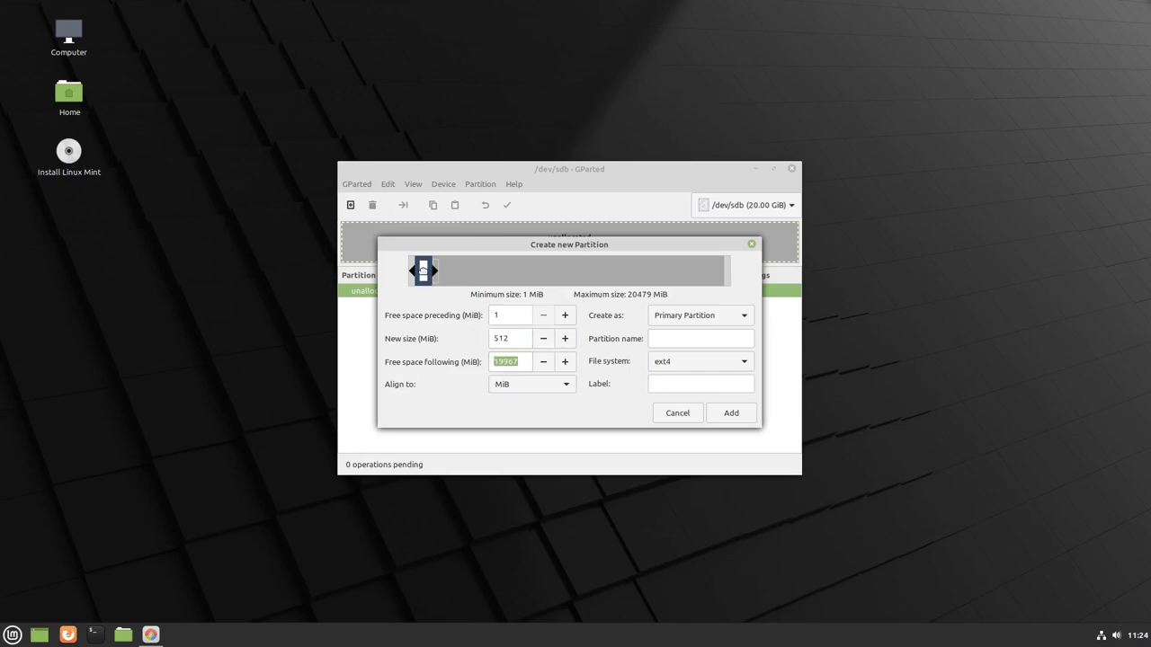
{"action": "left_click_drag", "start_coordinate": [424, 272], "coordinate": [380, 279]}
- Queue the 512 MiB primary fat32 partition, named EFI and labelled BOOT
{"action": "left_click", "coordinate": [692, 323]}
{"action": "left_click", "coordinate": [674, 320]}
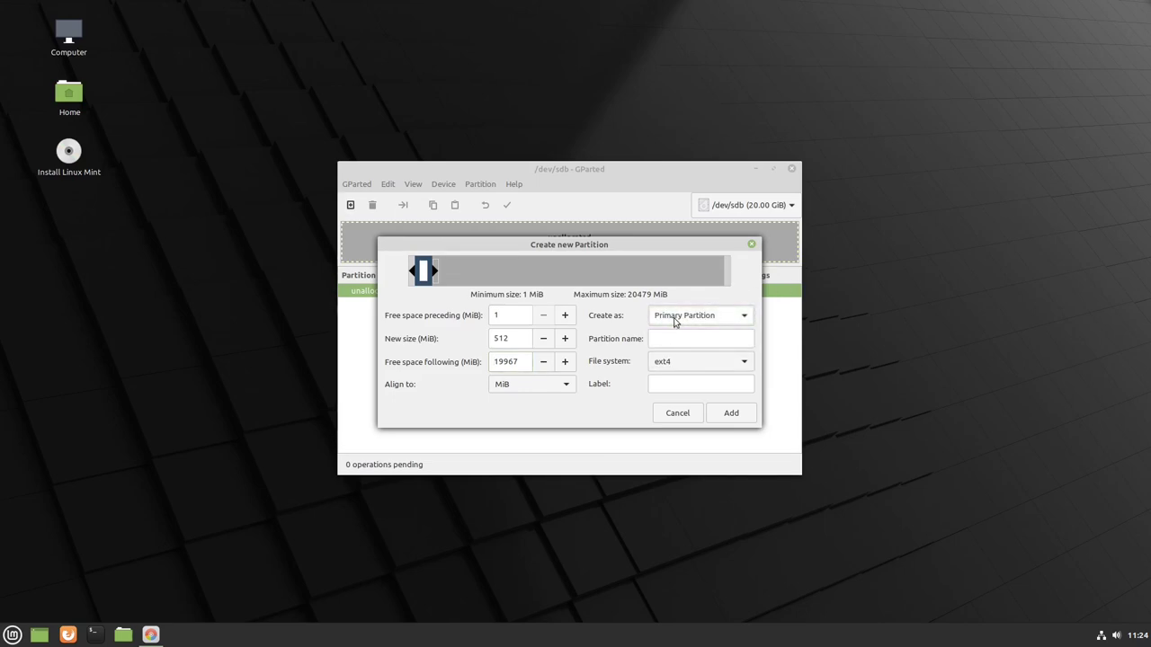
{"action": "left_click", "coordinate": [674, 323]}
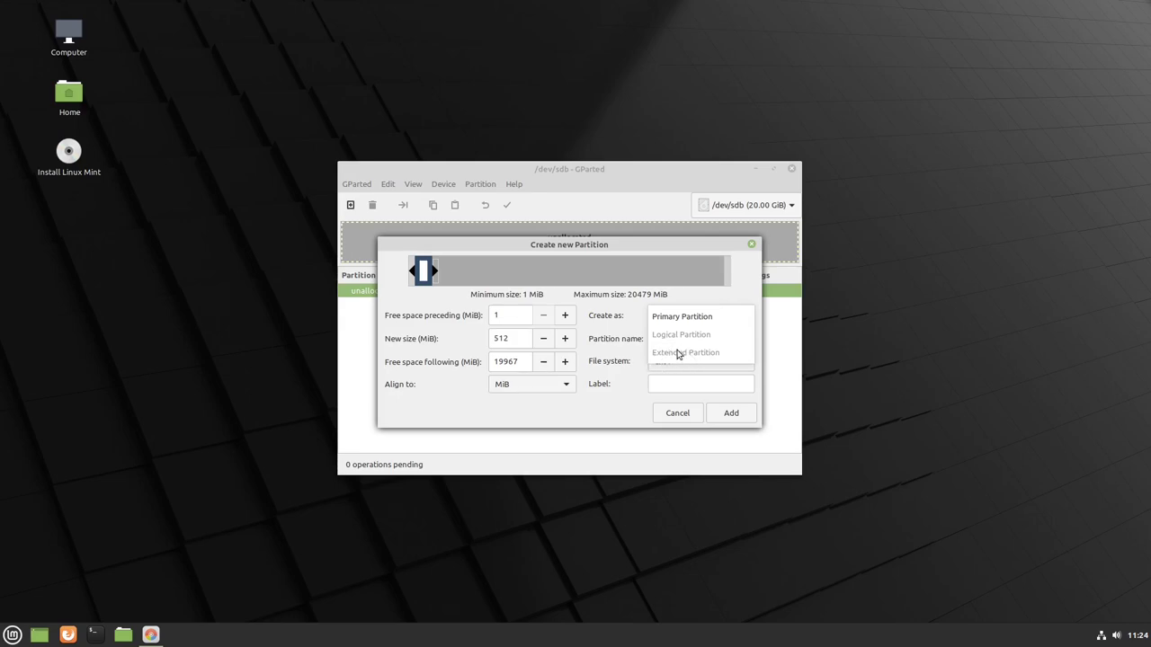
{"action": "left_click", "coordinate": [671, 322]}
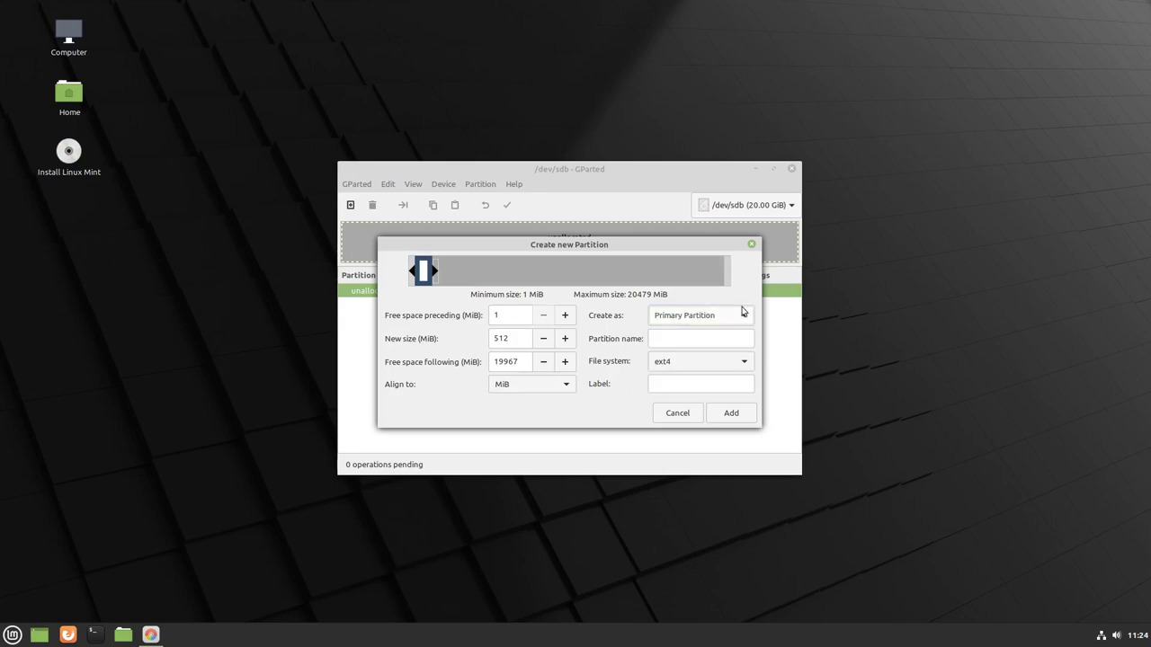
{"action": "left_click", "coordinate": [671, 339]}
{"action": "type", "text": "B"}
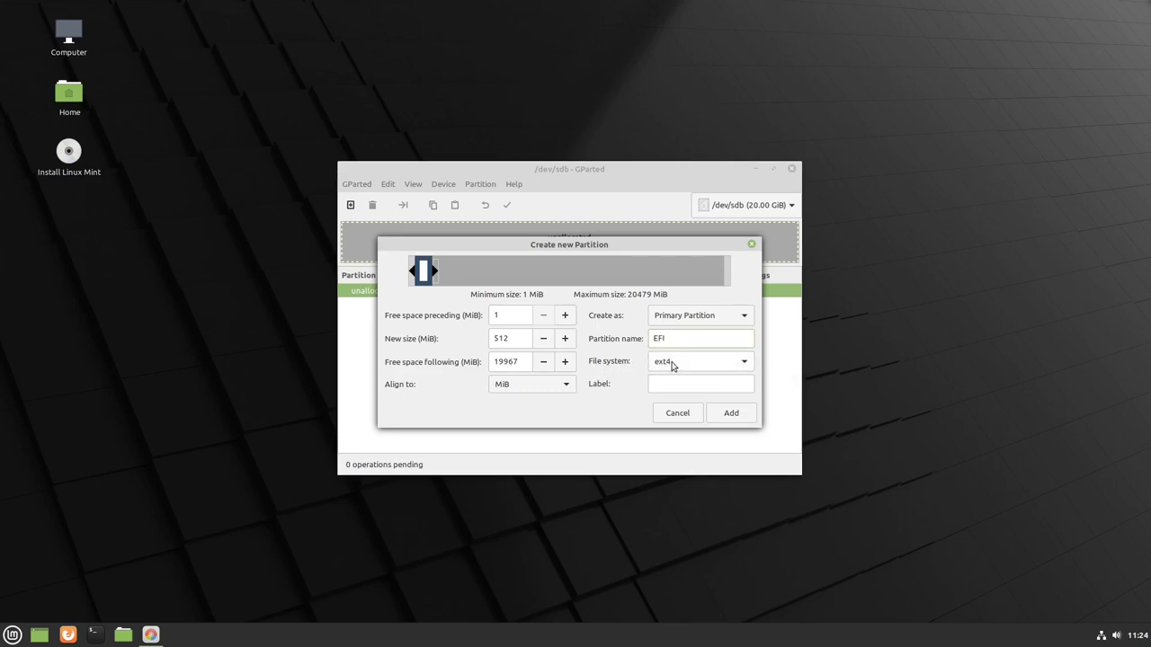
{"action": "left_click", "coordinate": [671, 365]}
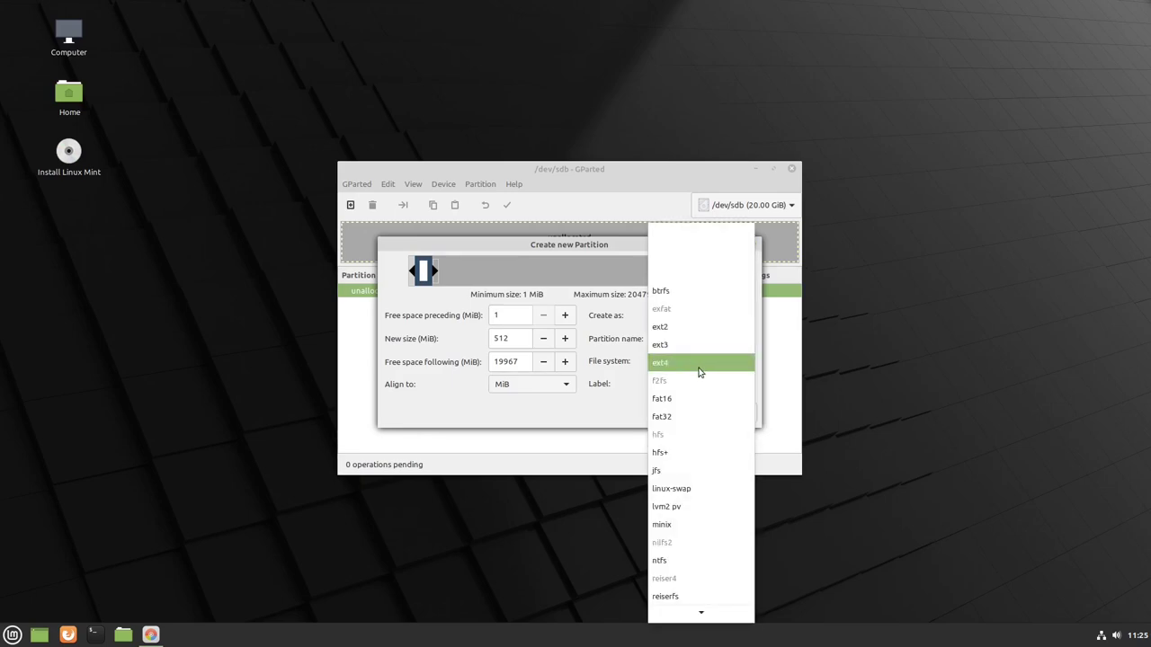
{"action": "left_click", "coordinate": [678, 419]}
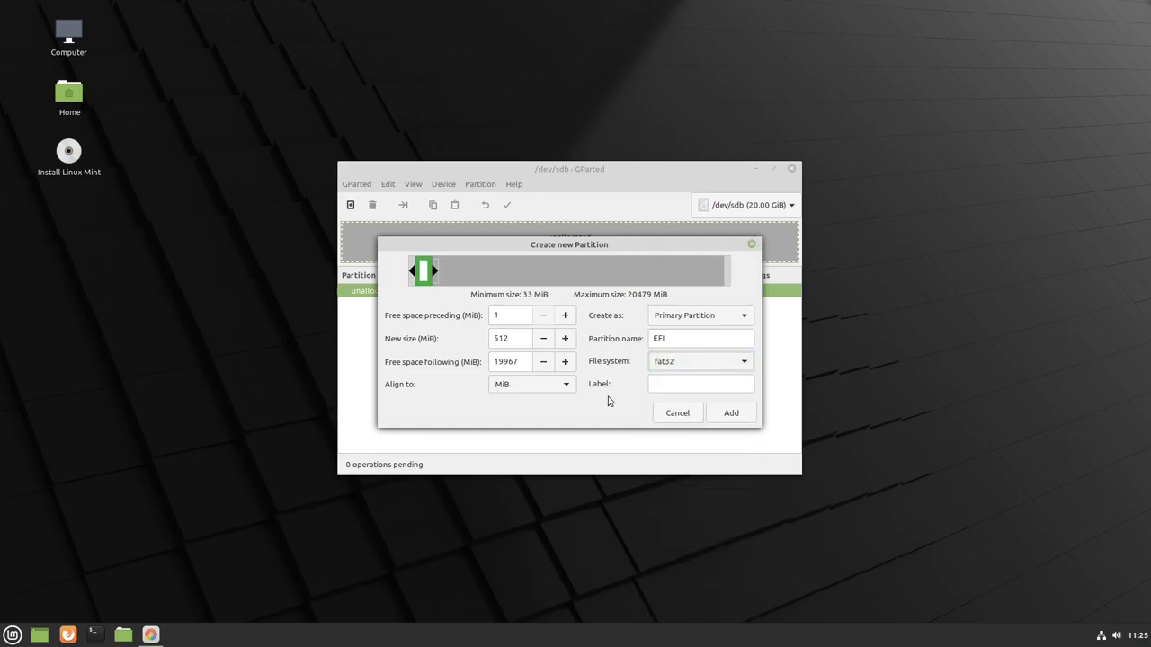
{"action": "left_click", "coordinate": [668, 385]}
{"action": "left_click", "coordinate": [731, 414]}
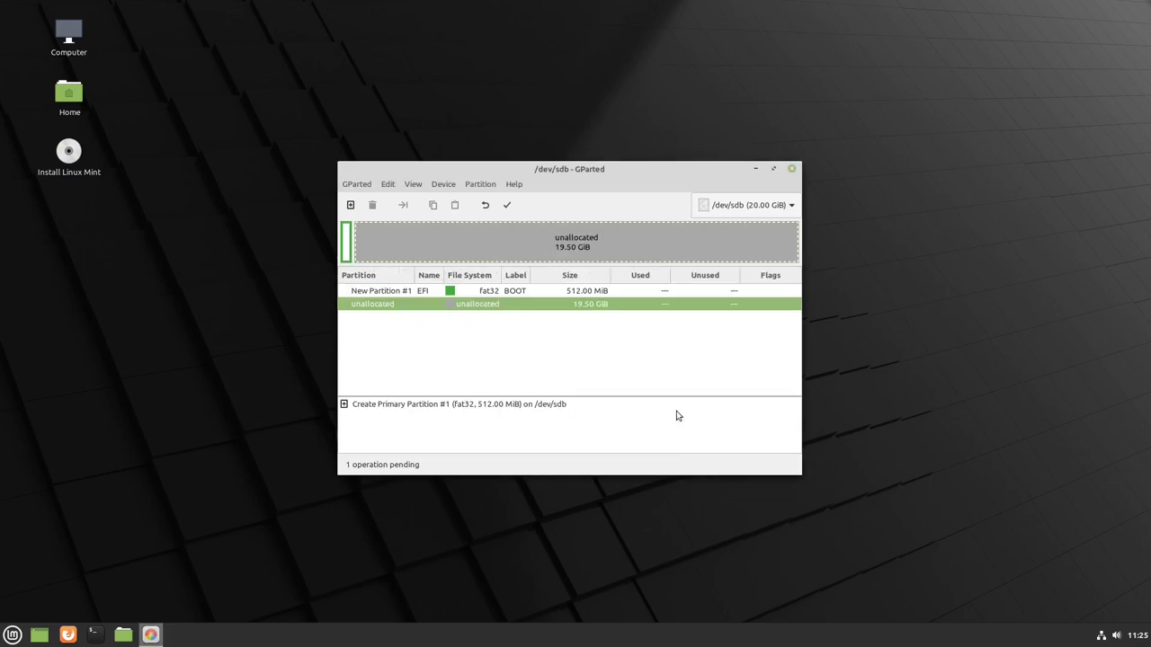
{"action": "left_click", "coordinate": [474, 295]}
- Start a new partition after EFI and size it to 4000 MiB
{"action": "left_click", "coordinate": [488, 307]}
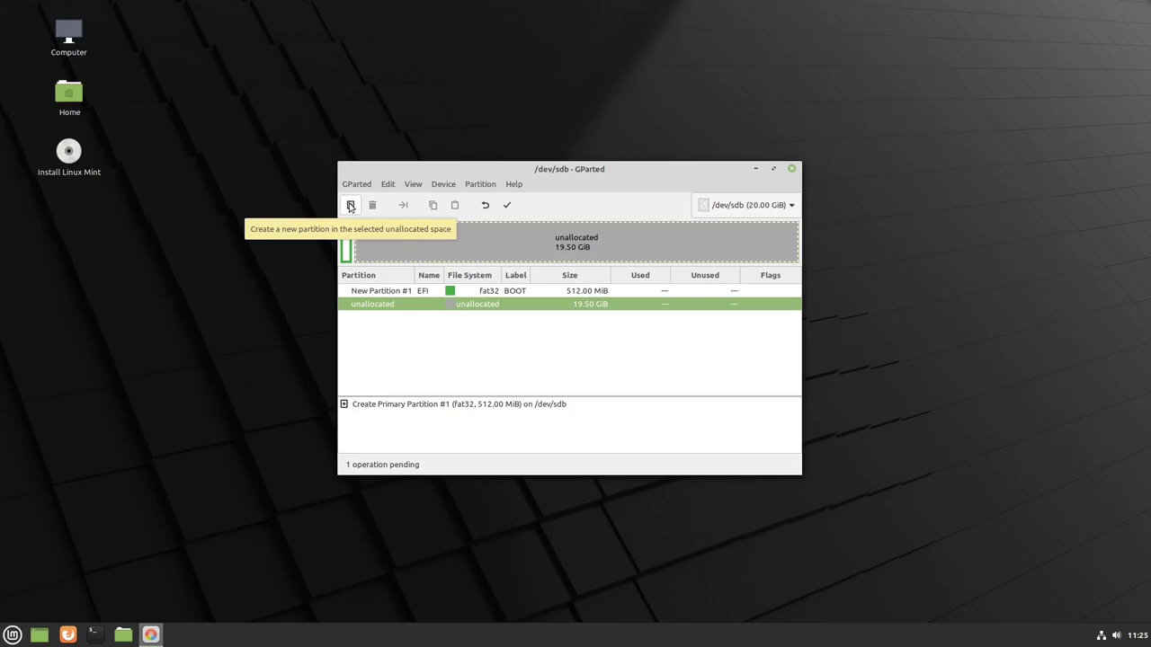
{"action": "left_click", "coordinate": [351, 206]}
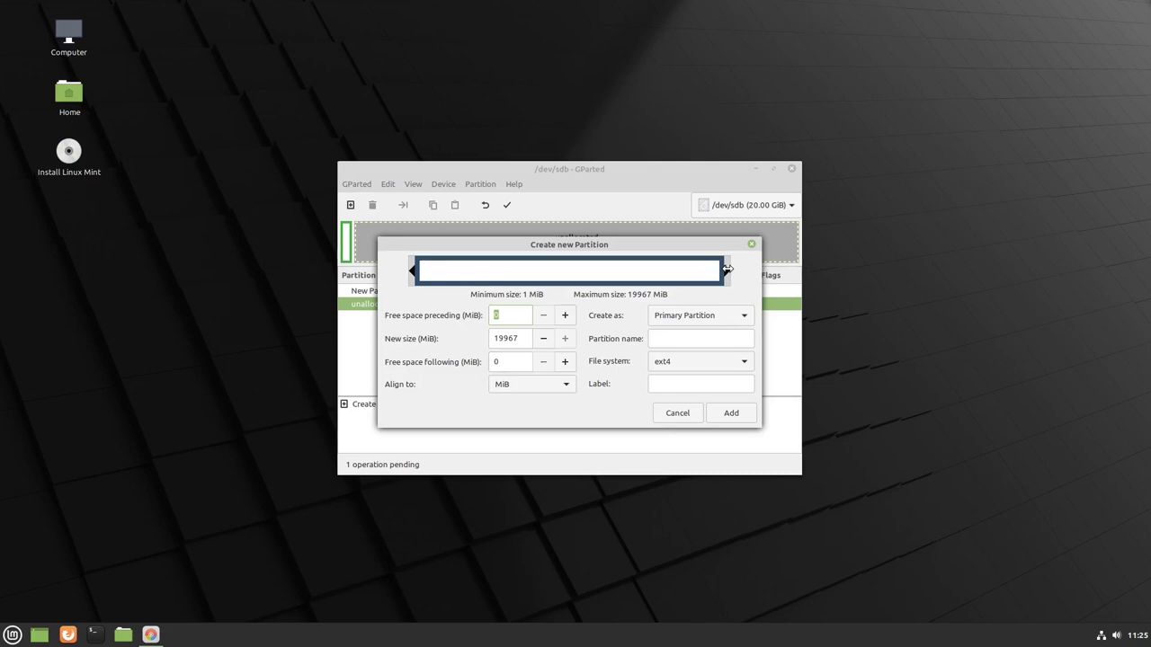
{"action": "left_click_drag", "start_coordinate": [727, 269], "coordinate": [486, 273]}
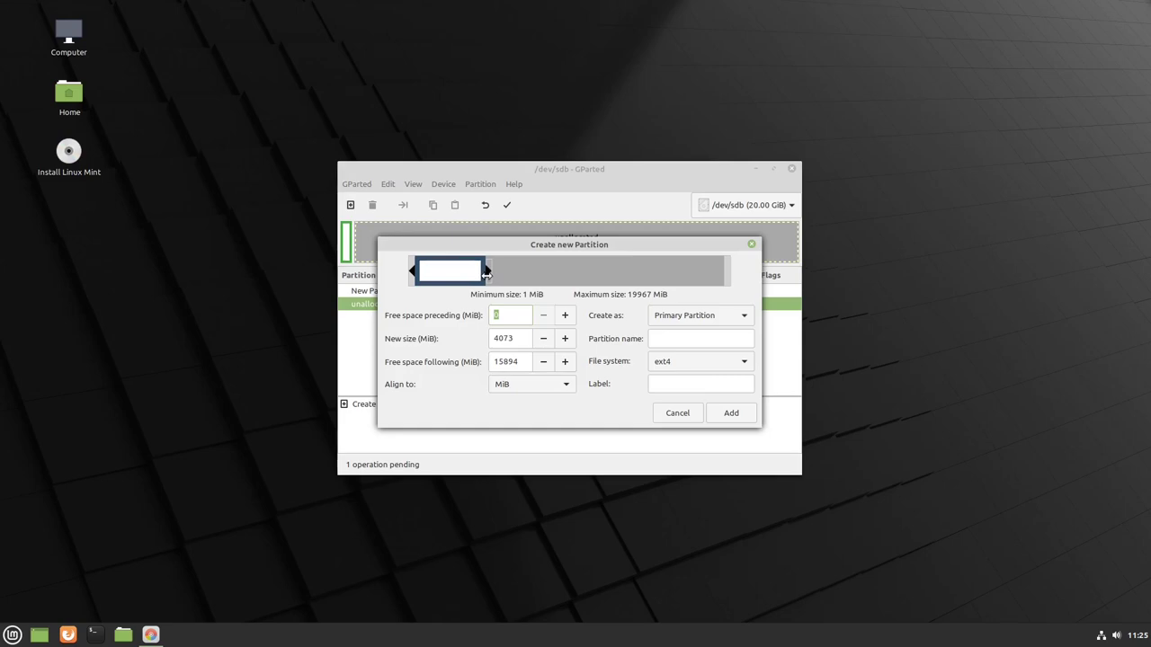
{"action": "left_click", "coordinate": [543, 339]}
{"action": "left_click", "coordinate": [543, 339]}
{"action": "left_click", "coordinate": [543, 339]}
{"action": "left_click", "coordinate": [543, 339]}
{"action": "left_click", "coordinate": [544, 340]}
{"action": "left_click", "coordinate": [544, 340]}
{"action": "left_click", "coordinate": [544, 340]}
{"action": "left_click", "coordinate": [544, 340]}
{"action": "left_click", "coordinate": [544, 340]}
{"action": "left_click", "coordinate": [544, 340]}
{"action": "left_click", "coordinate": [544, 340]}
{"action": "left_click", "coordinate": [544, 340]}
{"action": "left_click", "coordinate": [544, 340]}
{"action": "left_click", "coordinate": [544, 340]}
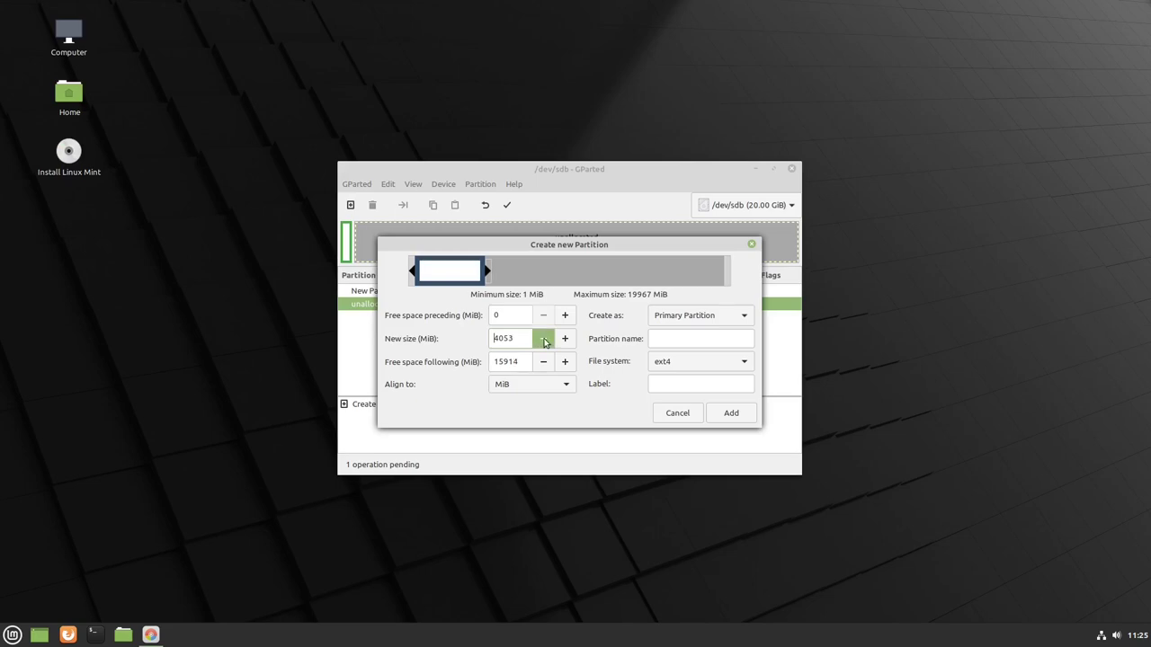
{"action": "left_click", "coordinate": [544, 340]}
{"action": "left_click", "coordinate": [544, 340]}
{"action": "left_click", "coordinate": [544, 340]}
{"action": "left_click", "coordinate": [544, 340]}
{"action": "left_click", "coordinate": [544, 340]}
{"action": "left_click", "coordinate": [544, 340]}
{"action": "left_click", "coordinate": [544, 340]}
{"action": "left_click", "coordinate": [544, 340]}
{"action": "left_click", "coordinate": [544, 340]}
{"action": "left_click", "coordinate": [544, 339]}
{"action": "left_click", "coordinate": [544, 340]}
{"action": "left_click", "coordinate": [544, 340]}
{"action": "left_click", "coordinate": [544, 340]}
{"action": "left_click", "coordinate": [544, 340]}
{"action": "left_click", "coordinate": [545, 340]}
{"action": "left_click", "coordinate": [544, 340]}
{"action": "left_click", "coordinate": [544, 340]}
{"action": "left_click", "coordinate": [545, 340]}
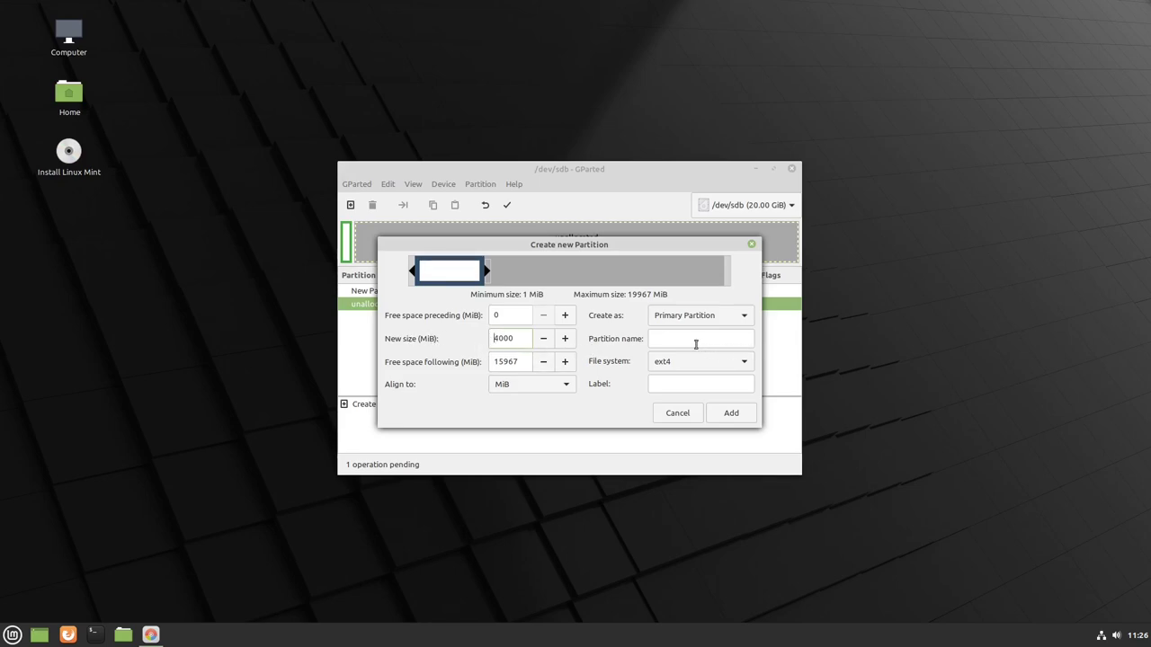
- Name and label the partition SWAP, format it linux-swap, and add it
{"action": "left_click", "coordinate": [685, 334]}
{"action": "type", "text": "SWAP"}
{"action": "left_click", "coordinate": [732, 366]}
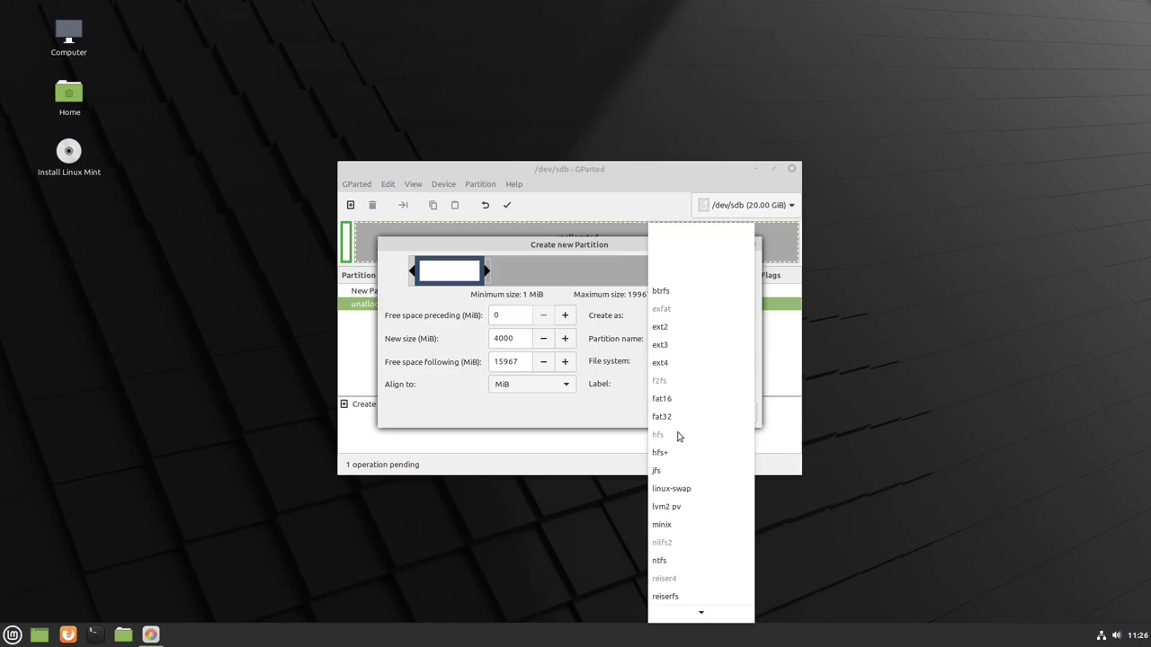
{"action": "left_click", "coordinate": [681, 488]}
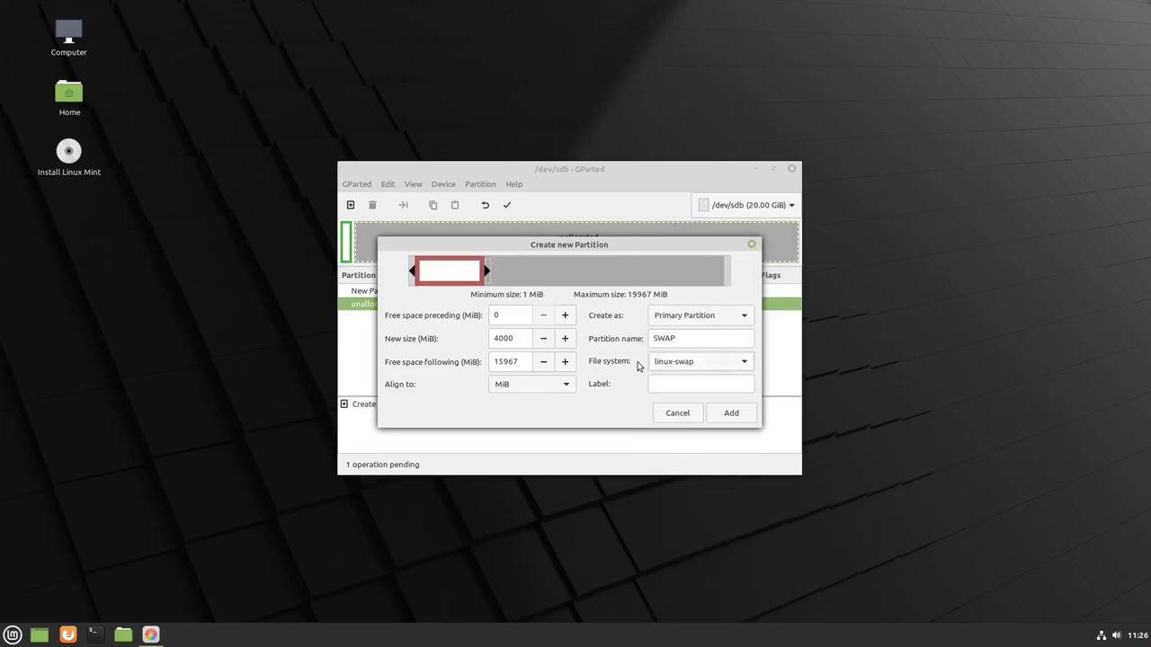
{"action": "left_click", "coordinate": [664, 387]}
{"action": "type", "text": "SWAP"}
{"action": "left_click", "coordinate": [732, 416]}
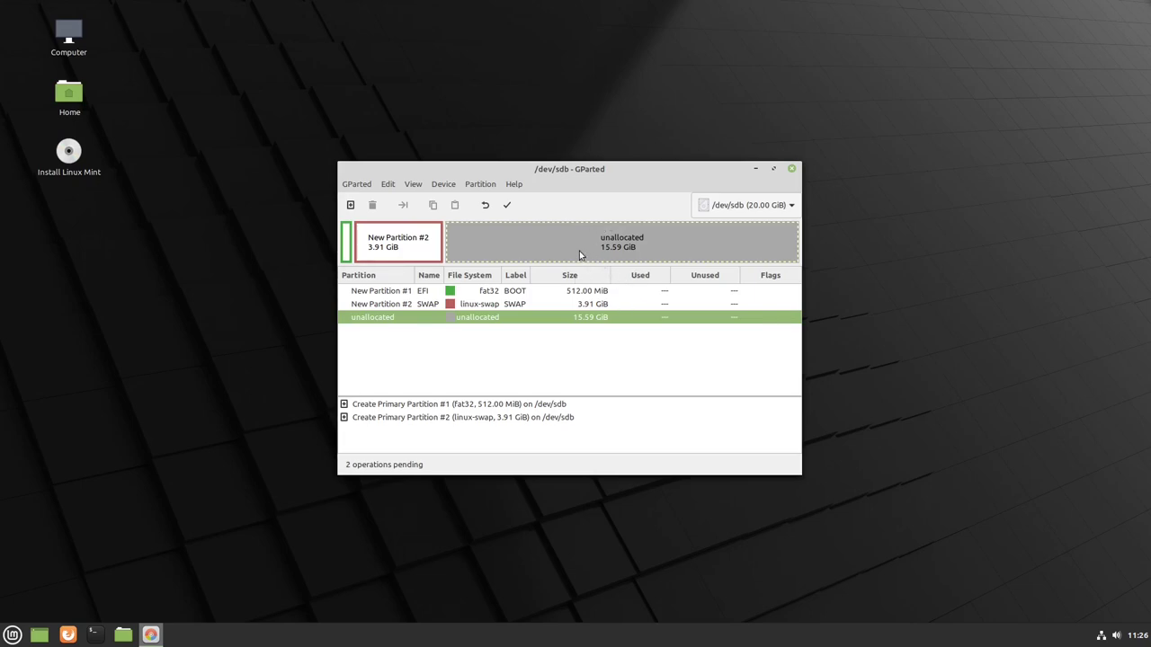
- Queue a roughly 10027 MiB ext4 partition named and labelled ROOT
{"action": "left_click", "coordinate": [351, 205]}
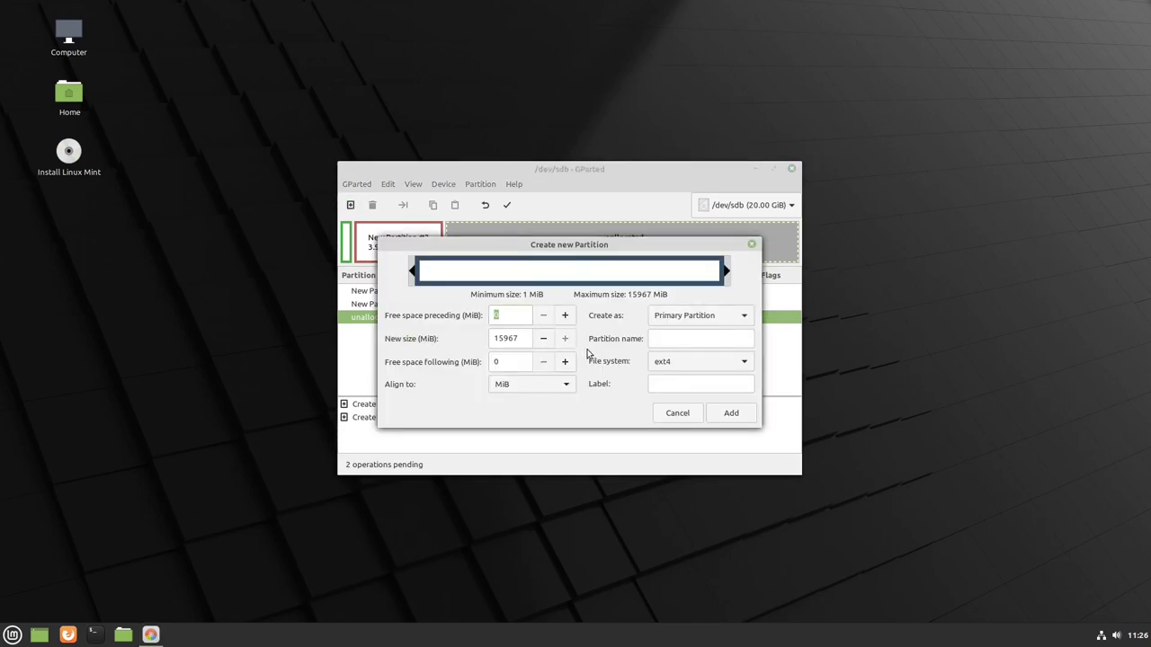
{"action": "left_click_drag", "start_coordinate": [596, 245], "coordinate": [627, 274]}
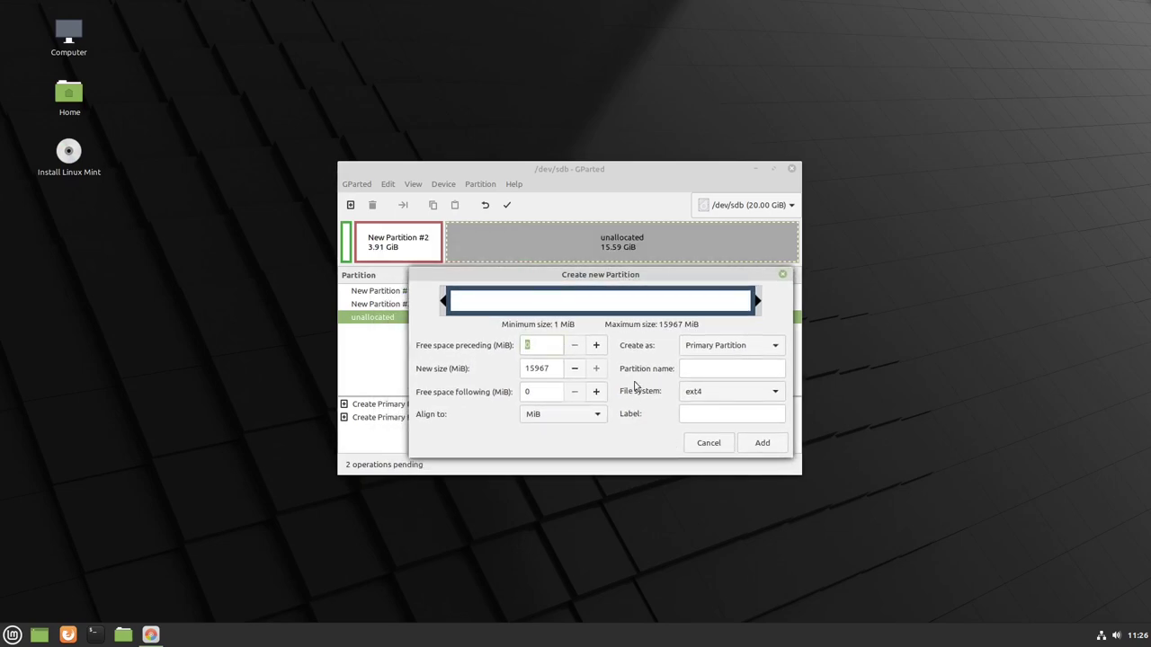
{"action": "left_click_drag", "start_coordinate": [758, 300], "coordinate": [604, 302]}
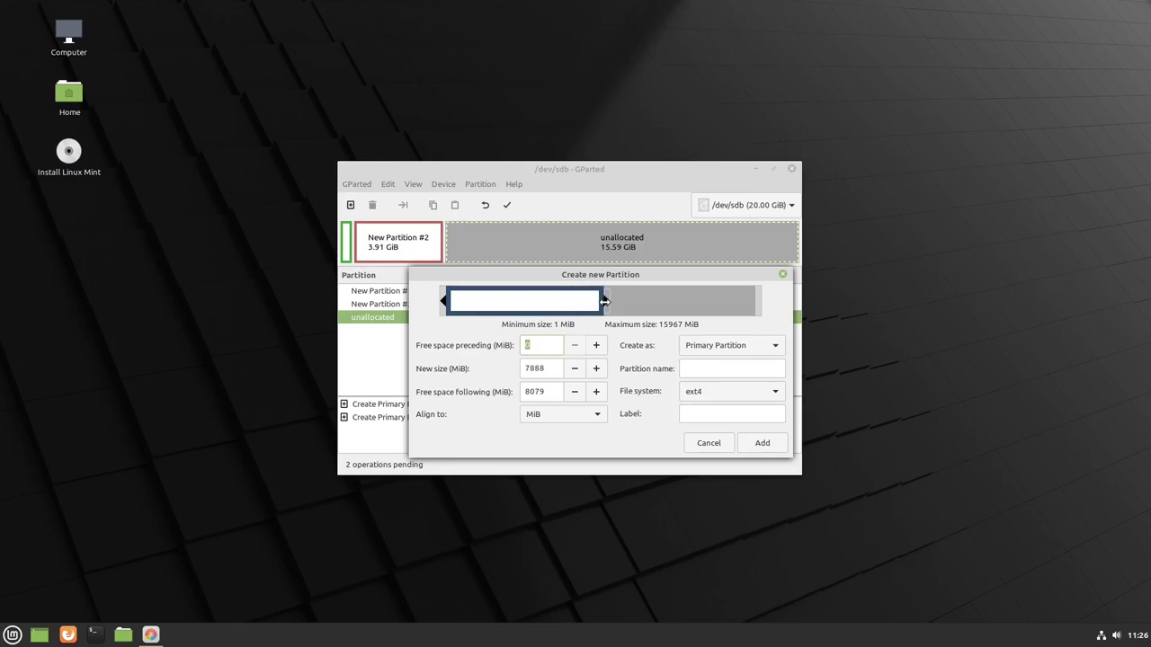
{"action": "left_click_drag", "start_coordinate": [605, 302], "coordinate": [644, 301]}
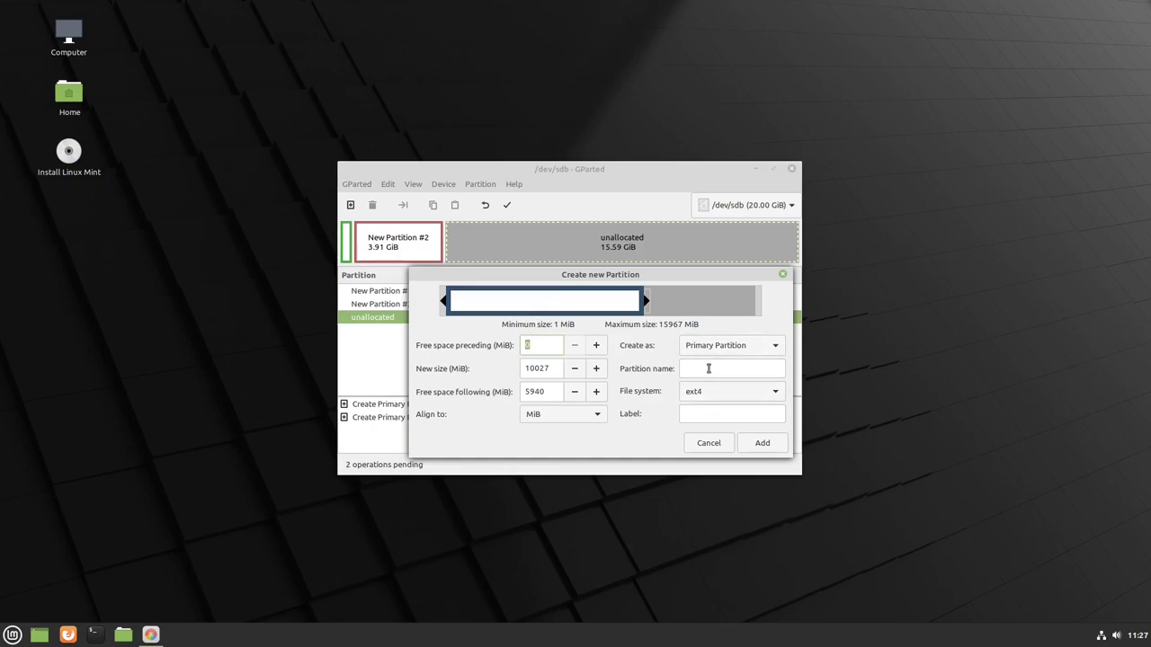
{"action": "type", "text": "ROOTROOT"}
{"action": "left_click", "coordinate": [745, 393]}
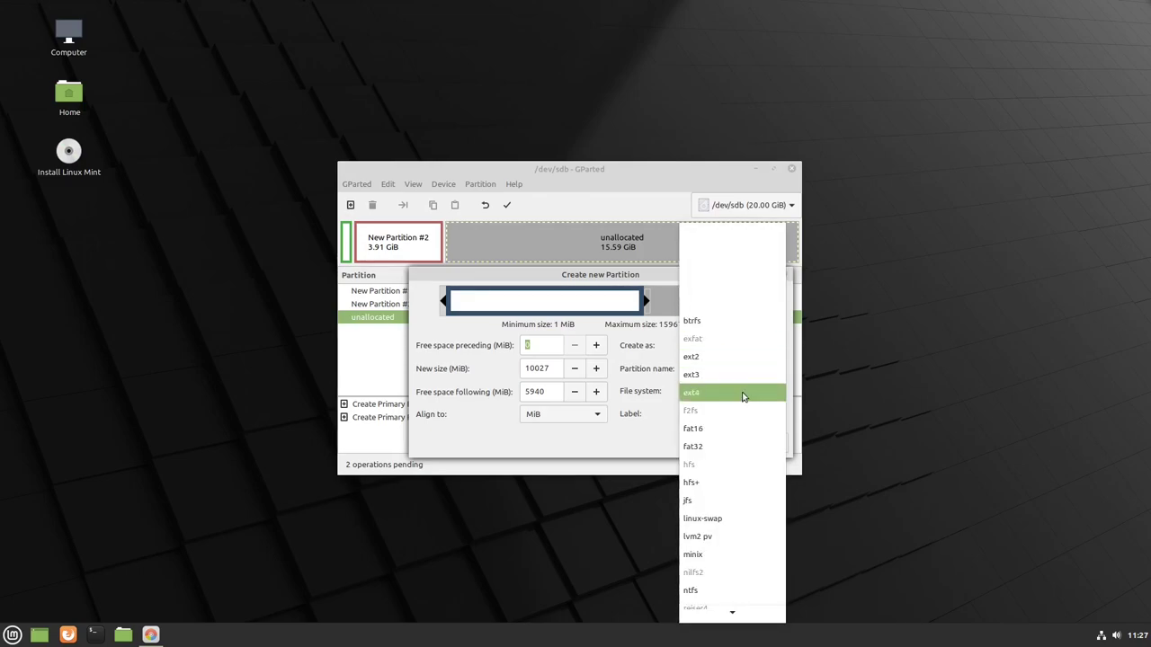
{"action": "scroll", "coordinate": [704, 540], "scroll_direction": "down", "scroll_amount": 3}
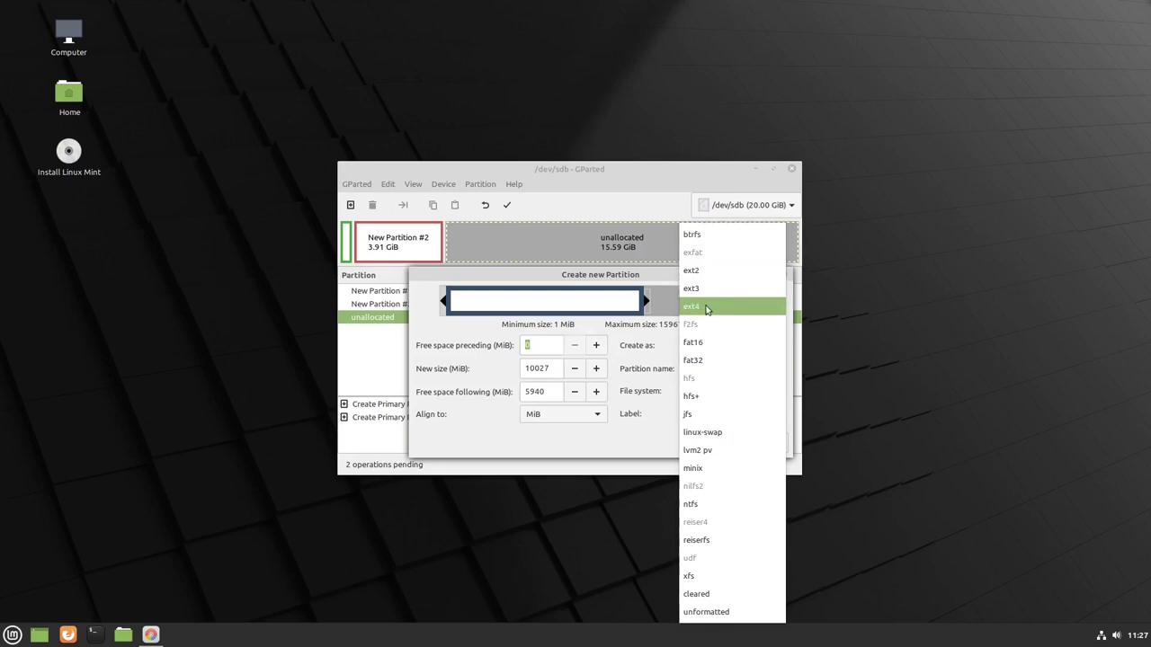
{"action": "left_click", "coordinate": [707, 310]}
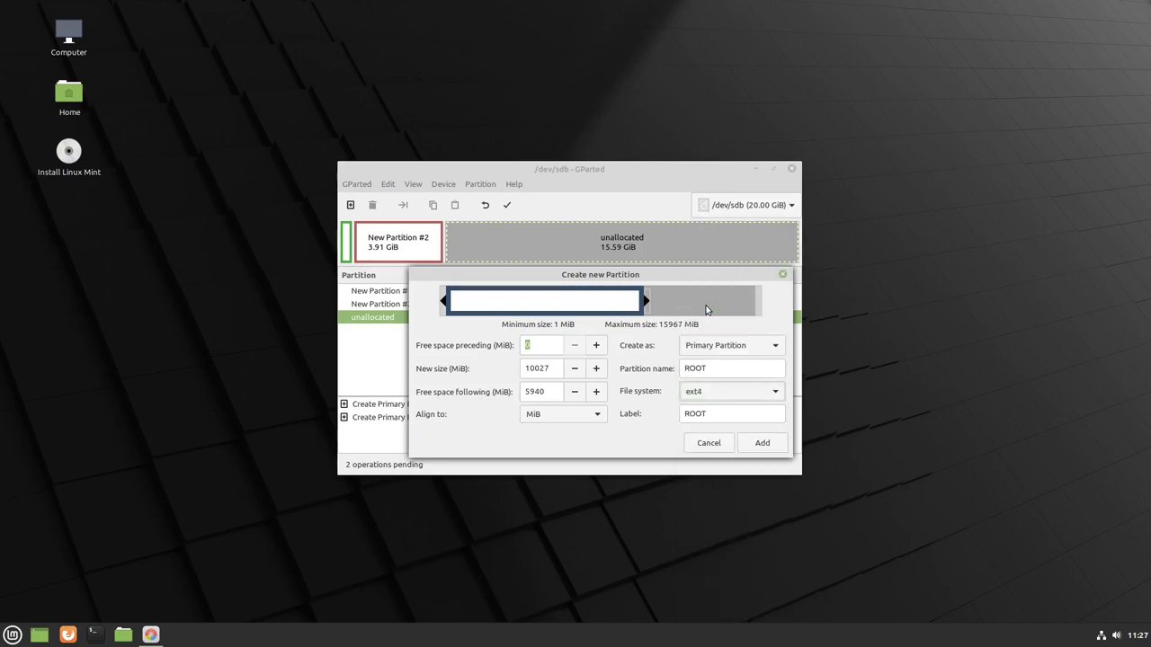
{"action": "left_click", "coordinate": [761, 442]}
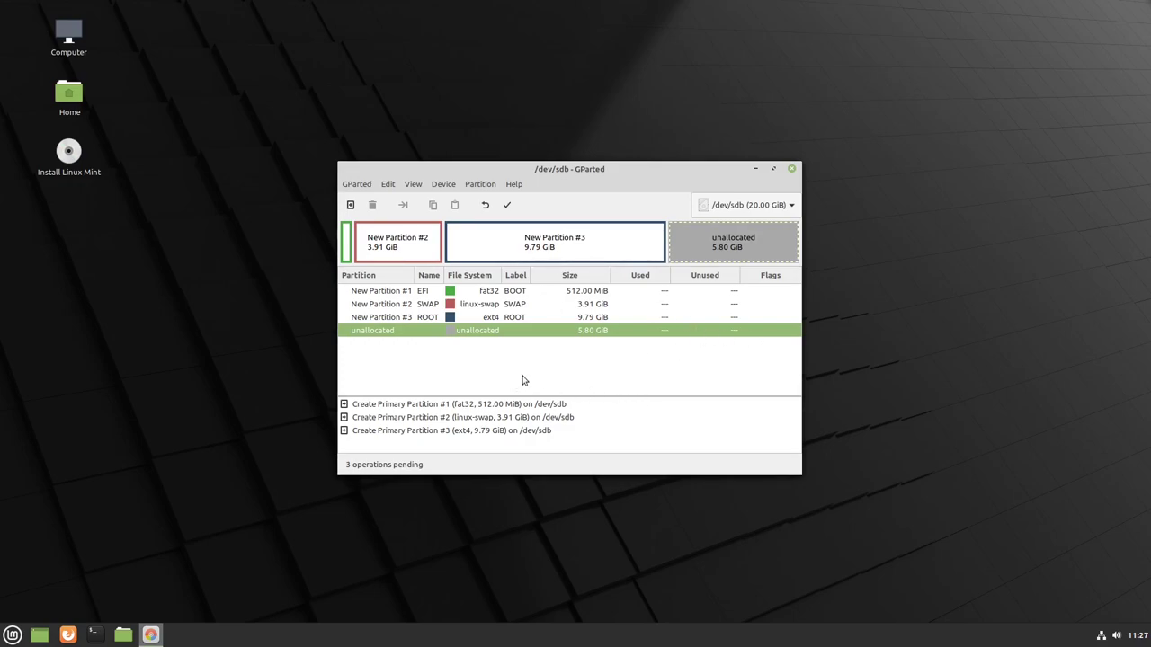
- Queue a 5940 MiB ext4 partition named and labelled HOME in the leftover space
{"action": "left_click", "coordinate": [351, 206]}
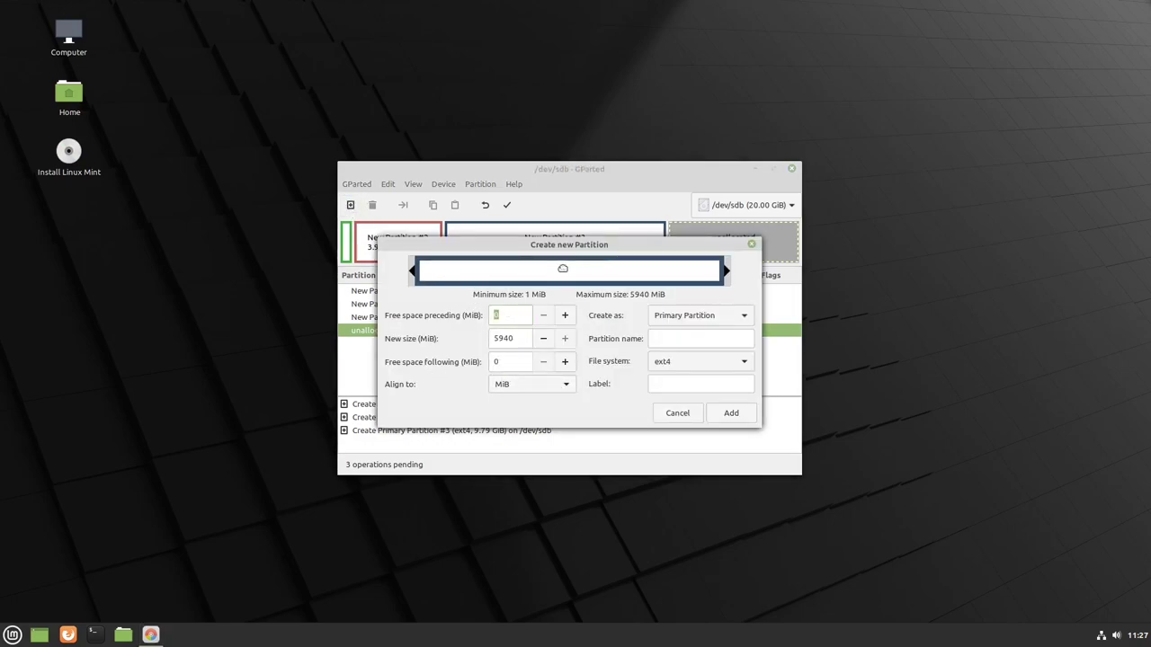
{"action": "left_click", "coordinate": [692, 339]}
{"action": "type", "text": "HOME"}
{"action": "key", "text": "Tab"}
{"action": "key", "text": "Tab"}
{"action": "type", "text": "HOME"}
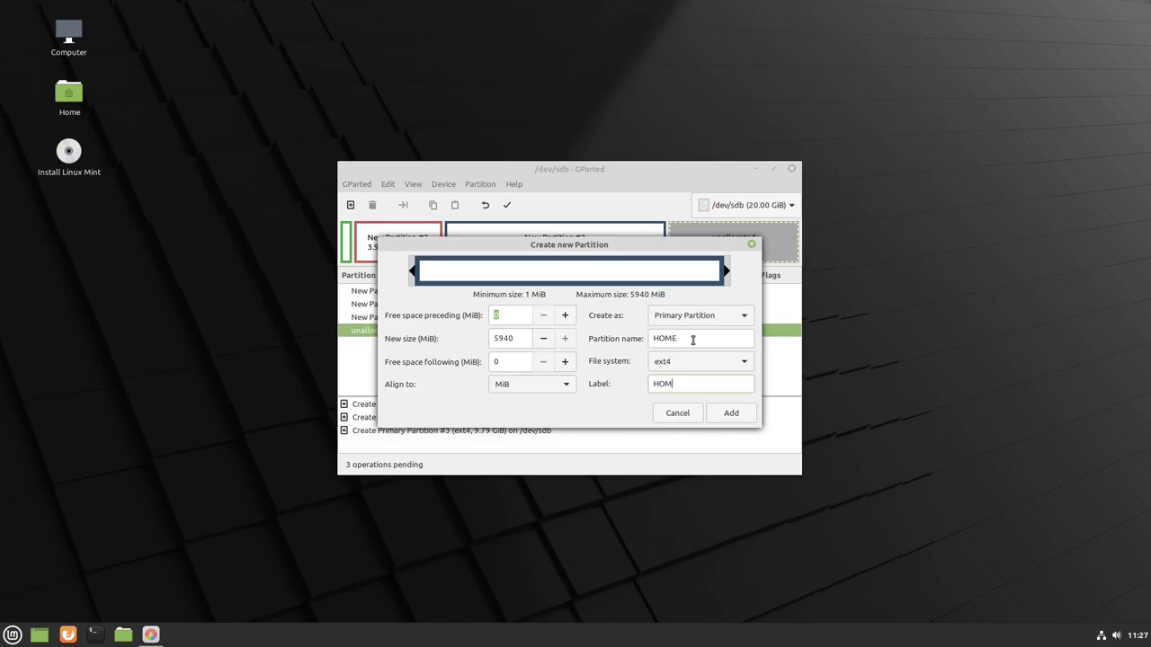
{"action": "left_click", "coordinate": [731, 413]}
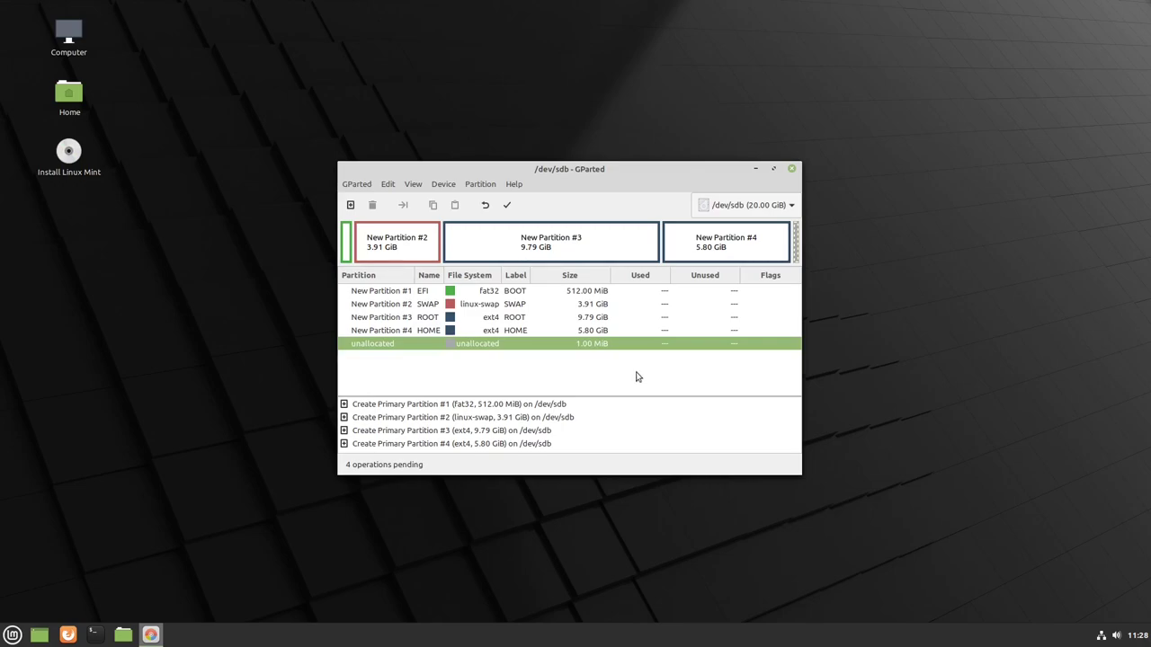
{"action": "right_click", "coordinate": [515, 330]}
{"action": "left_click", "coordinate": [479, 390]}
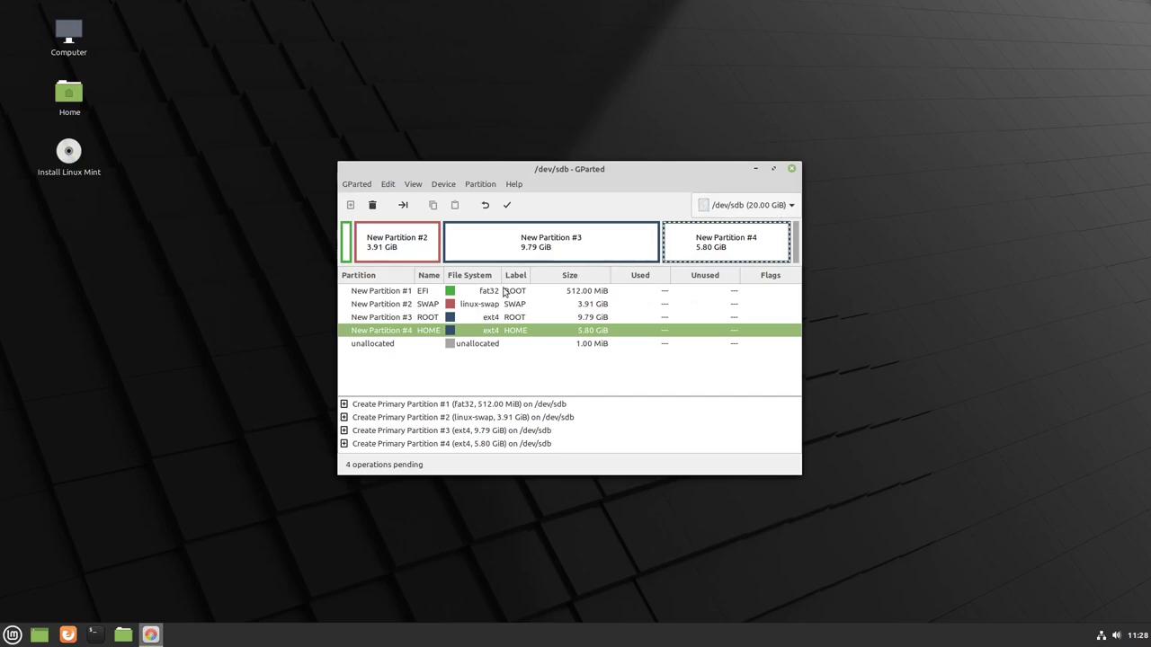
- Apply the four pending partition operations to /dev/sdb and close GParted
{"action": "left_click", "coordinate": [508, 206]}
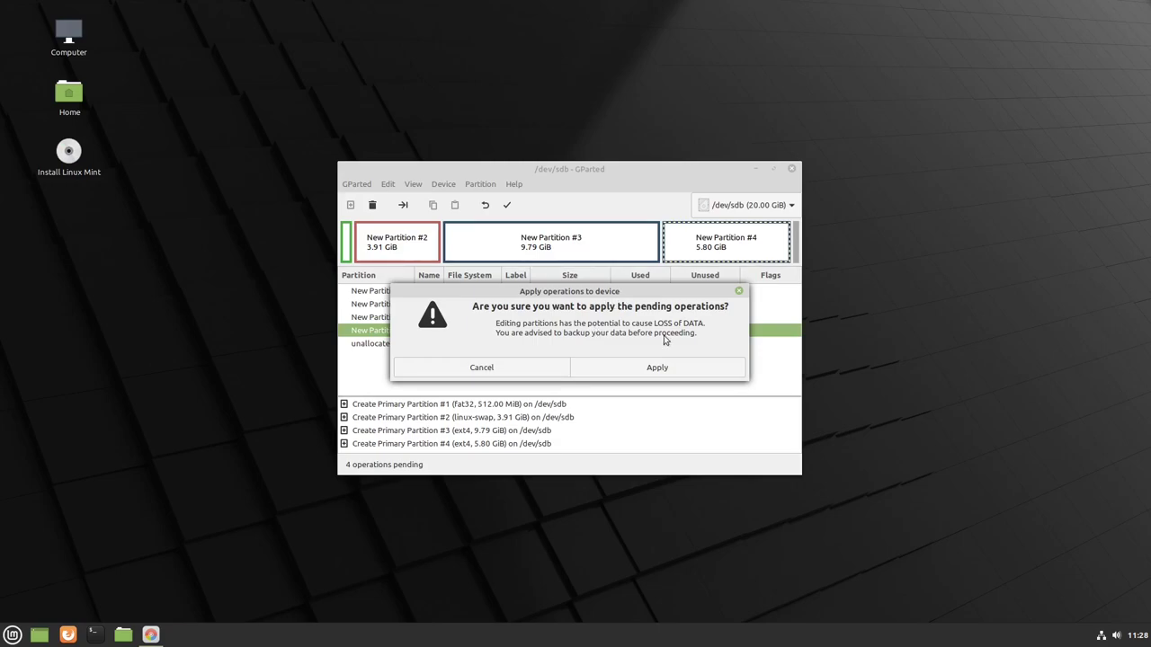
{"action": "left_click", "coordinate": [657, 371]}
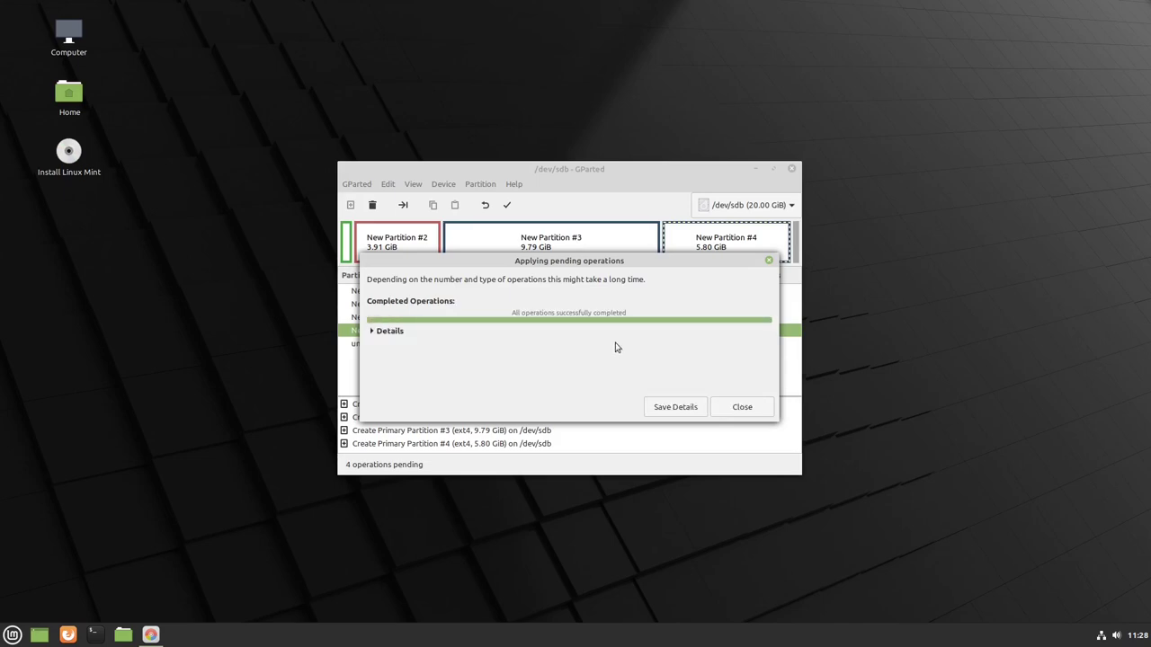
{"action": "left_click", "coordinate": [739, 408]}
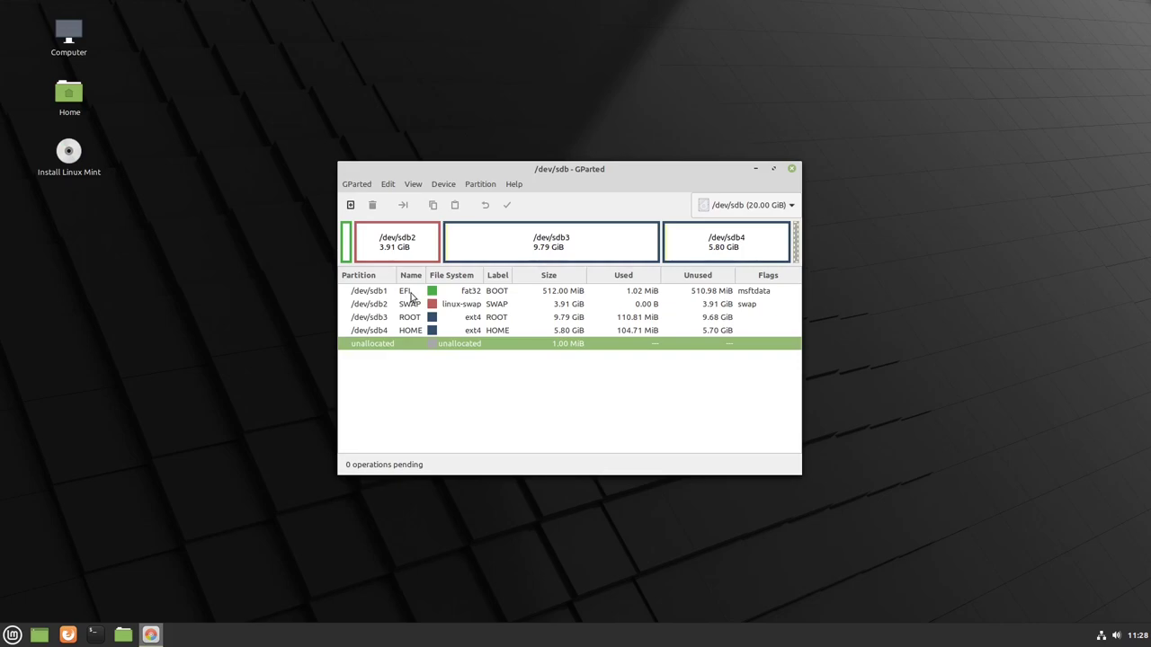
{"action": "left_click", "coordinate": [754, 291]}
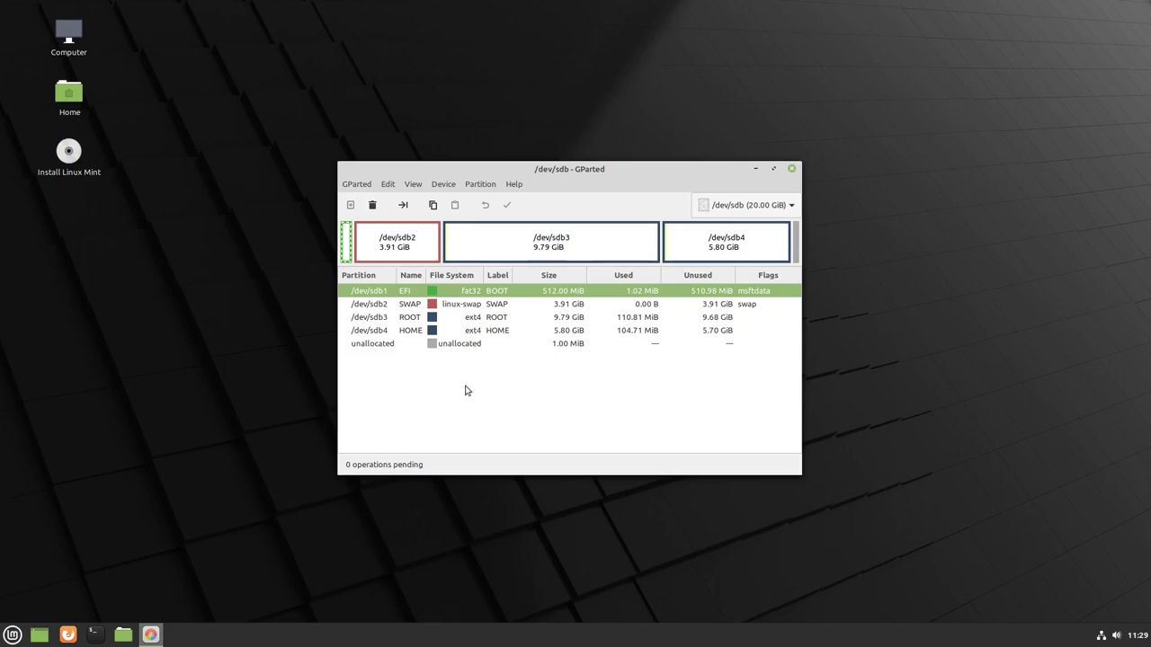
{"action": "left_click", "coordinate": [791, 170]}
- Launch the installer, keep German language and keyboard, skip codecs, and choose 'Etwas Anderes'
{"action": "double_click", "coordinate": [68, 153]}
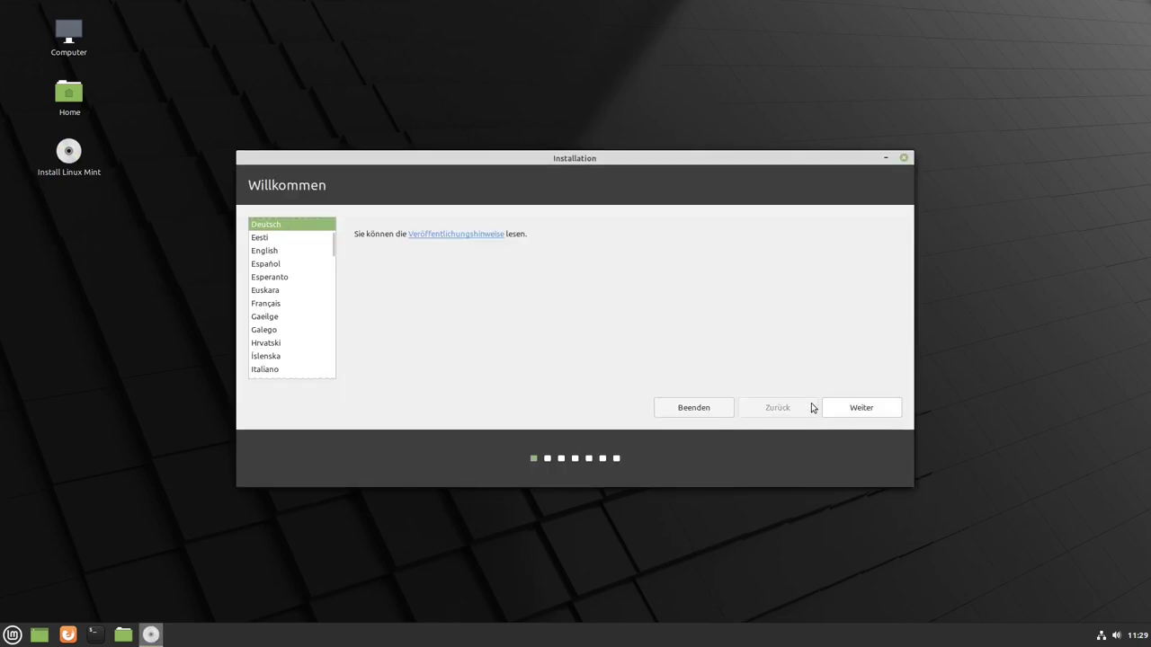
{"action": "left_click", "coordinate": [860, 407]}
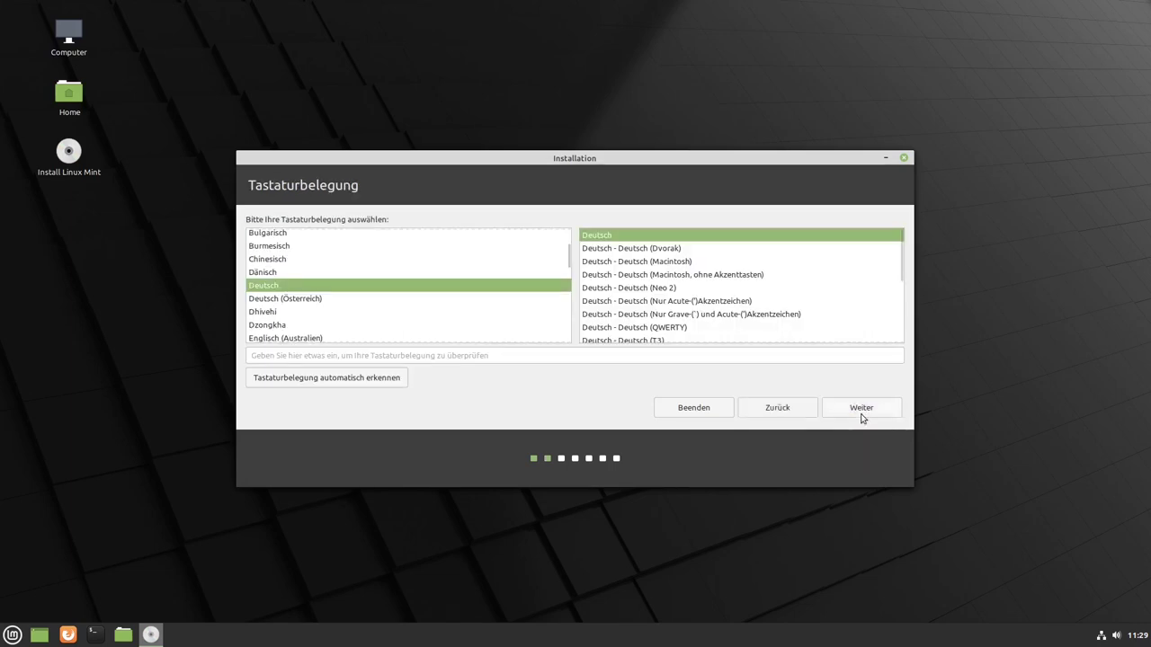
{"action": "left_click", "coordinate": [861, 415]}
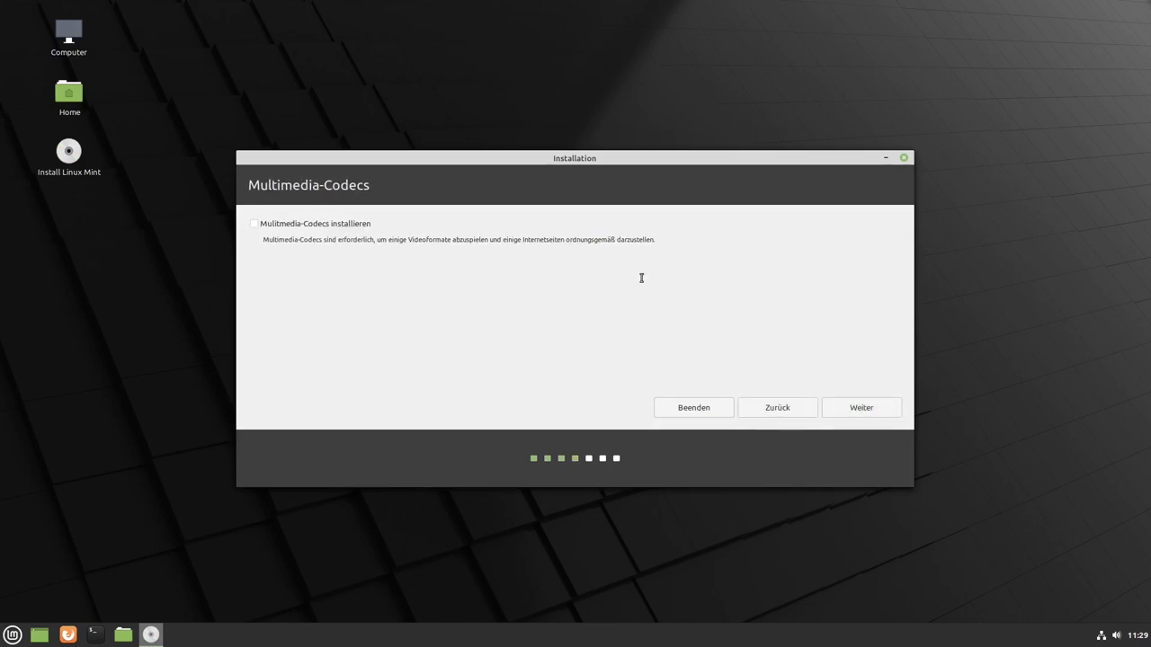
{"action": "left_click", "coordinate": [861, 408]}
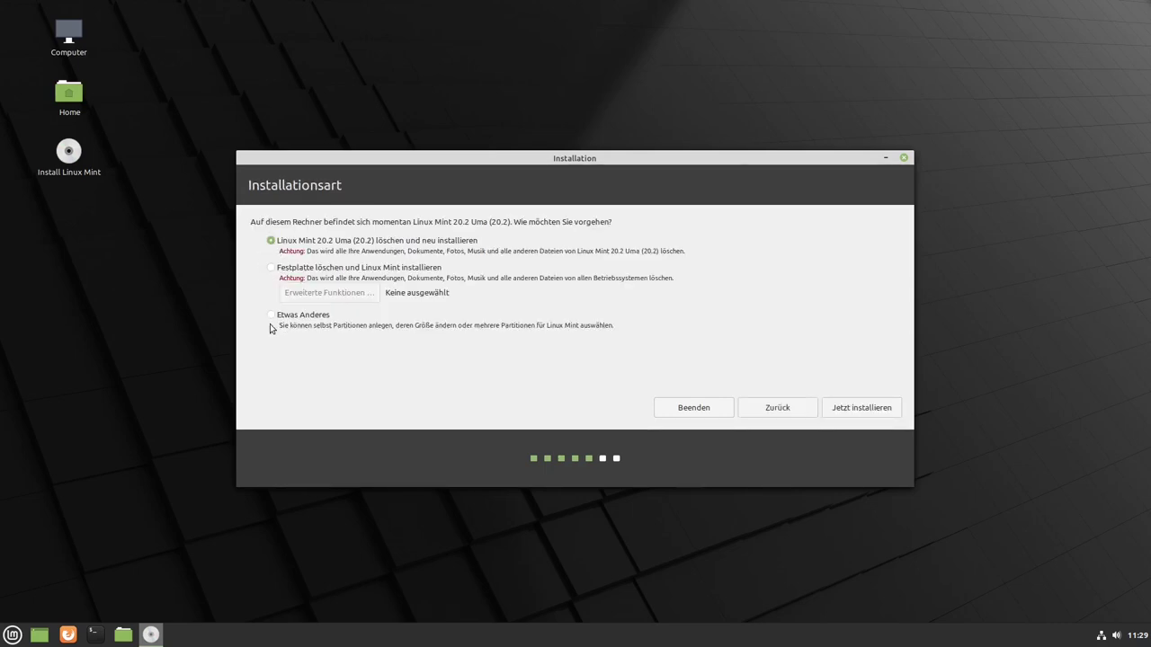
{"action": "left_click", "coordinate": [271, 319]}
{"action": "left_click", "coordinate": [859, 411]}
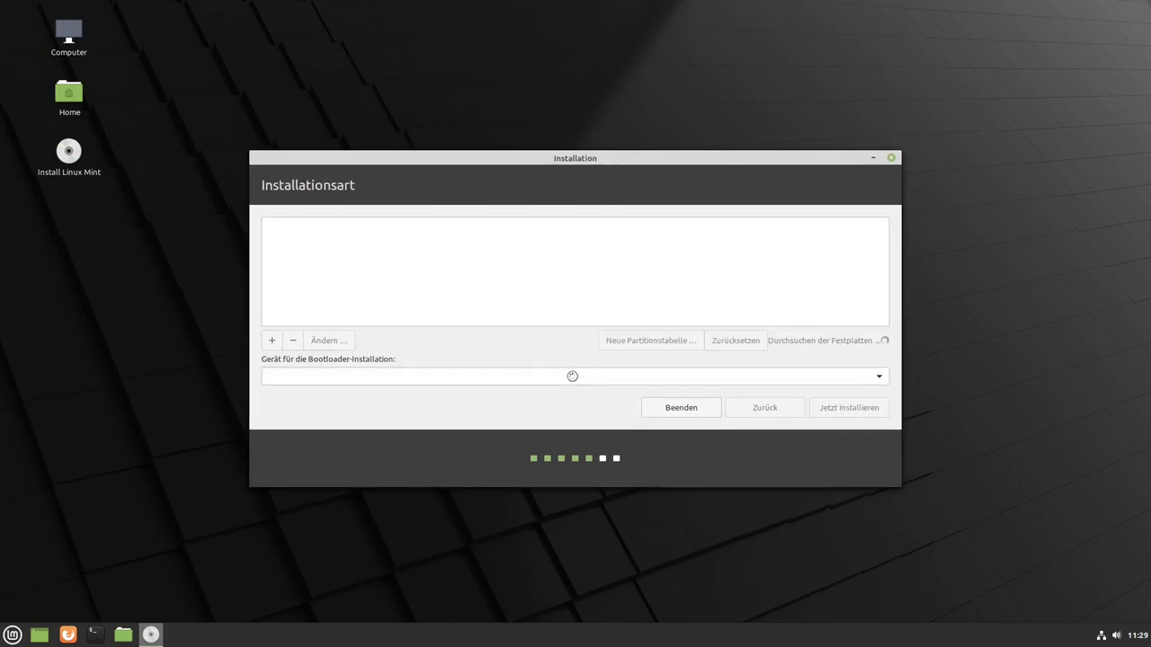
- Set the bootloader installation device to /dev/sdb1
{"action": "left_click", "coordinate": [455, 382]}
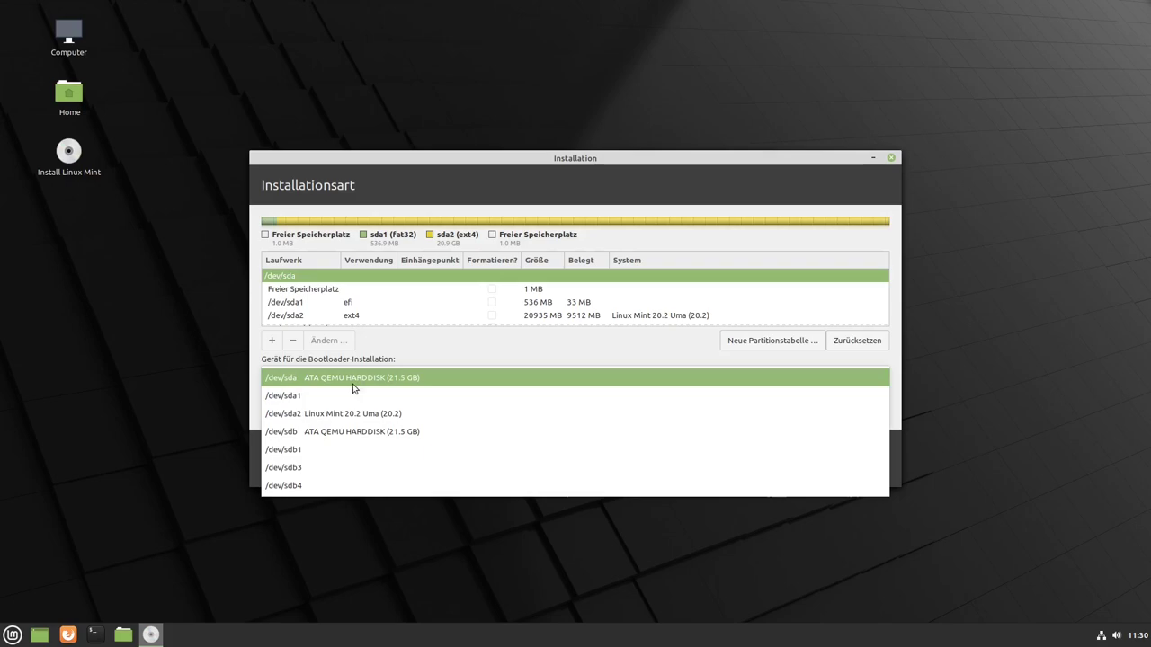
{"action": "left_click", "coordinate": [340, 437]}
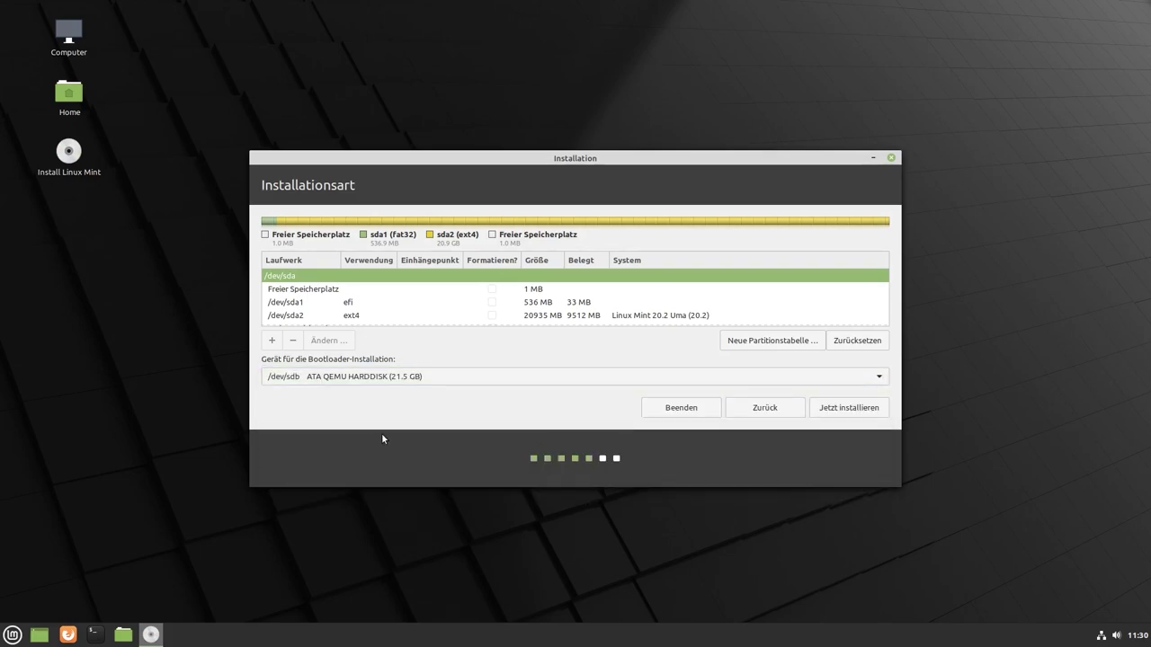
{"action": "scroll", "coordinate": [385, 382], "scroll_direction": "down", "scroll_amount": 4}
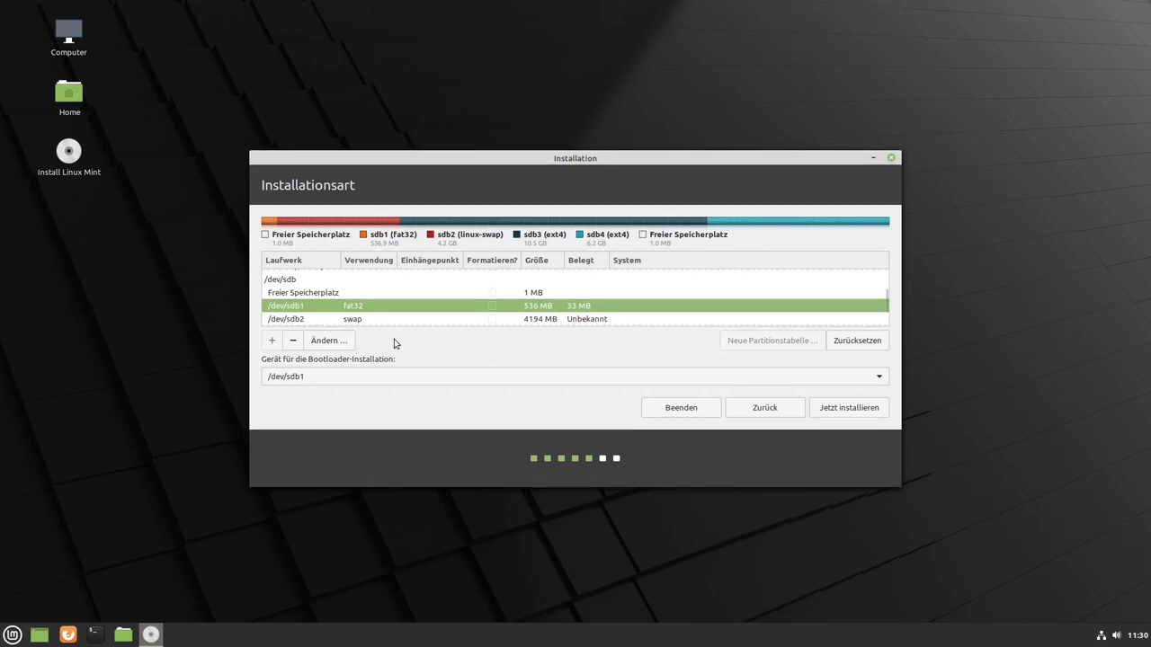
{"action": "scroll", "coordinate": [531, 296], "scroll_direction": "down", "scroll_amount": 1}
- Set /dev/sdb1 to be used as EFI-System-Partition
{"action": "right_click", "coordinate": [534, 298]}
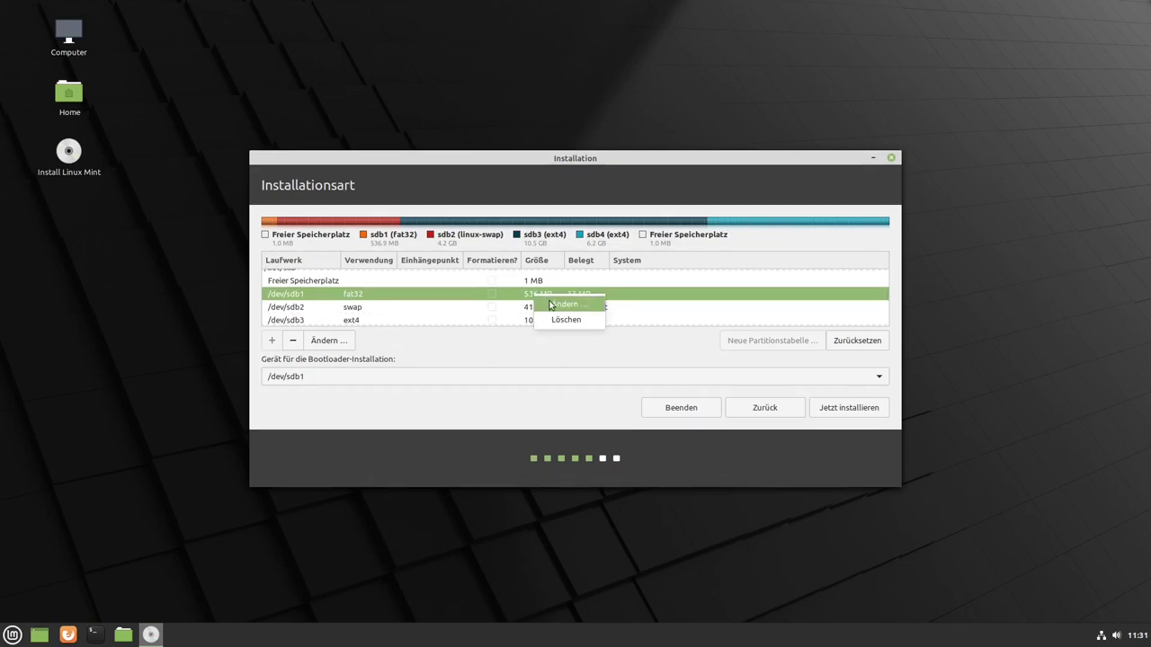
{"action": "left_click", "coordinate": [555, 306]}
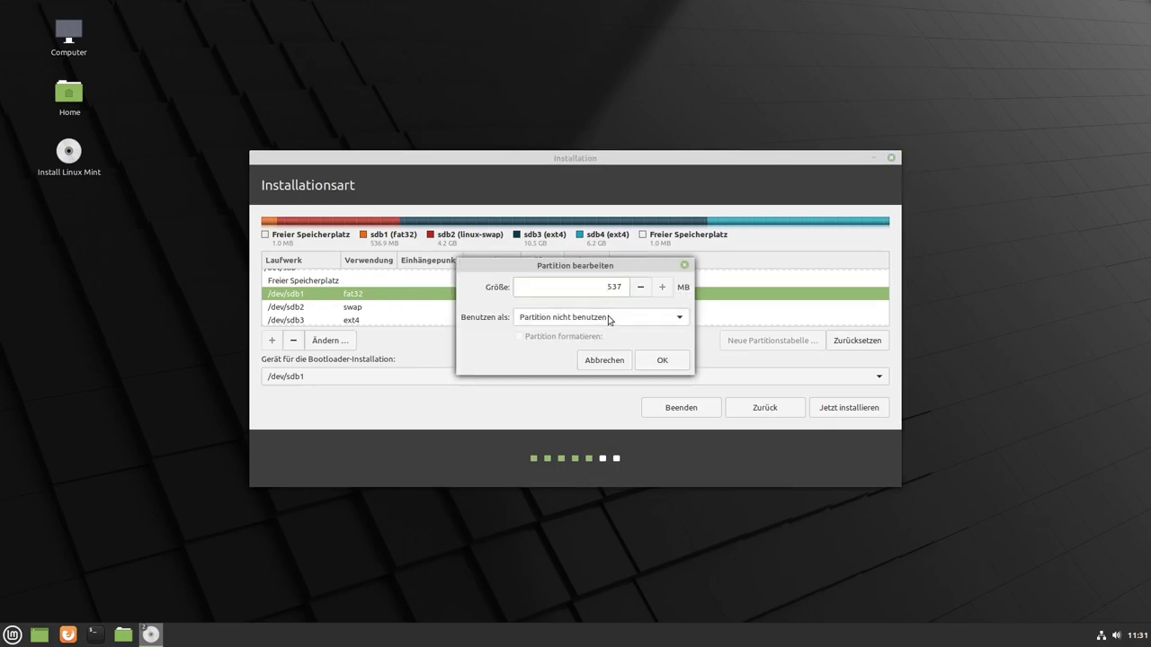
{"action": "left_click", "coordinate": [608, 319]}
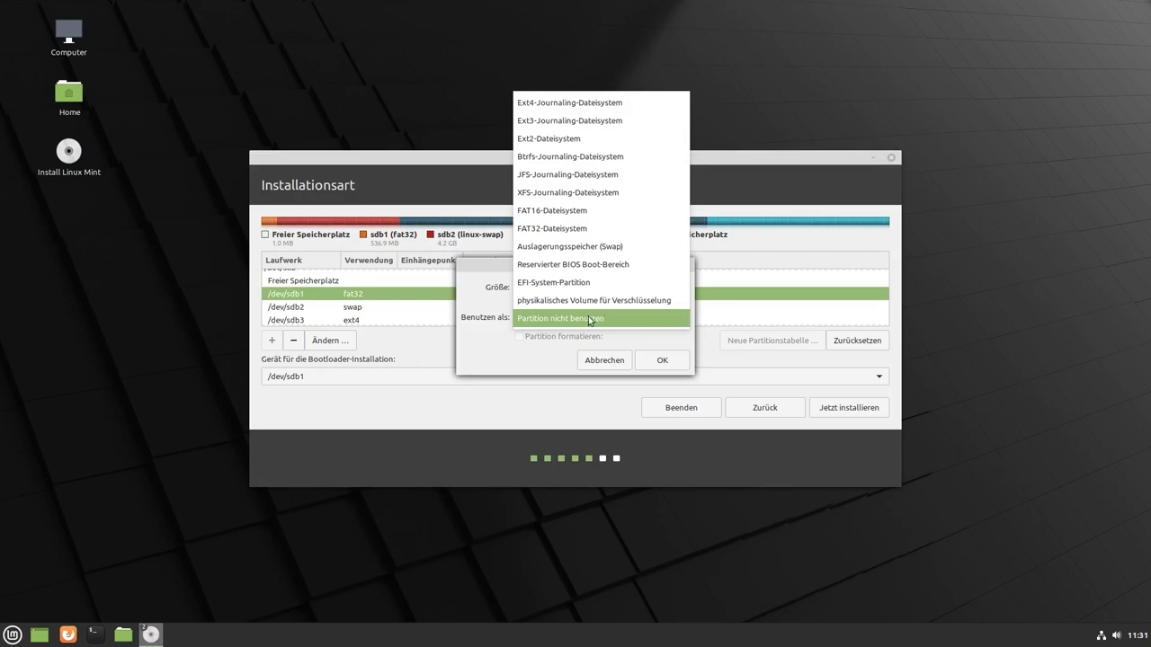
{"action": "left_click", "coordinate": [552, 286]}
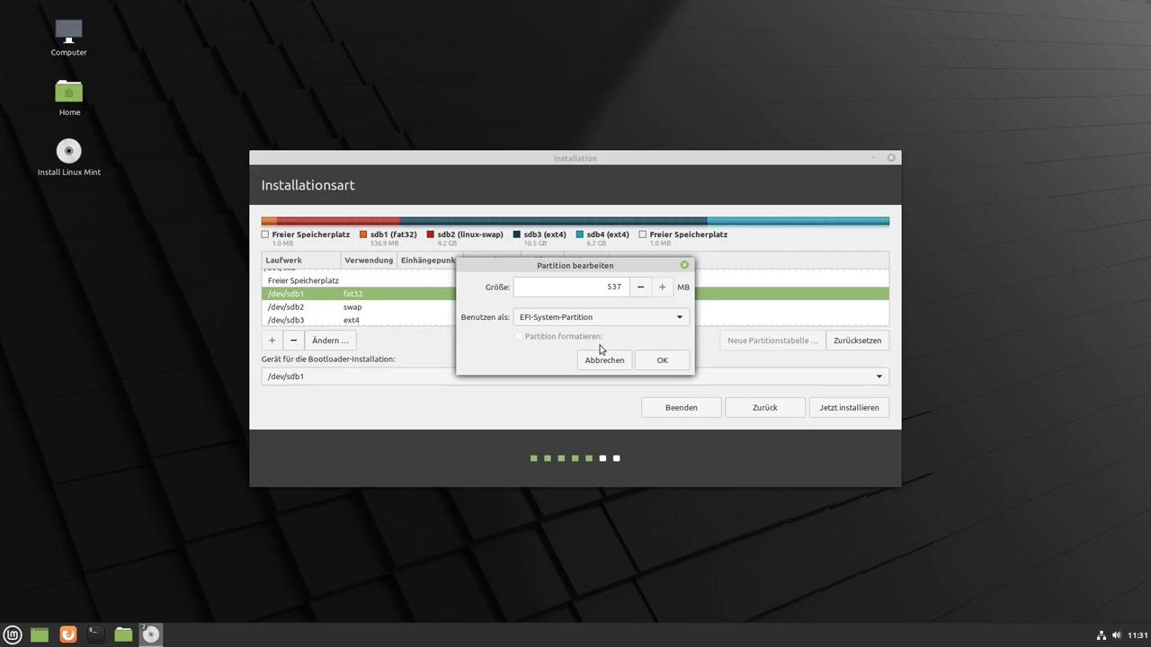
{"action": "left_click", "coordinate": [659, 361]}
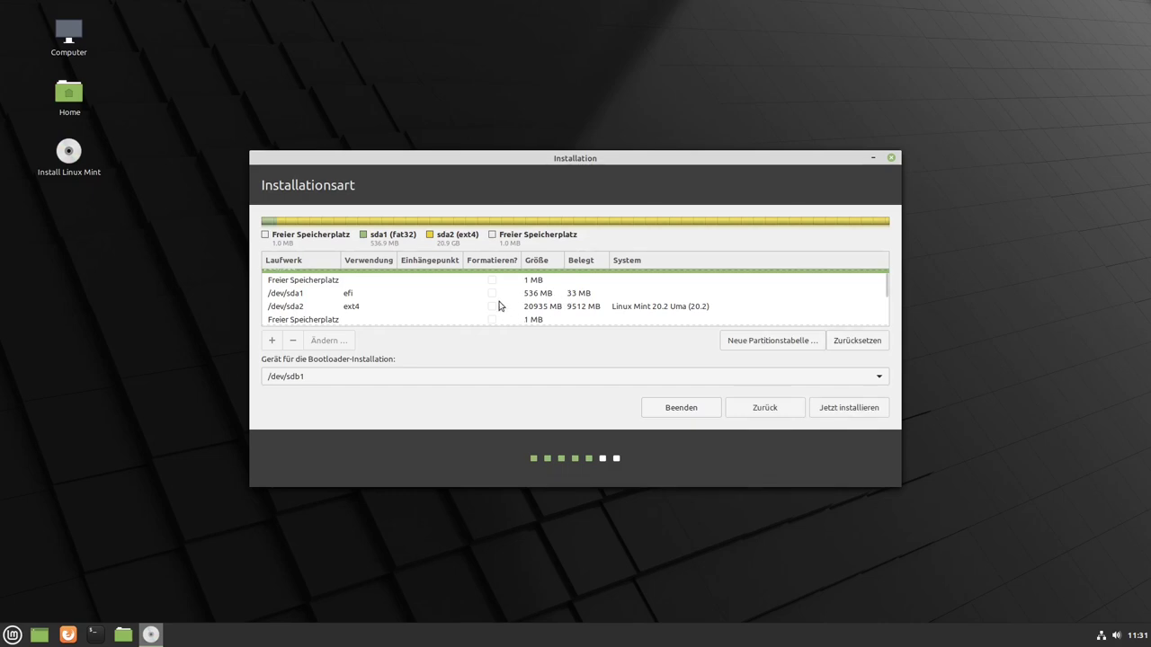
- Confirm /dev/sdb2 is used as swap
{"action": "scroll", "coordinate": [500, 306], "scroll_direction": "down", "scroll_amount": 2}
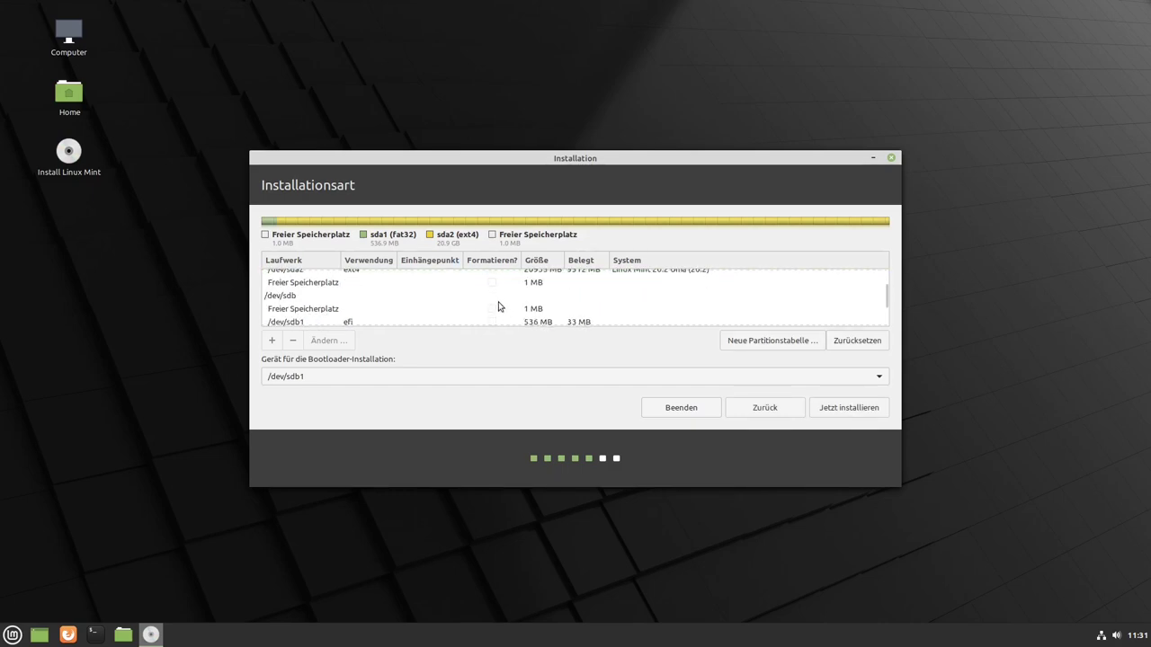
{"action": "scroll", "coordinate": [503, 304], "scroll_direction": "down", "scroll_amount": 1}
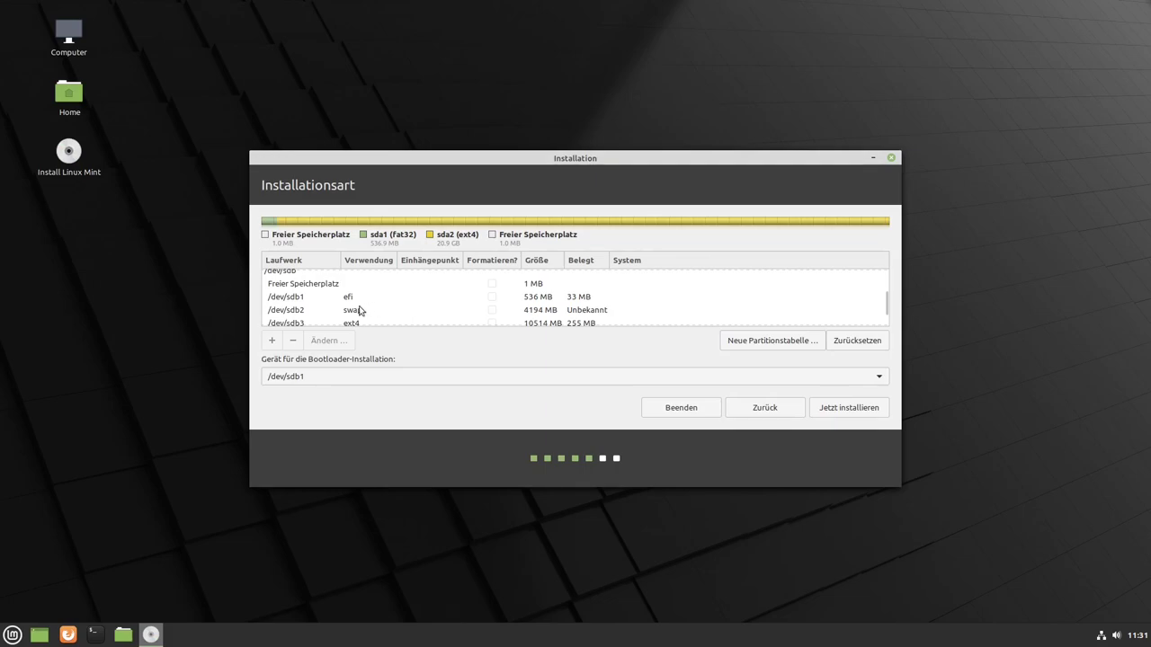
{"action": "left_click", "coordinate": [541, 310]}
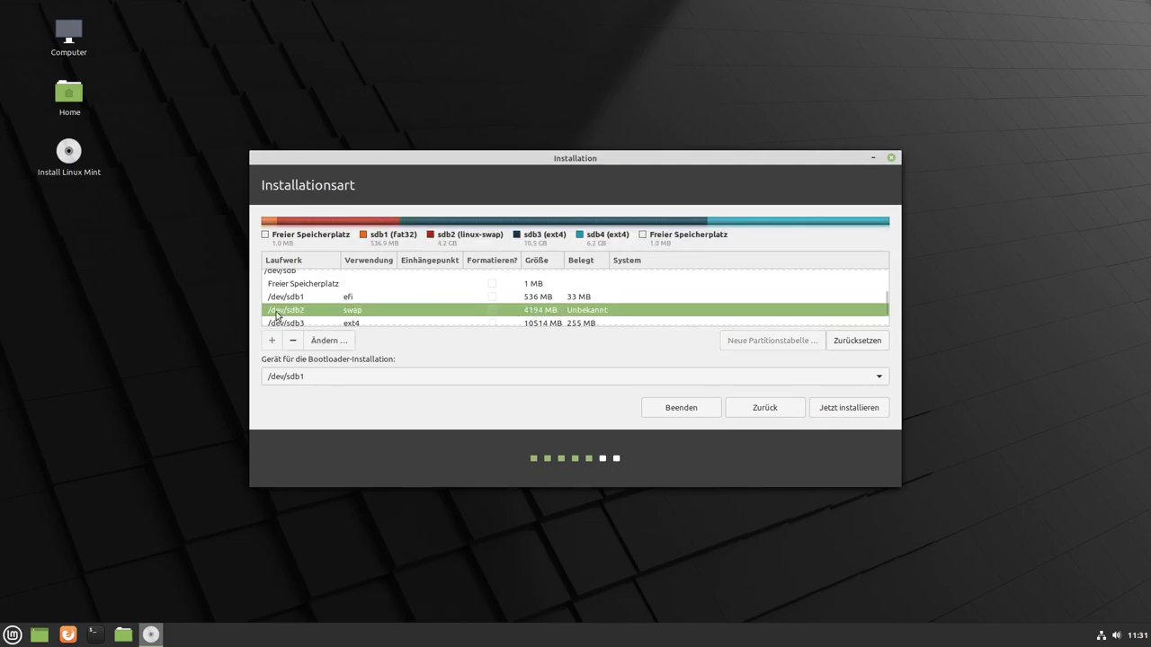
{"action": "right_click", "coordinate": [552, 317]}
{"action": "left_click", "coordinate": [572, 321]}
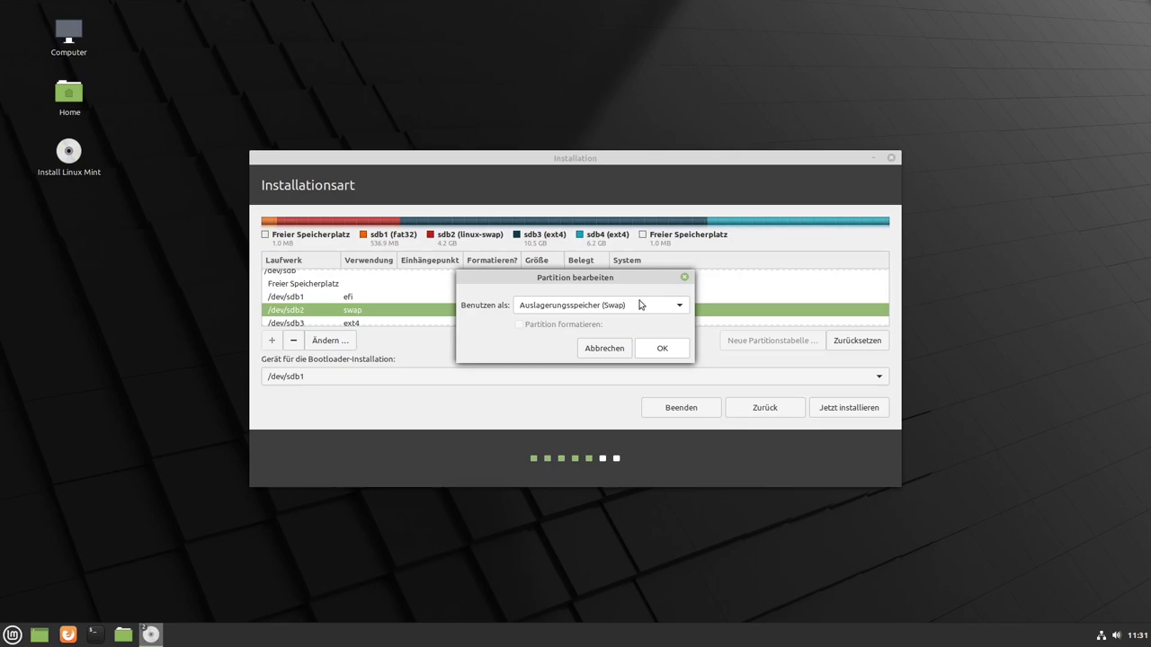
{"action": "left_click", "coordinate": [660, 350]}
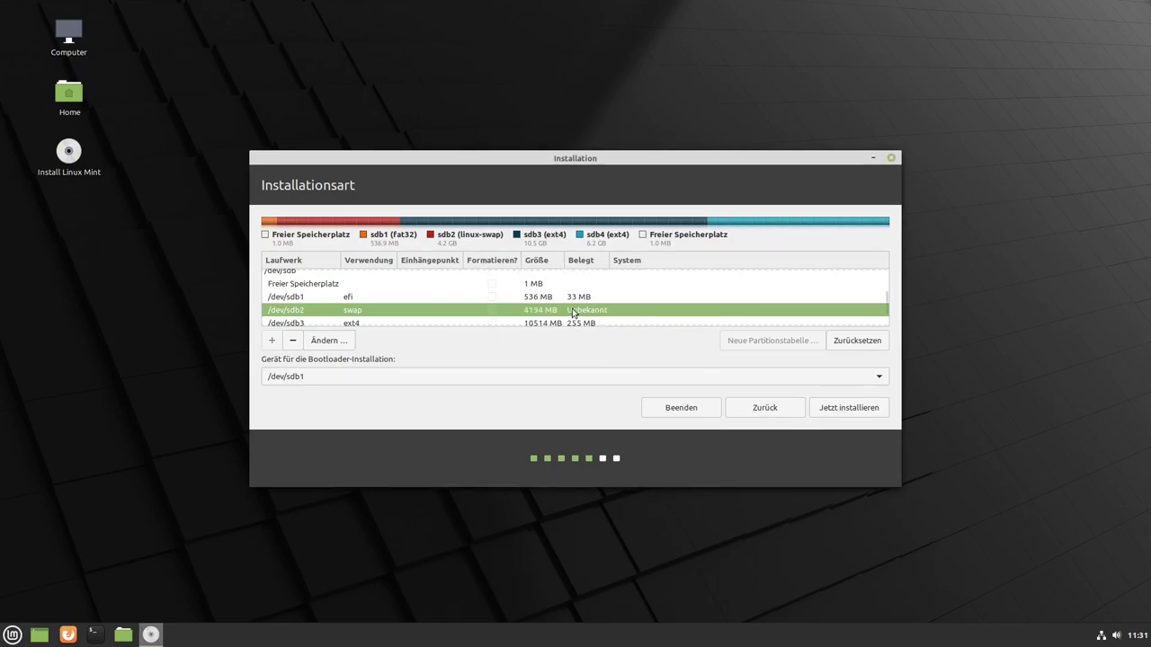
- Set /dev/sdb3 to Ext4-Journaling-Dateisystem mounted at /
{"action": "scroll", "coordinate": [572, 312], "scroll_direction": "down", "scroll_amount": 2}
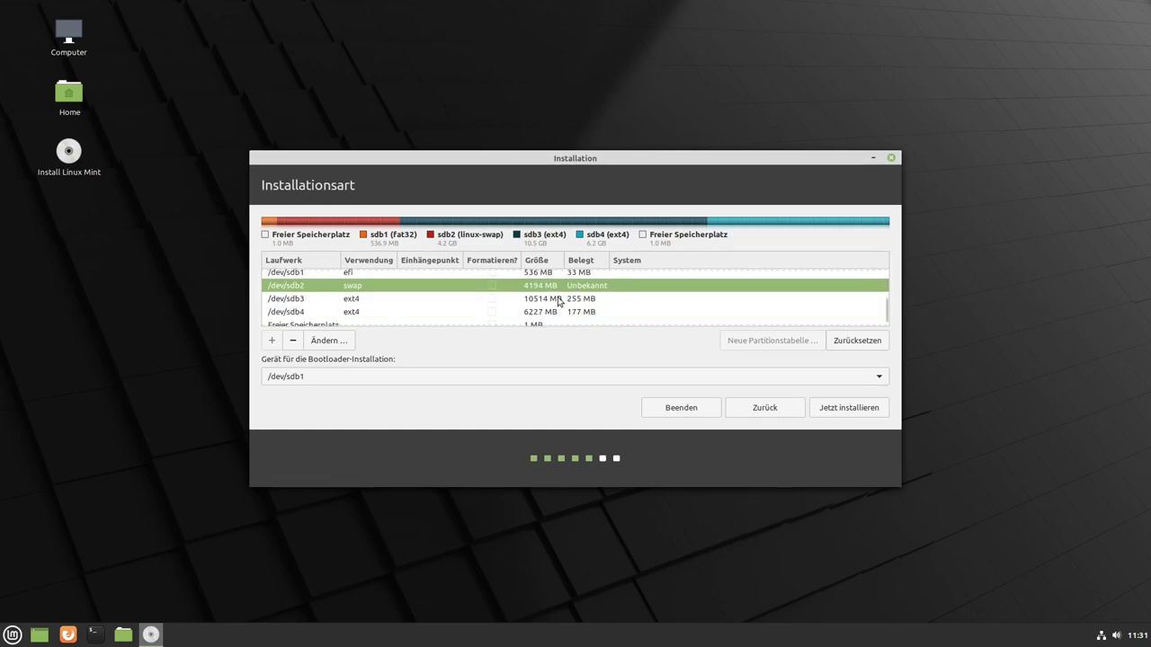
{"action": "left_click", "coordinate": [542, 299]}
{"action": "right_click", "coordinate": [539, 302]}
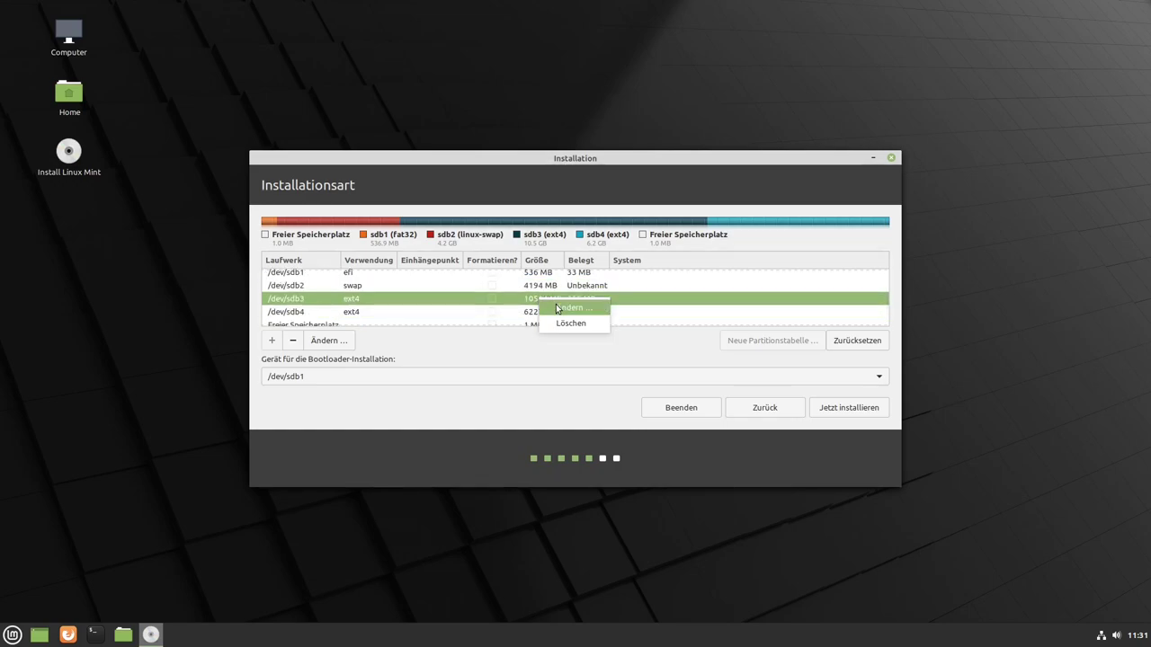
{"action": "left_click", "coordinate": [552, 308]}
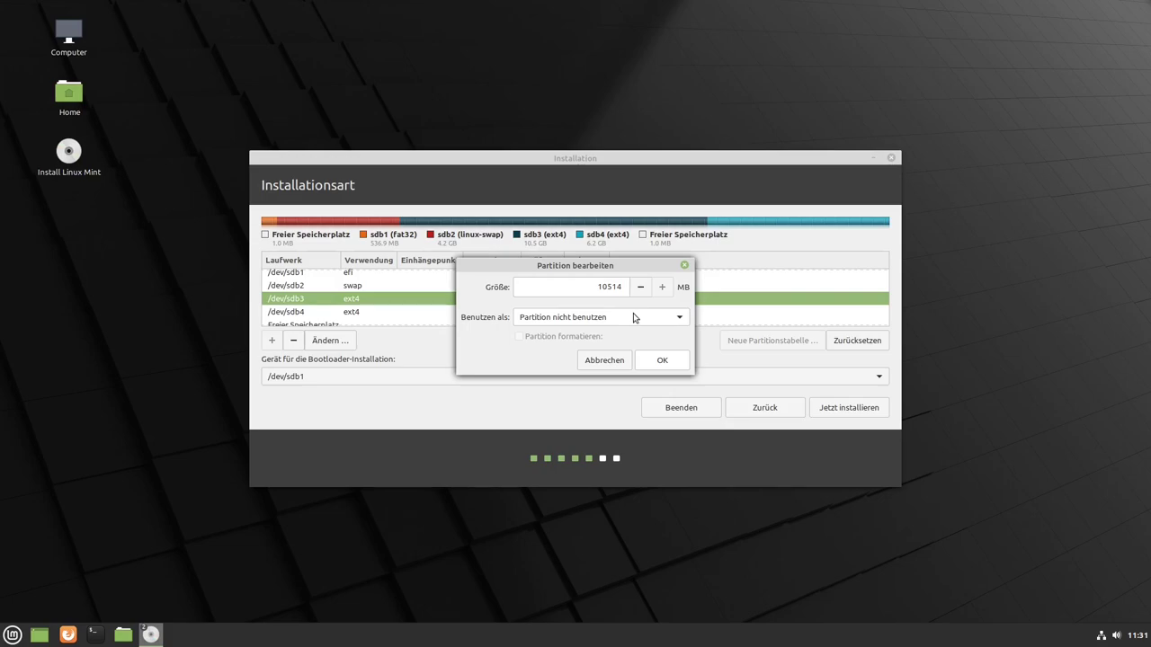
{"action": "left_click", "coordinate": [633, 316]}
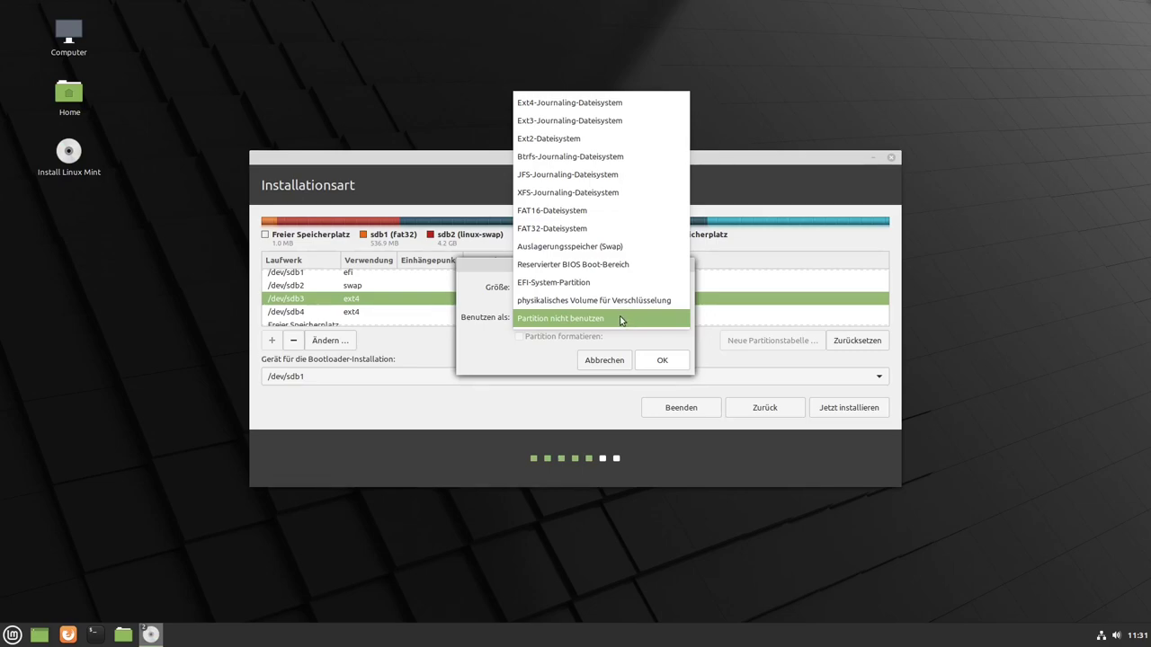
{"action": "left_click", "coordinate": [569, 105]}
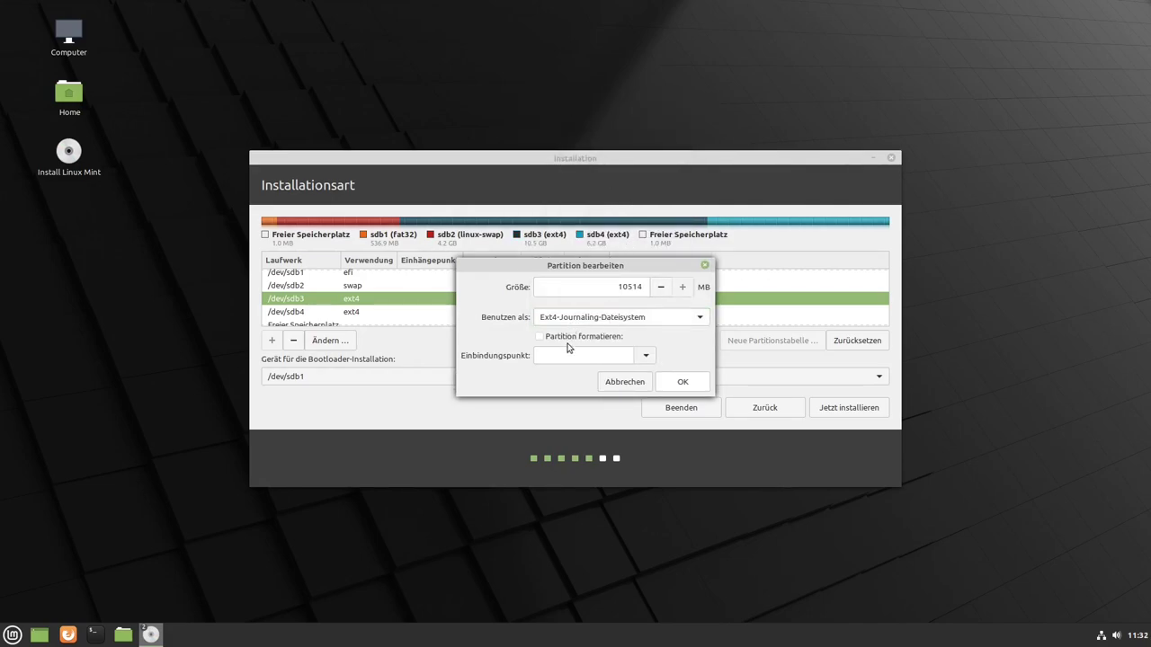
{"action": "left_click", "coordinate": [644, 358]}
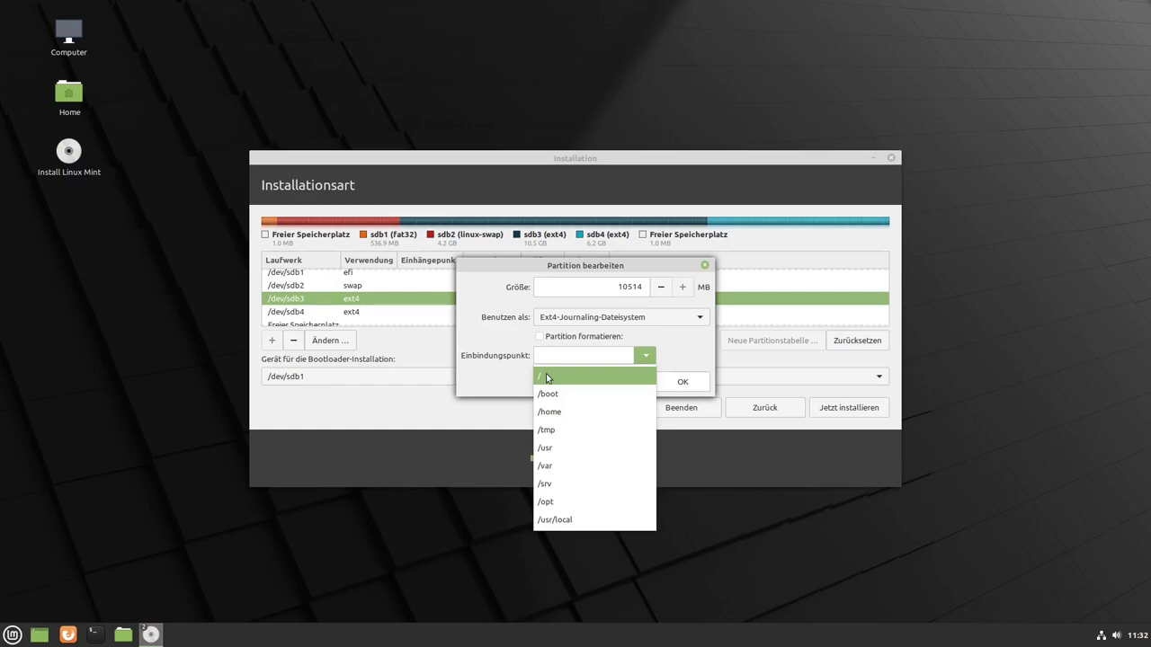
{"action": "left_click", "coordinate": [546, 375]}
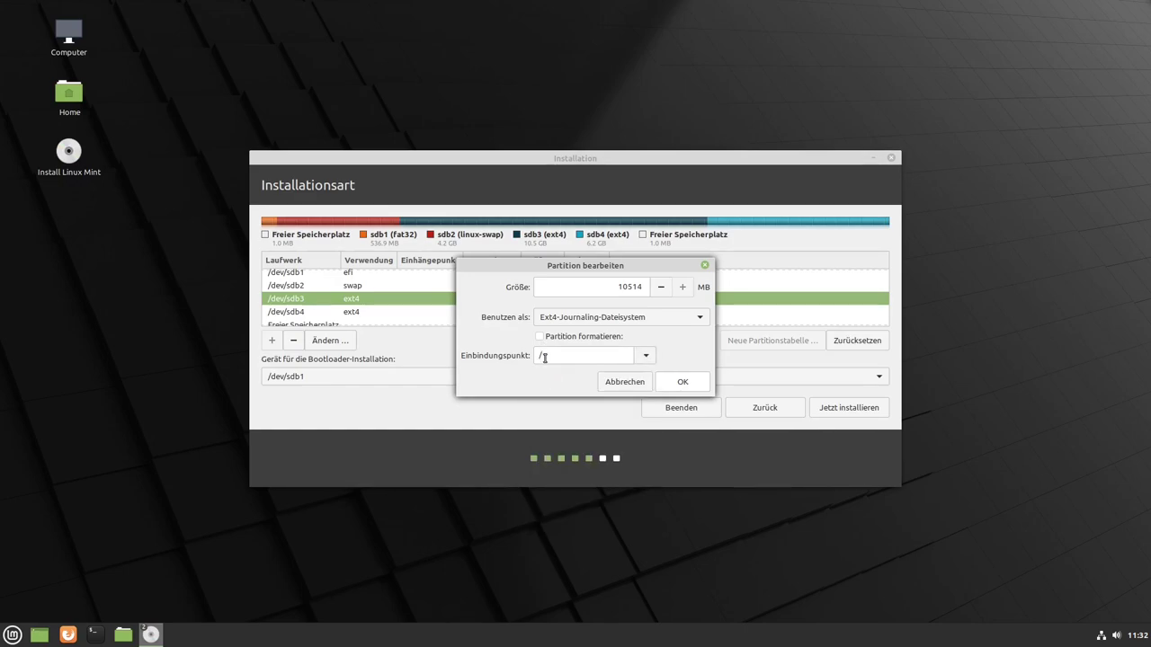
{"action": "left_click", "coordinate": [680, 383]}
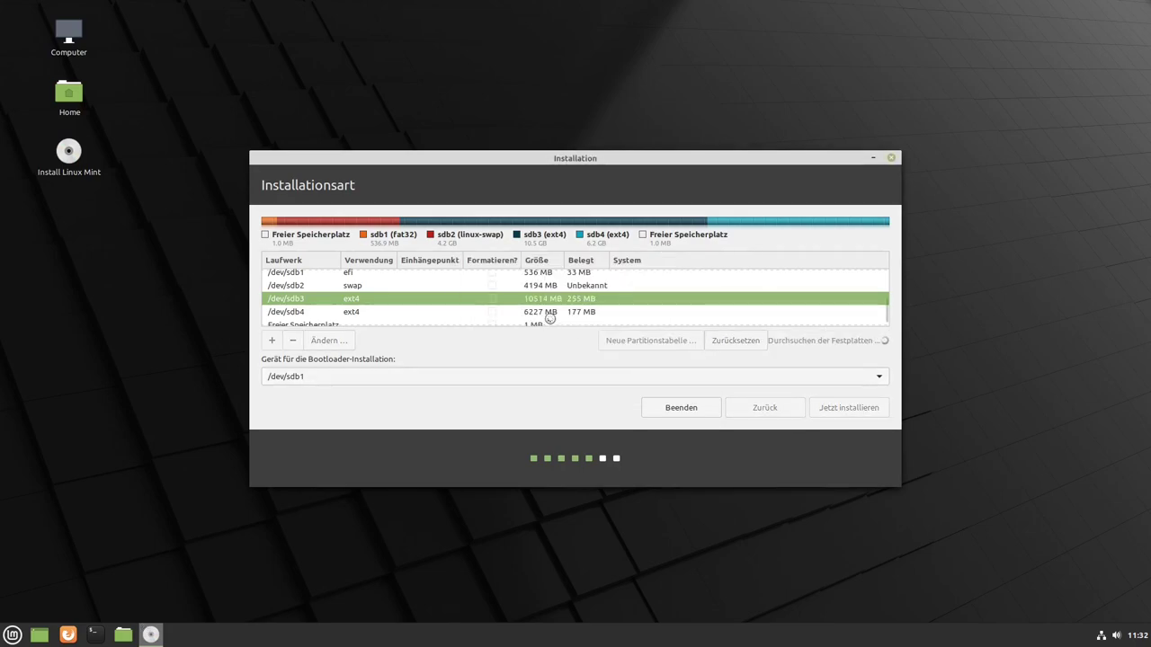
- Edit /dev/sdb4 to use the Ext4 journaling filesystem with mount point /home
{"action": "left_click", "coordinate": [537, 309]}
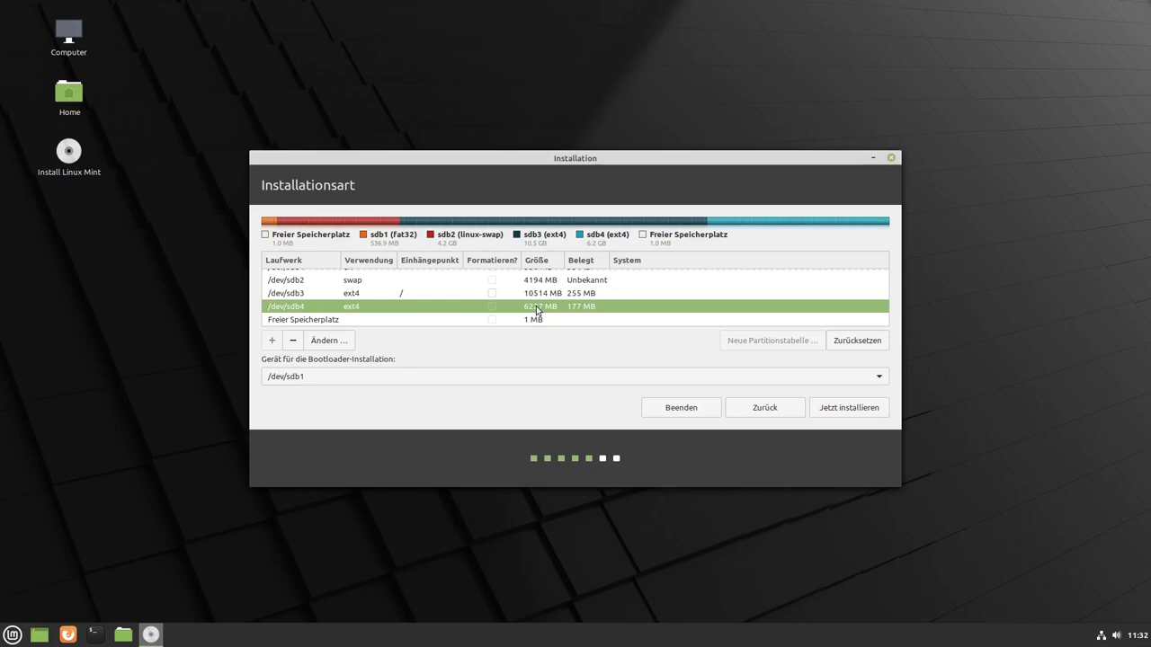
{"action": "right_click", "coordinate": [536, 310]}
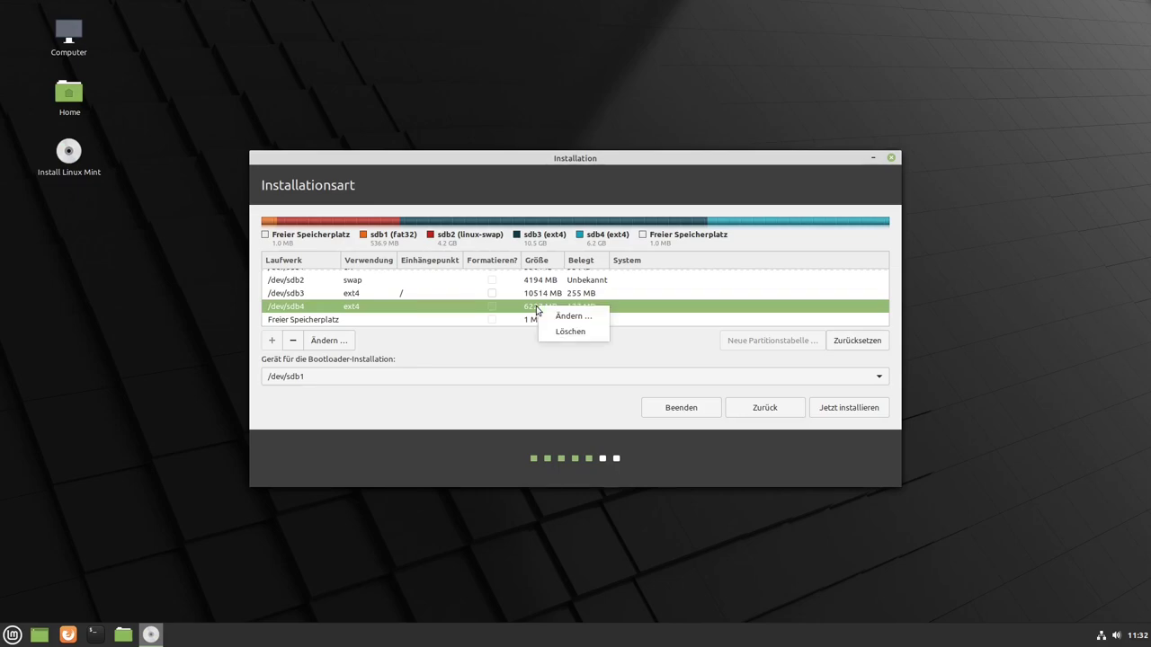
{"action": "left_click", "coordinate": [572, 317]}
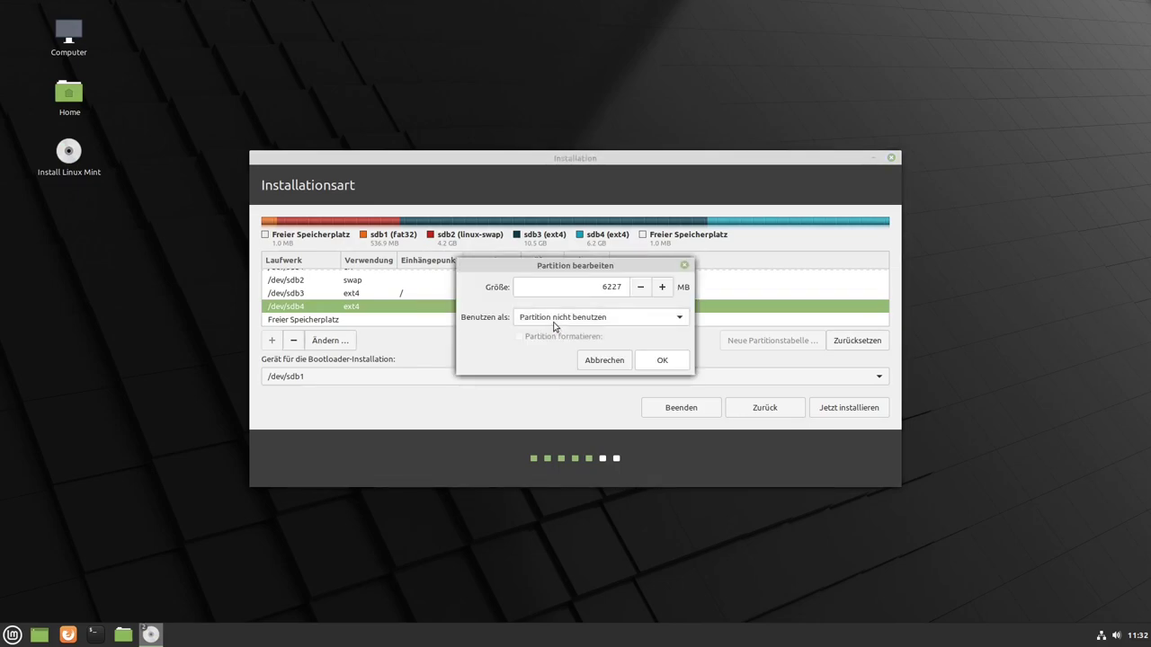
{"action": "left_click", "coordinate": [602, 321]}
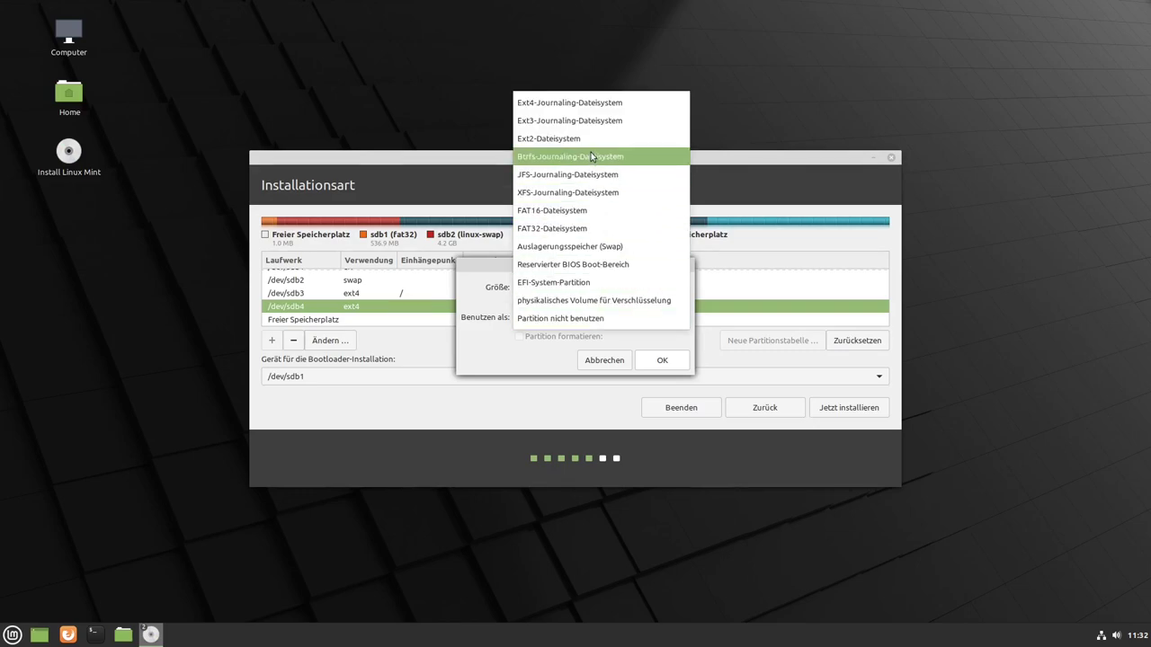
{"action": "left_click", "coordinate": [554, 103]}
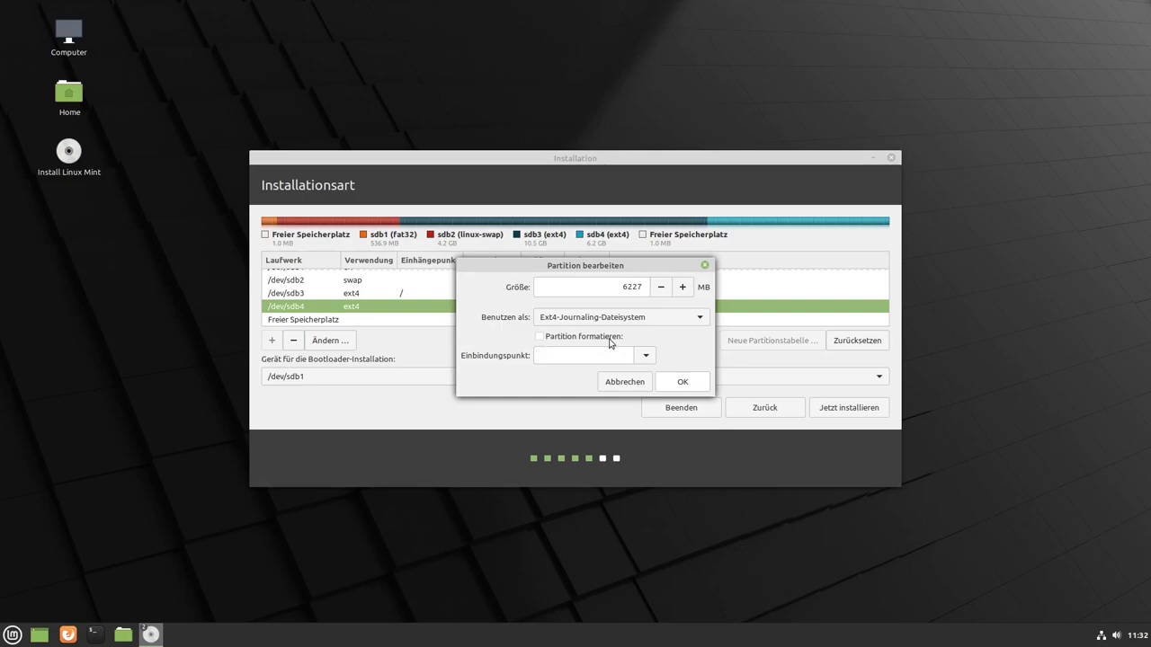
{"action": "left_click", "coordinate": [647, 359]}
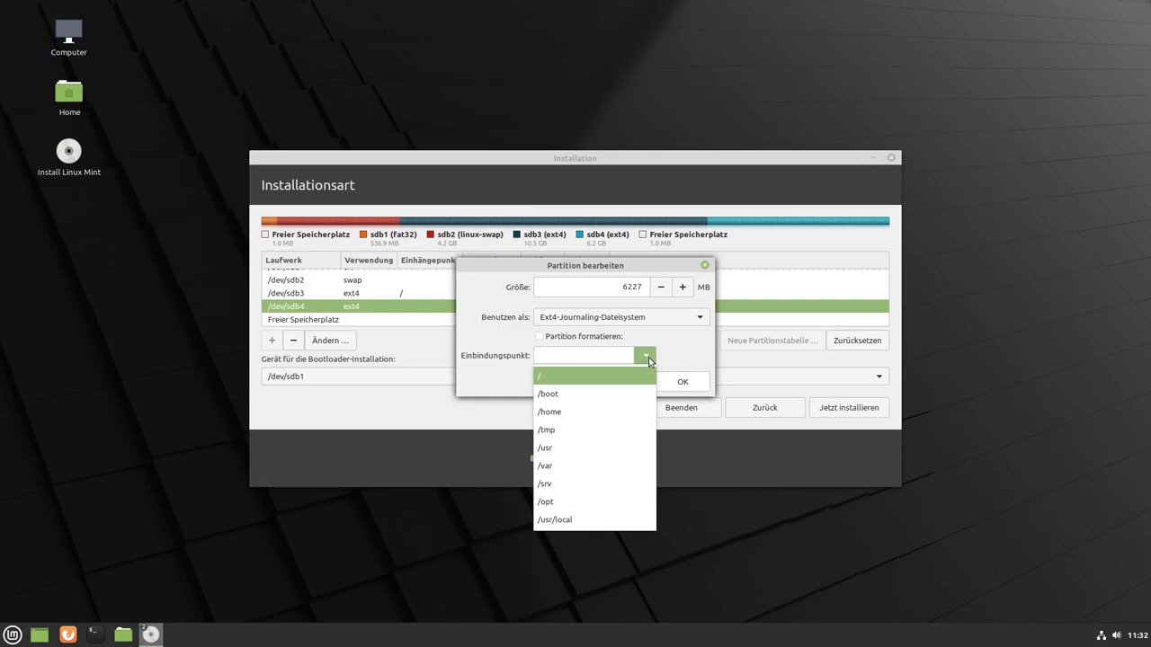
{"action": "left_click", "coordinate": [555, 414]}
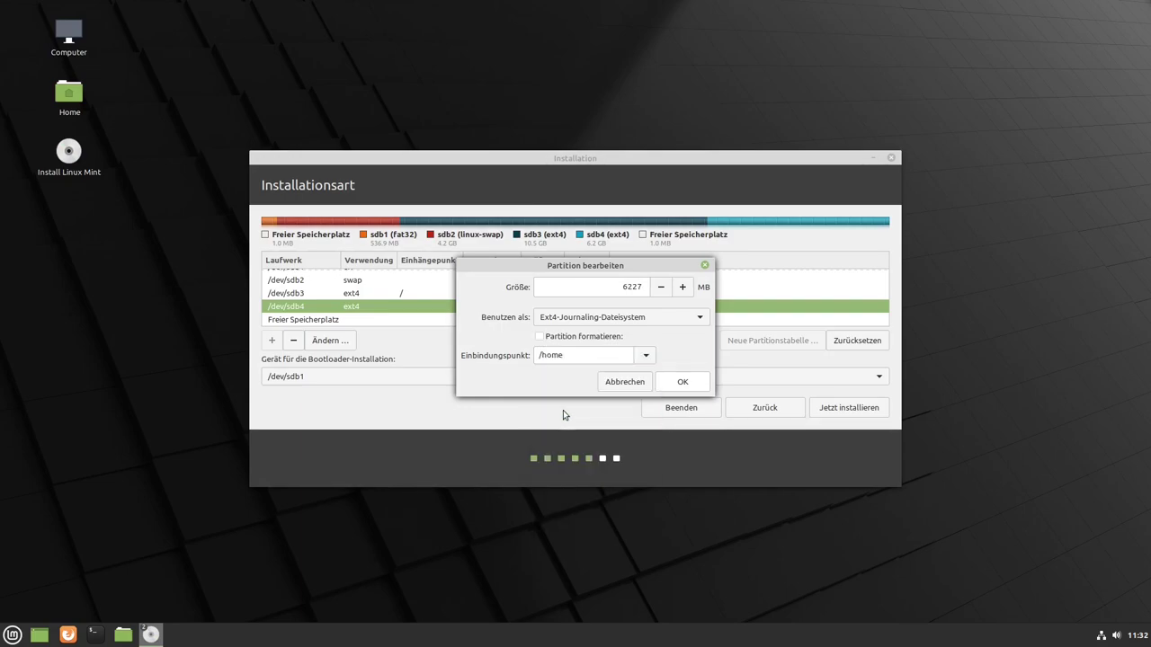
{"action": "key", "text": "Return"}
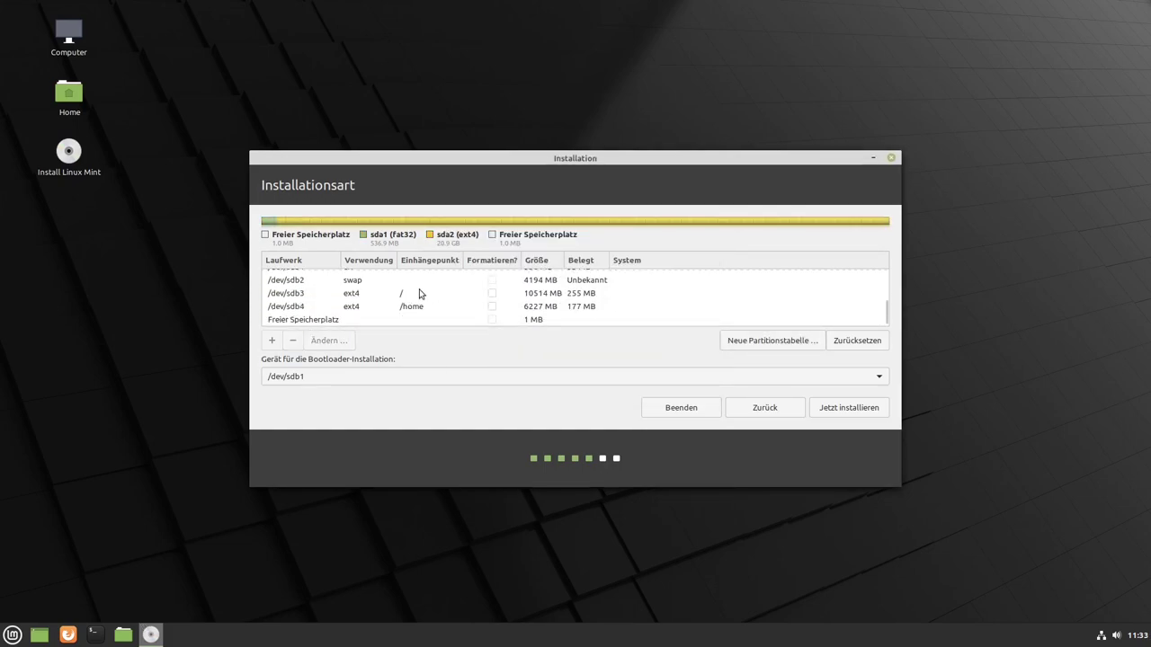
{"action": "scroll", "coordinate": [434, 306], "scroll_direction": "up", "scroll_amount": 3}
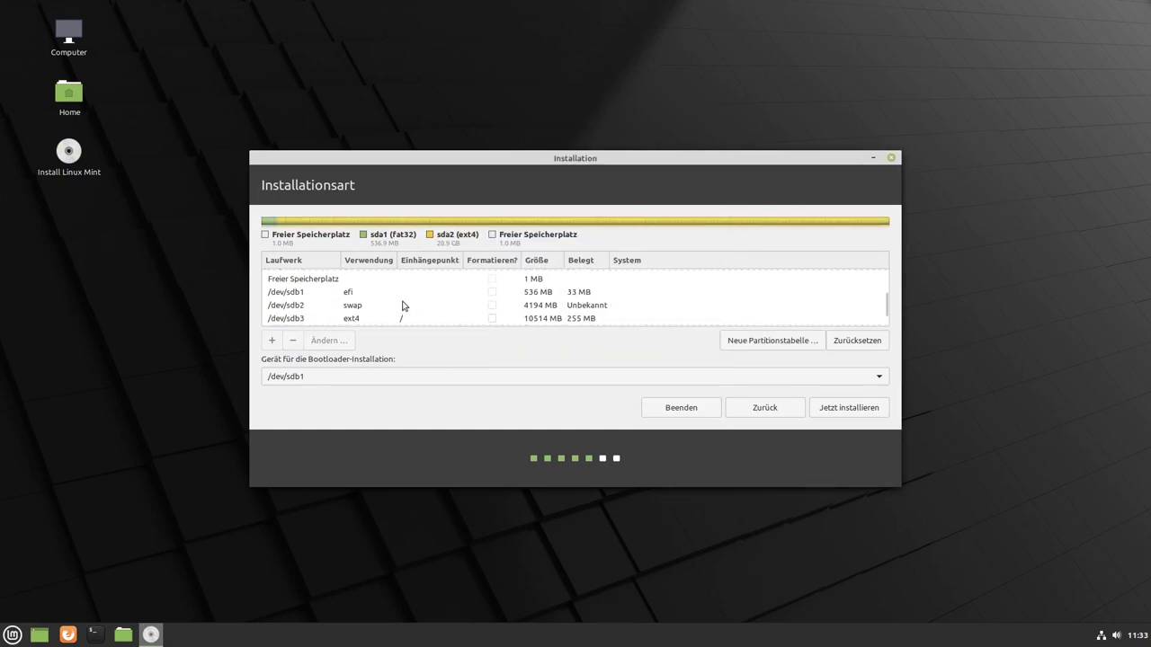
{"action": "scroll", "coordinate": [403, 306], "scroll_direction": "up", "scroll_amount": 1}
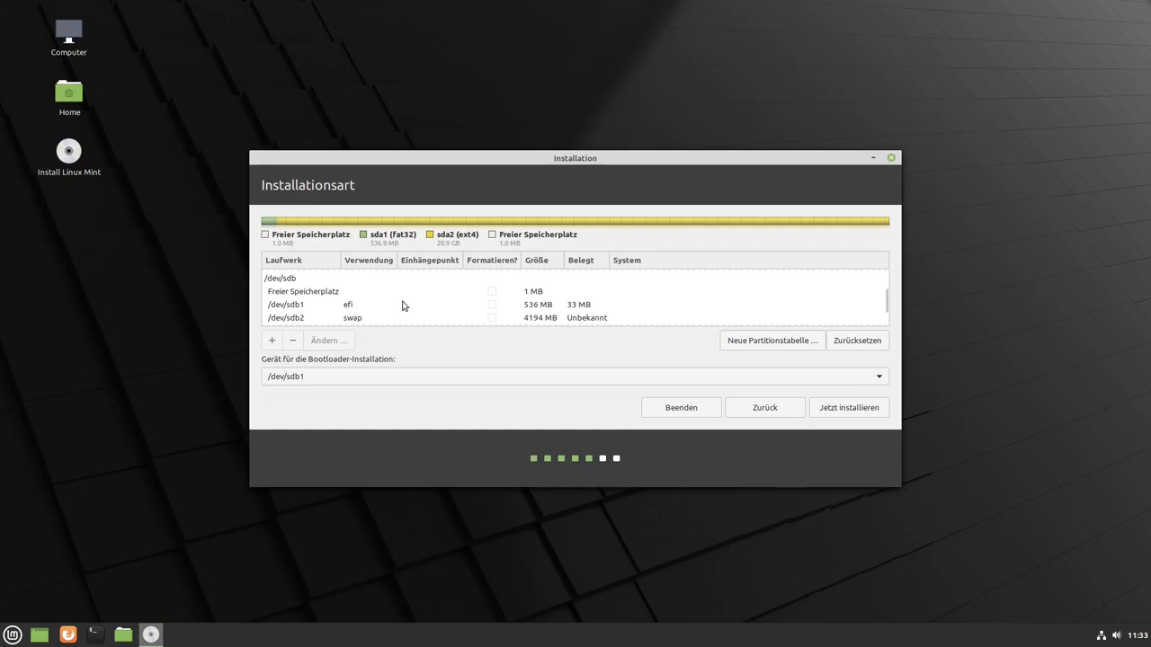
{"action": "scroll", "coordinate": [403, 306], "scroll_direction": "down", "scroll_amount": 3}
- Start the installation with this partition layout and read the unformatted-partition warning
{"action": "left_click", "coordinate": [835, 407]}
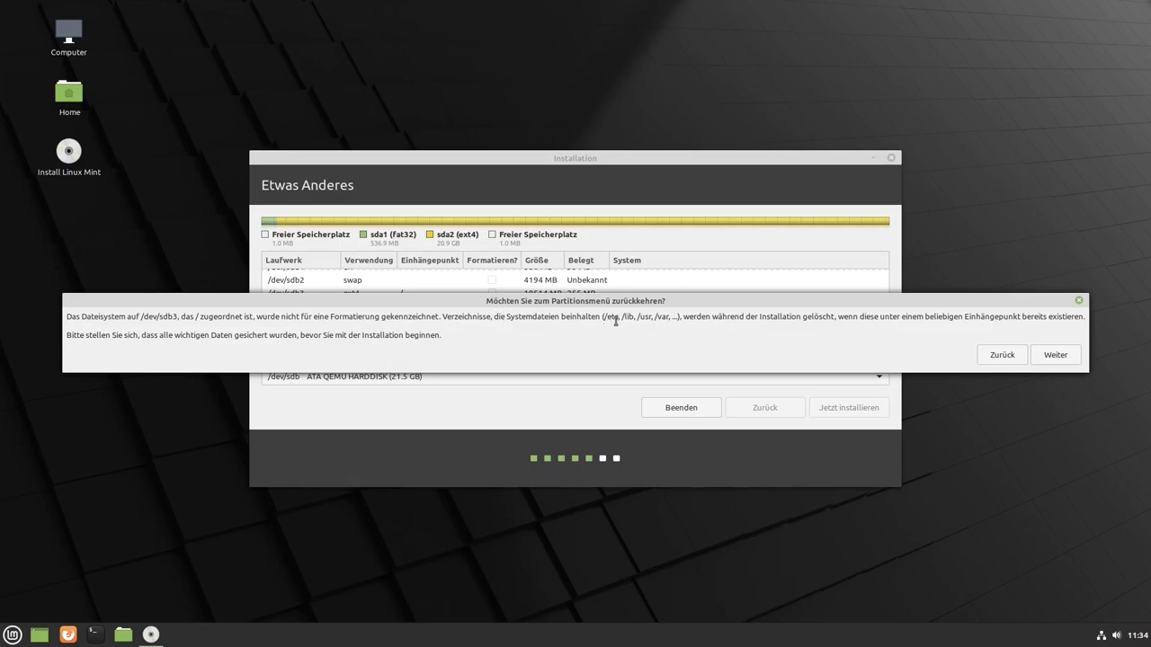
{"action": "left_click_drag", "start_coordinate": [608, 321], "coordinate": [659, 325]}
{"action": "left_click", "coordinate": [659, 317]}
- Continue past the sdb3 warning and review the disk-changes summary for sdb
{"action": "left_click", "coordinate": [1055, 358]}
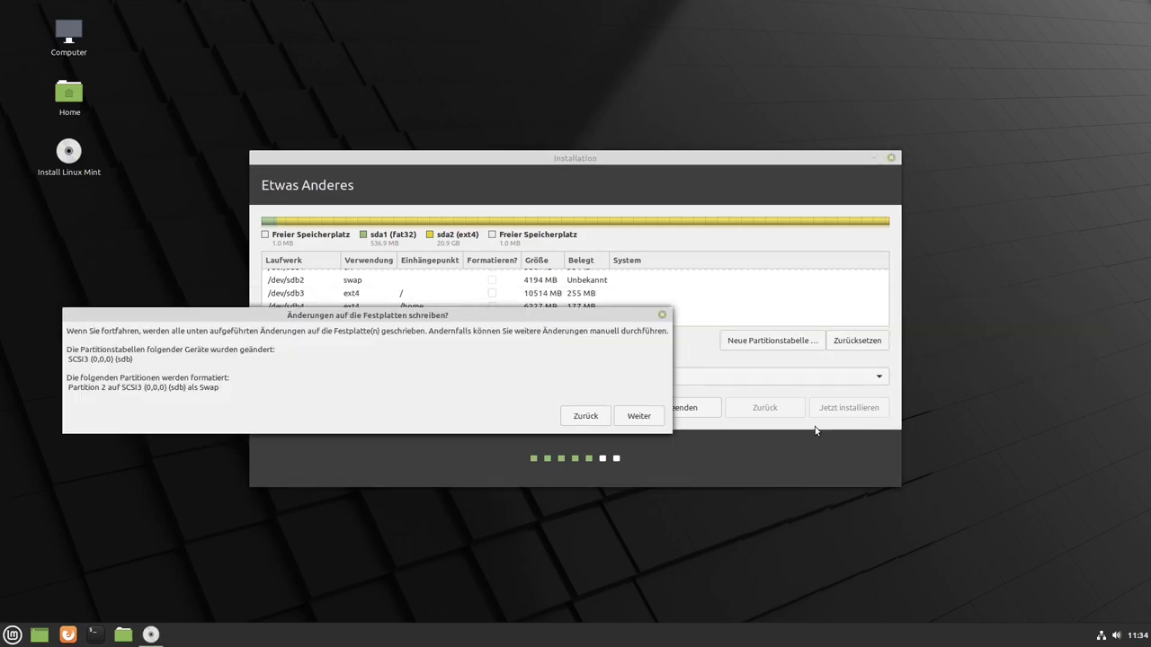
{"action": "left_click_drag", "start_coordinate": [413, 315], "coordinate": [654, 312]}
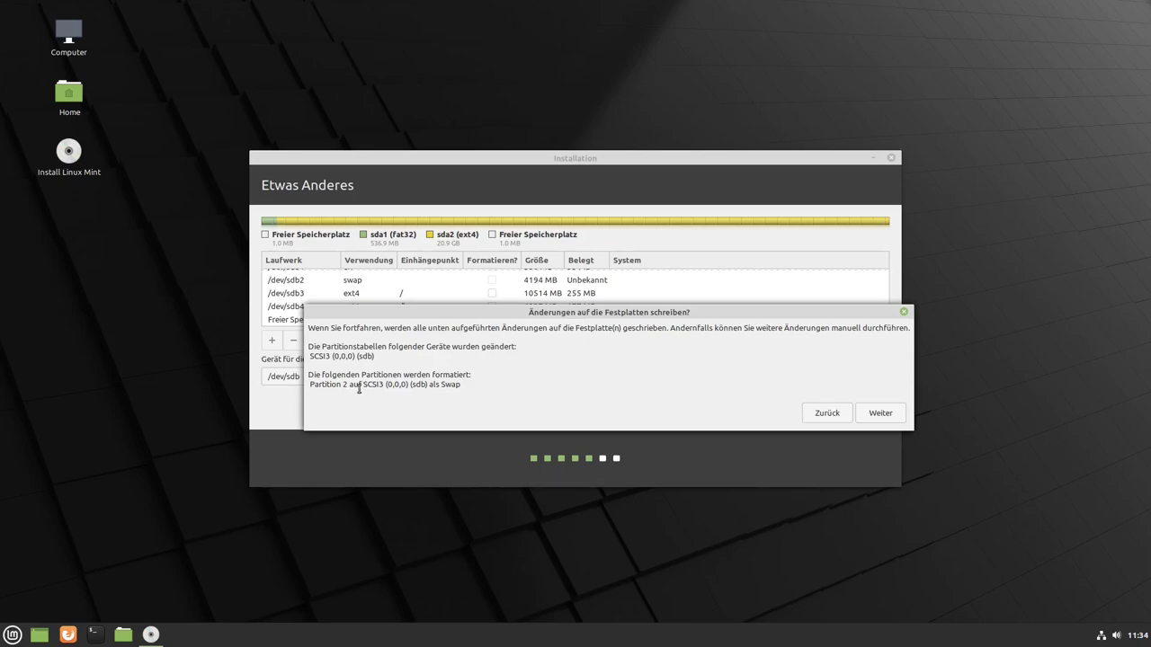
{"action": "left_click_drag", "start_coordinate": [361, 384], "coordinate": [436, 385]}
- Write the disk changes, keep Berlin, and enter name, computer name, username and password
{"action": "left_click", "coordinate": [881, 416]}
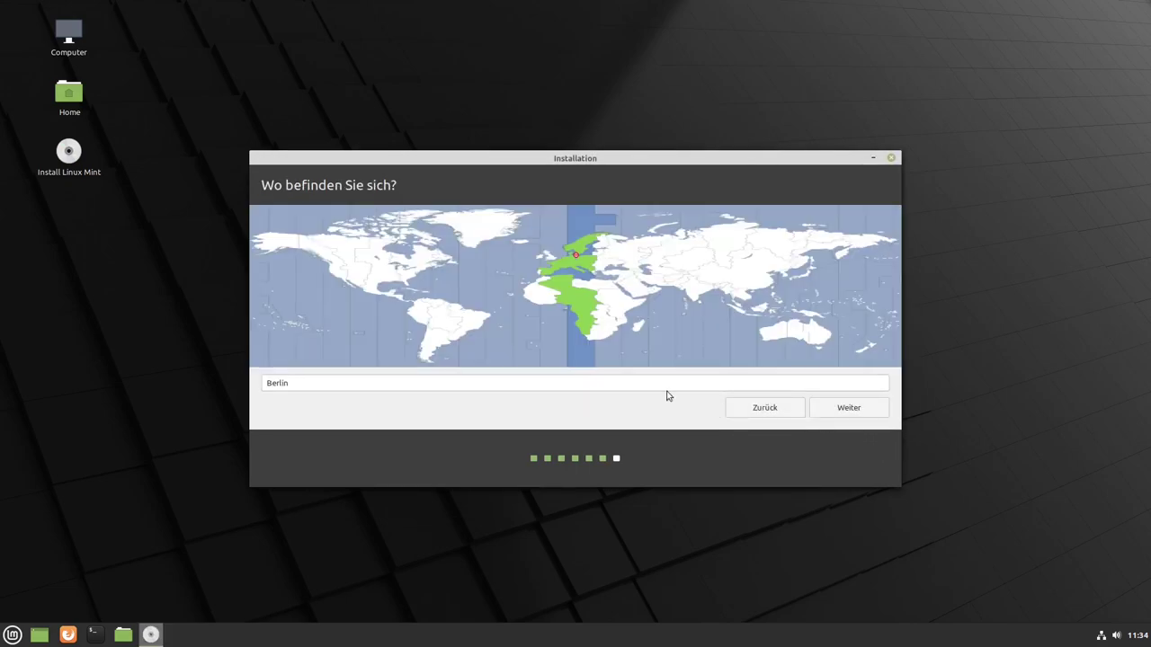
{"action": "left_click", "coordinate": [845, 411]}
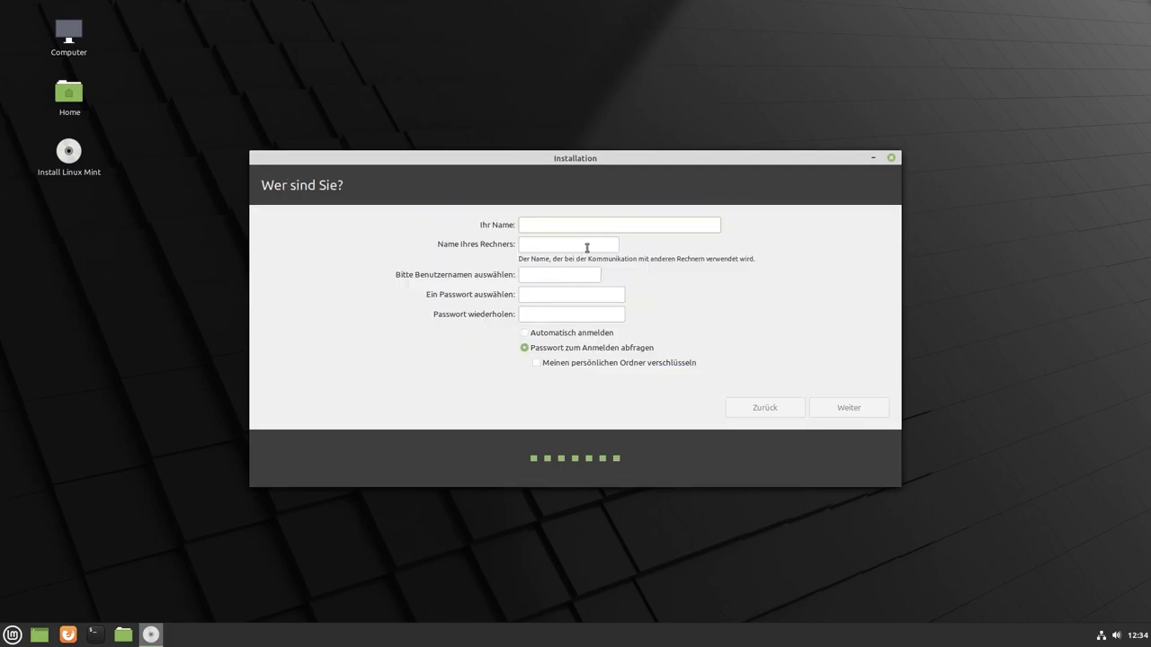
{"action": "key", "text": "Tab"}
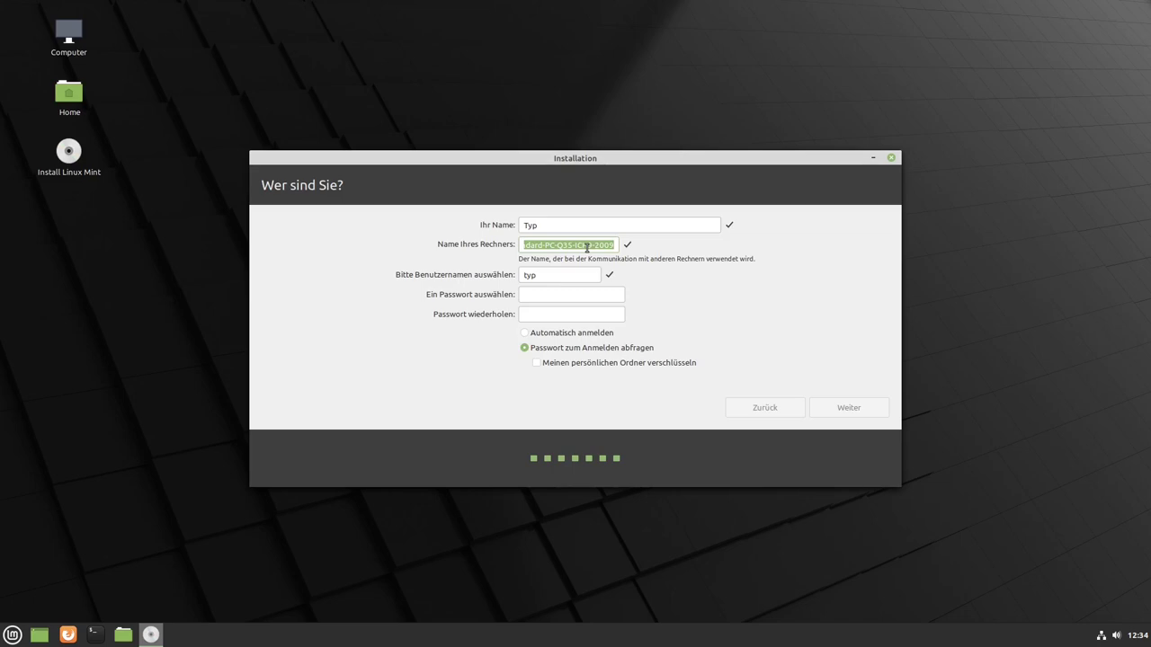
{"action": "key", "text": "Tab"}
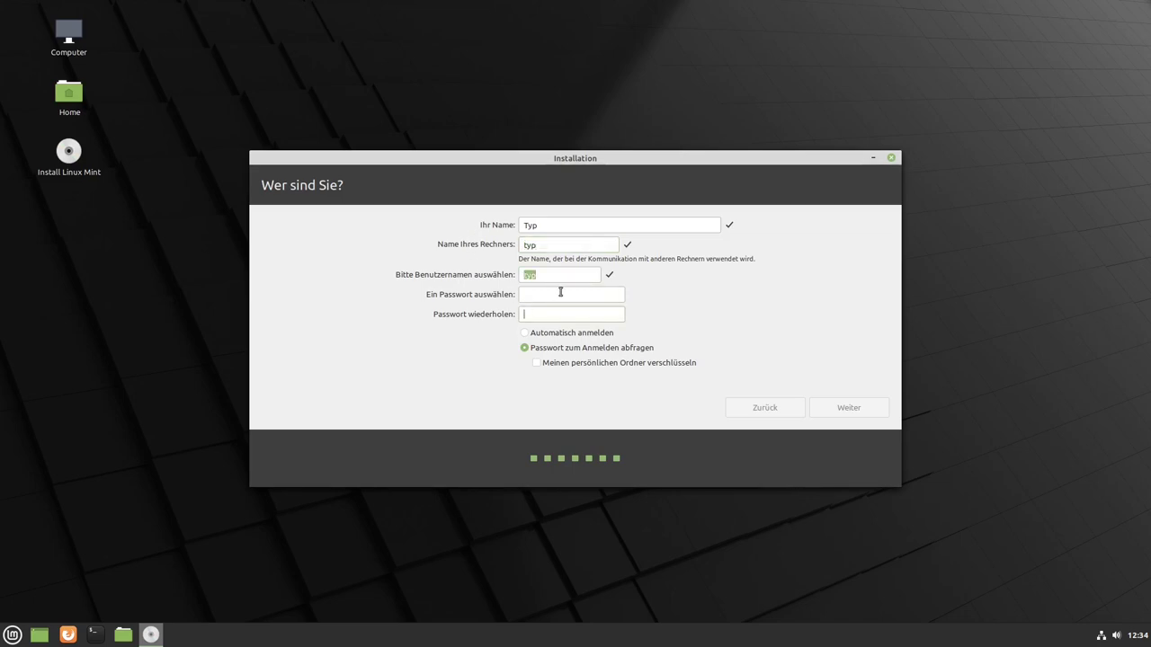
{"action": "key", "text": "Tab"}
{"action": "left_click", "coordinate": [860, 410]}
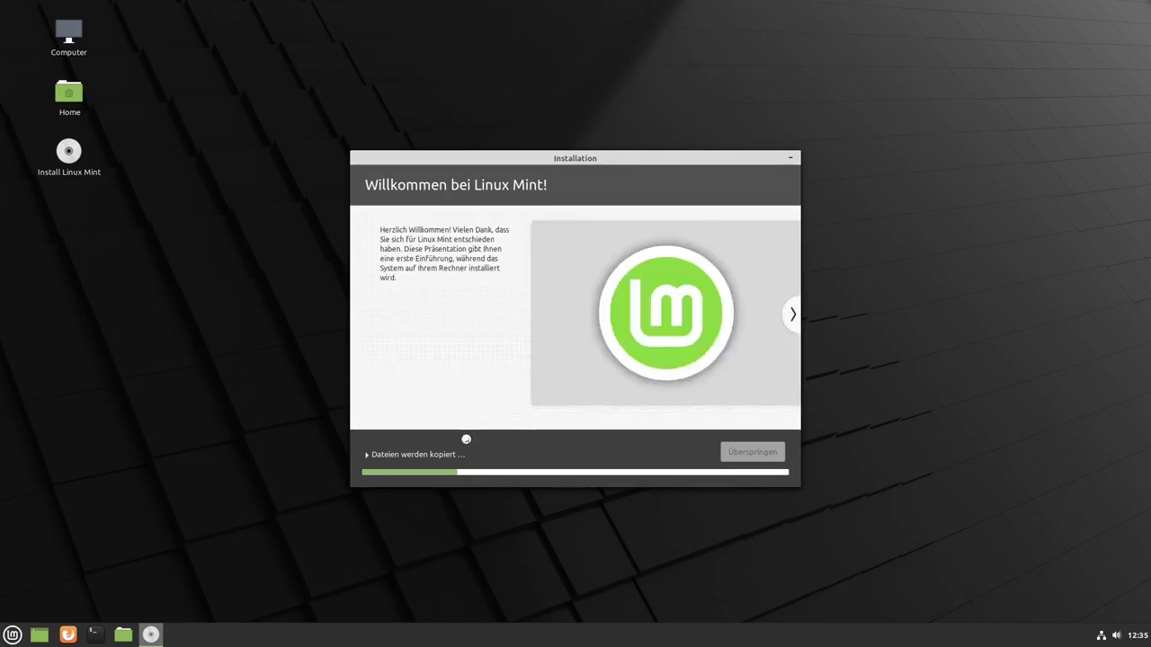
- Expand the 'Dateien werden kopiert' details to view the file-copy log
{"action": "left_click", "coordinate": [436, 455]}
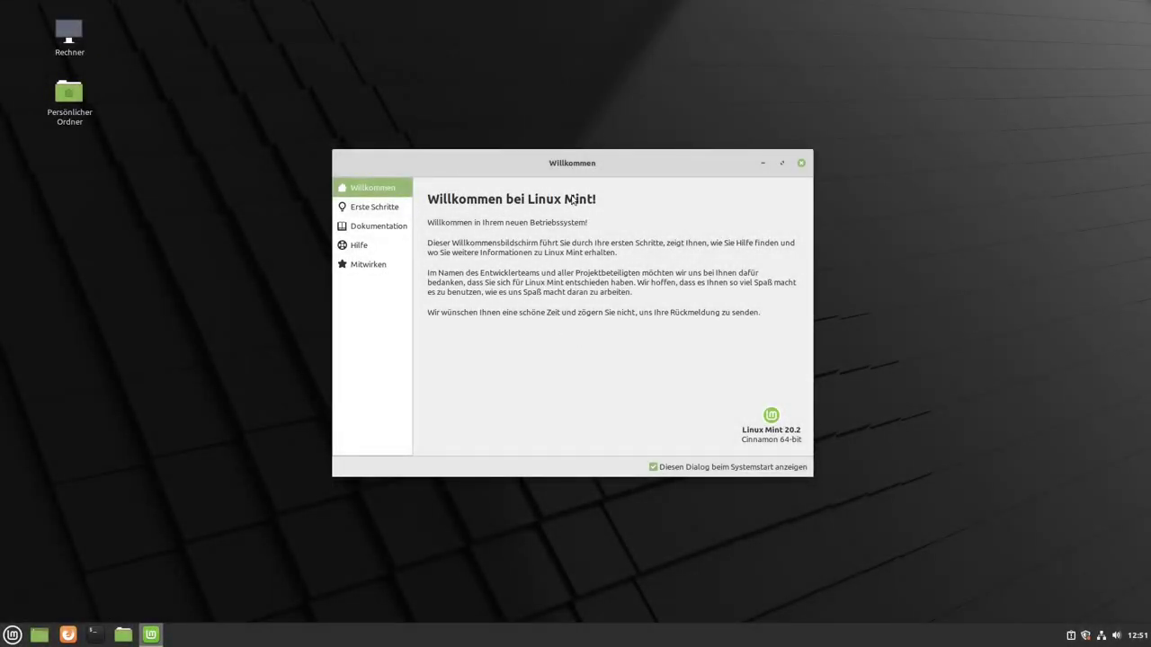
- Close the Willkommen window and launch Laufwerke by searching 'laufl' in the menu
{"action": "left_click_drag", "start_coordinate": [628, 163], "coordinate": [601, 159]}
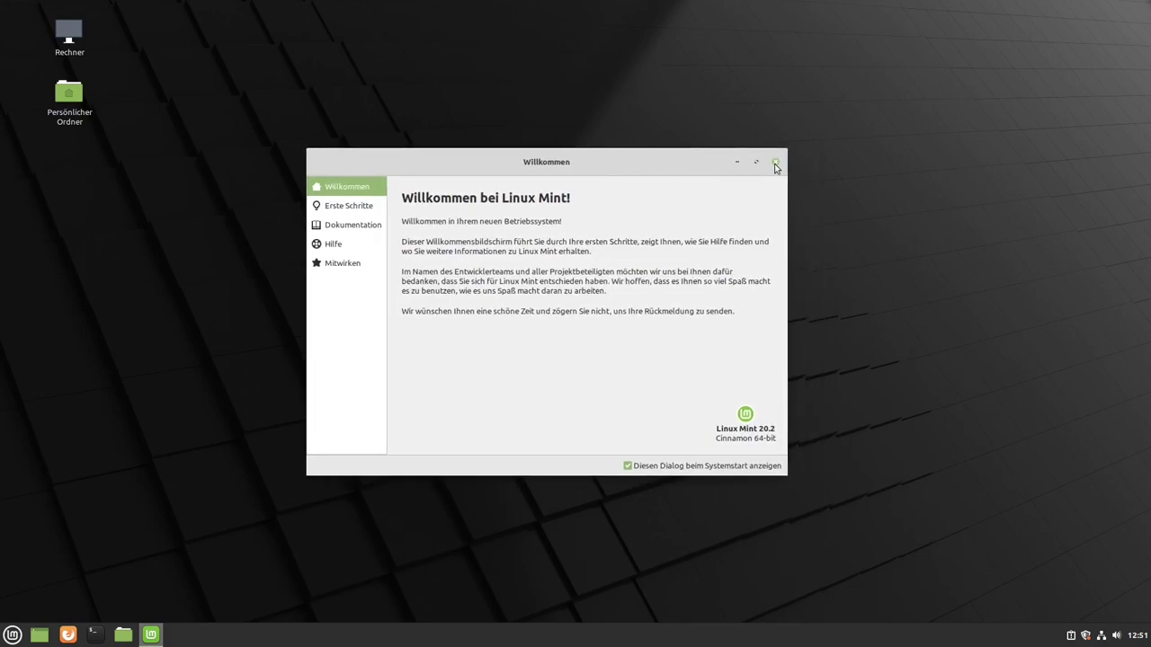
{"action": "left_click", "coordinate": [777, 166]}
{"action": "left_click", "coordinate": [13, 635]}
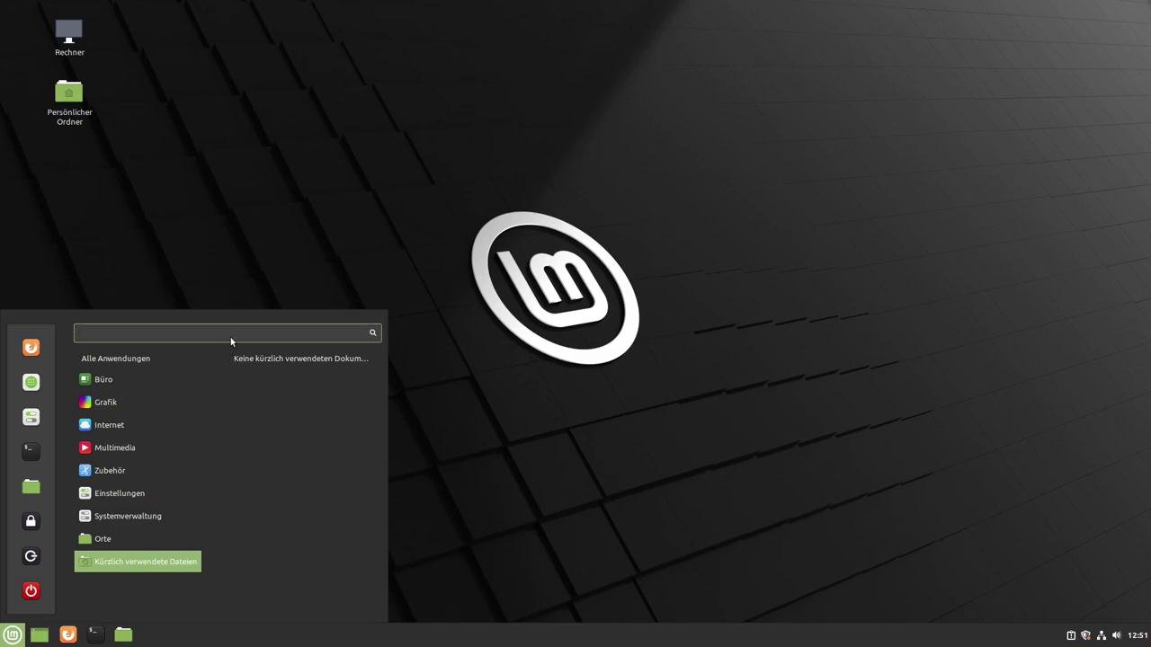
{"action": "type", "text": "laufl"}
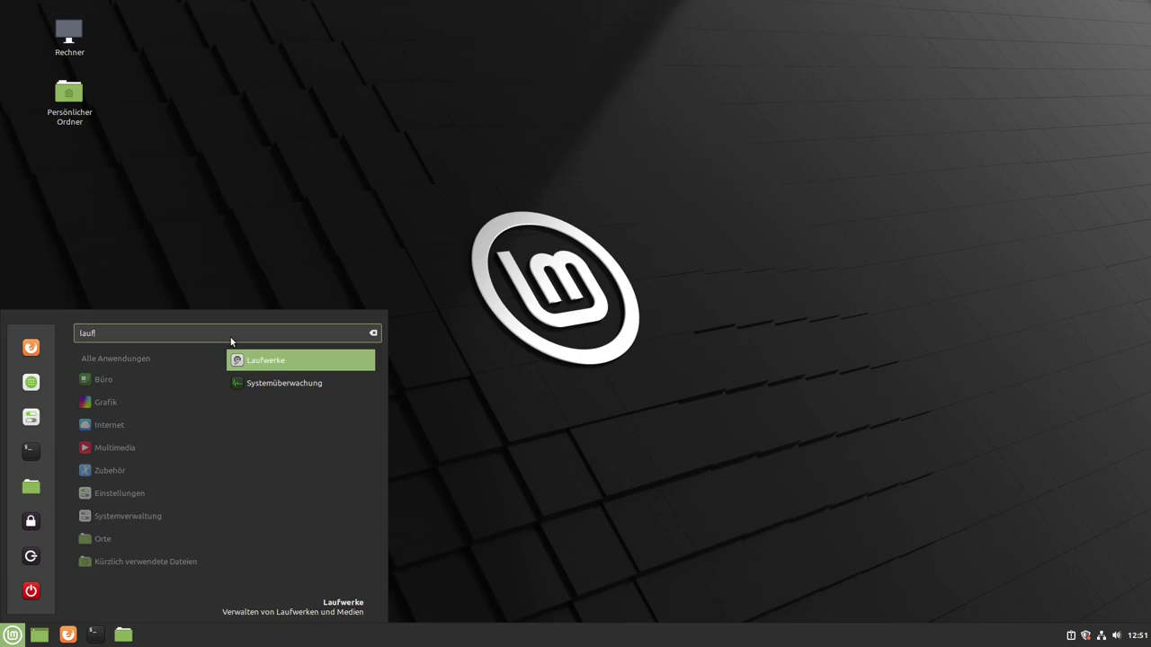
{"action": "key", "text": "Return"}
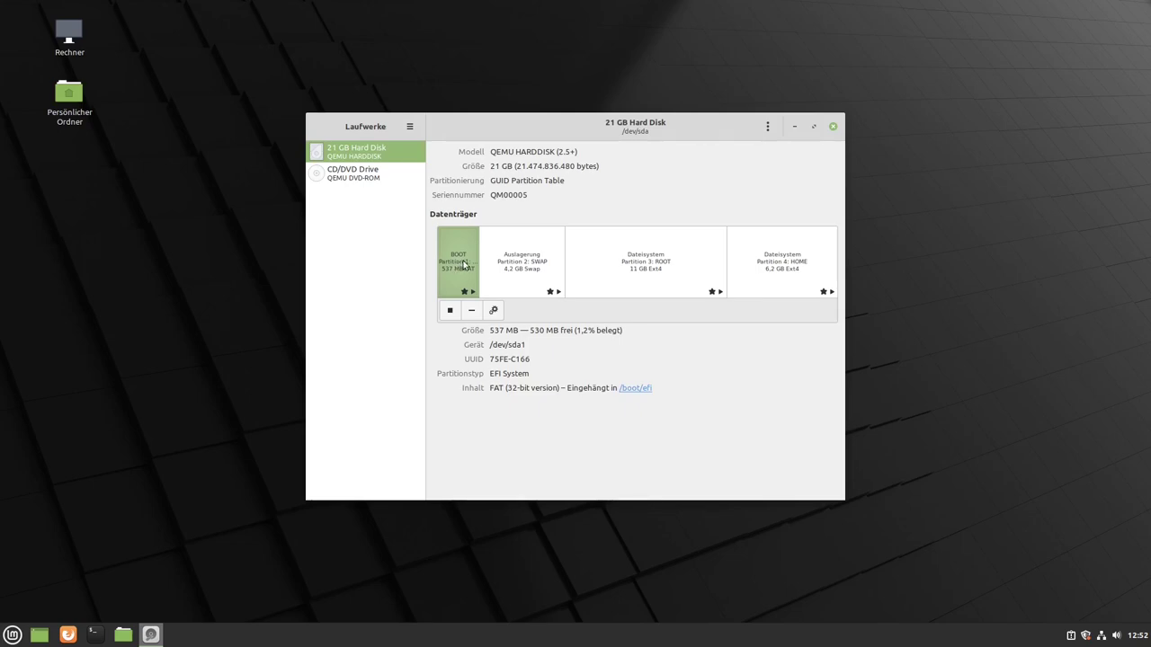
- Inspect the SWAP, ROOT and HOME partitions' details, including the /home mount
{"action": "left_click", "coordinate": [527, 268]}
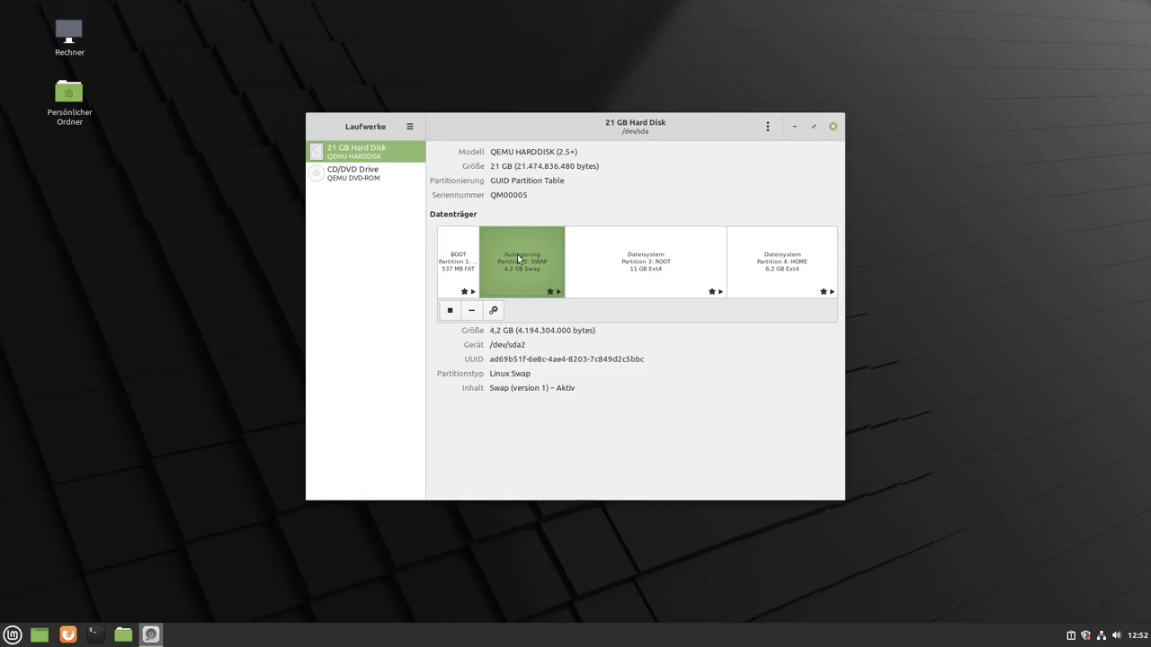
{"action": "left_click", "coordinate": [642, 258]}
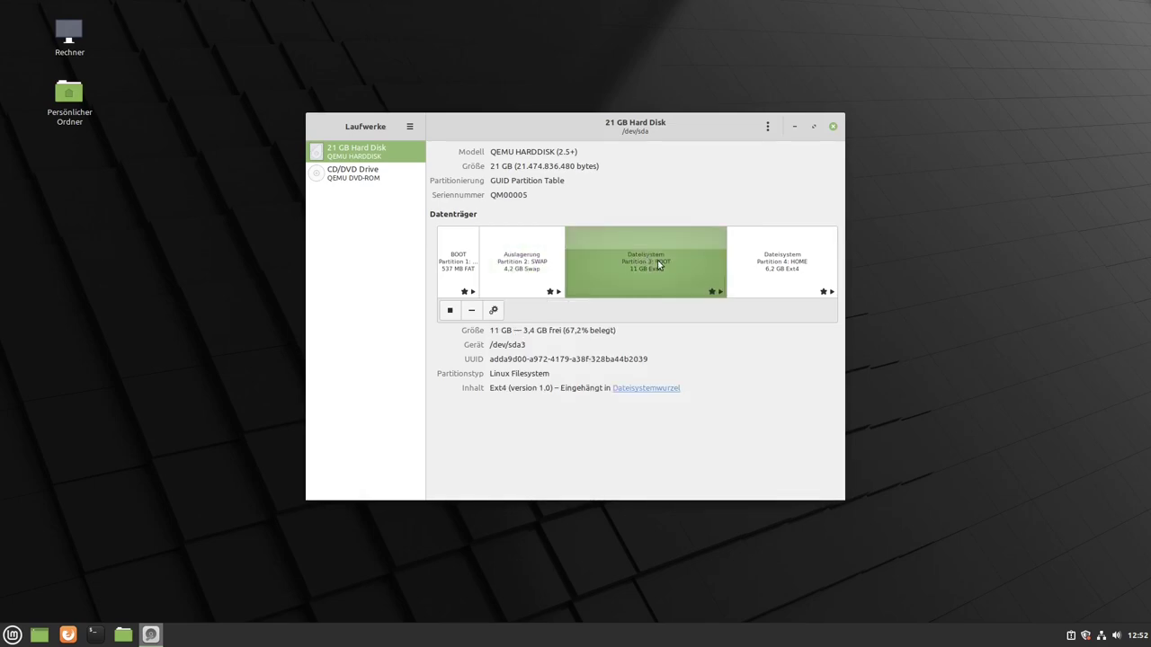
{"action": "left_click", "coordinate": [737, 265]}
{"action": "left_click", "coordinate": [578, 257]}
{"action": "left_click", "coordinate": [739, 282]}
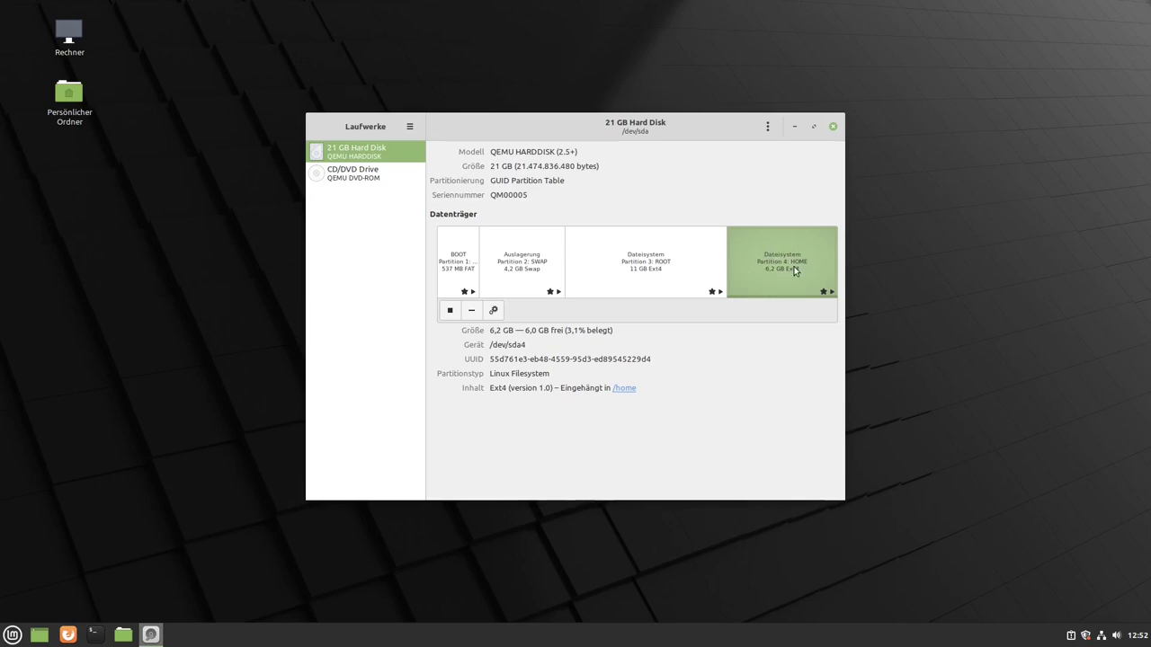
{"action": "left_click", "coordinate": [525, 265]}
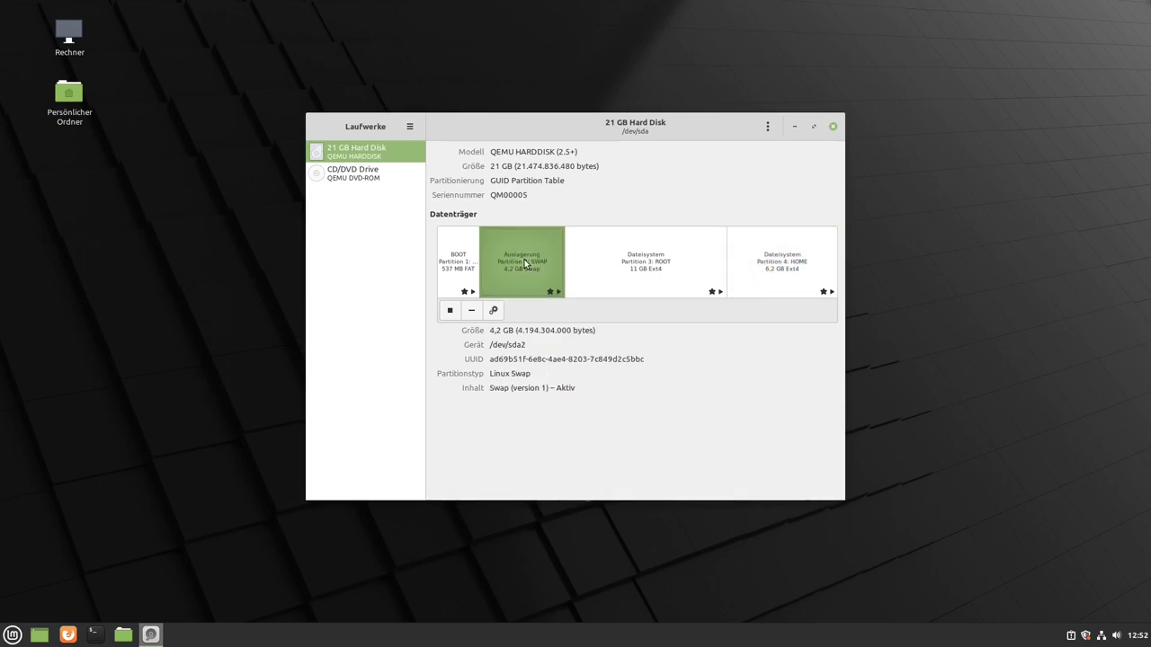
{"action": "left_click", "coordinate": [451, 265]}
{"action": "left_click", "coordinate": [627, 258]}
{"action": "left_click", "coordinate": [750, 258]}
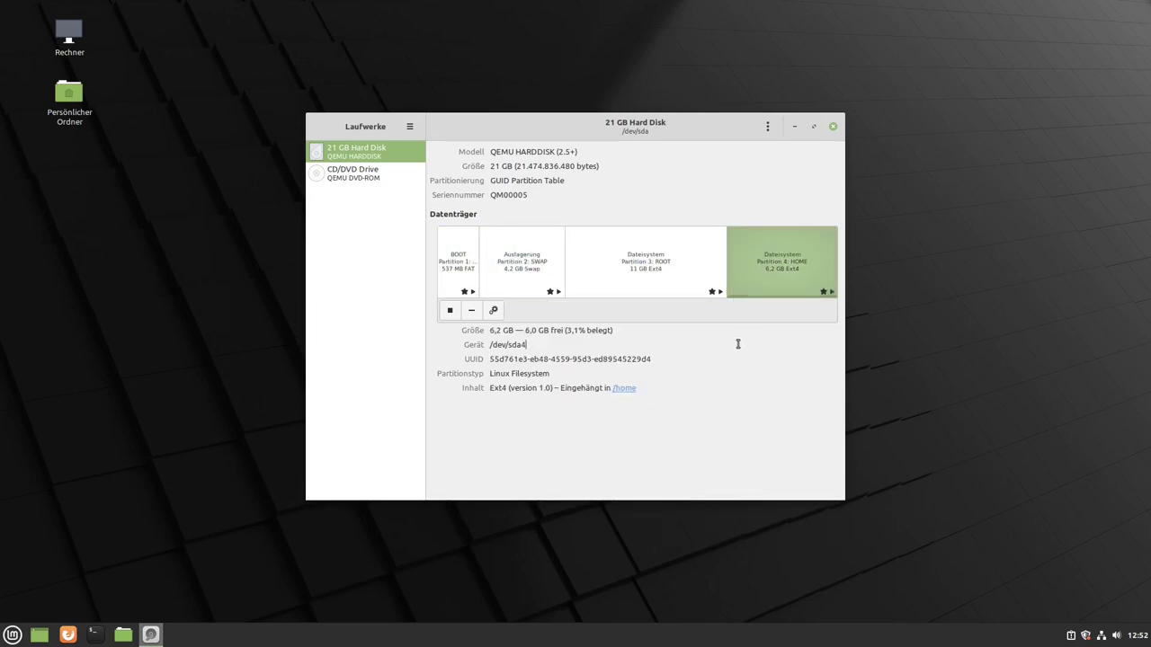
- Open the mounted root filesystem in the file manager, then view the EFI partition at /boot/efi
{"action": "left_click", "coordinate": [630, 388]}
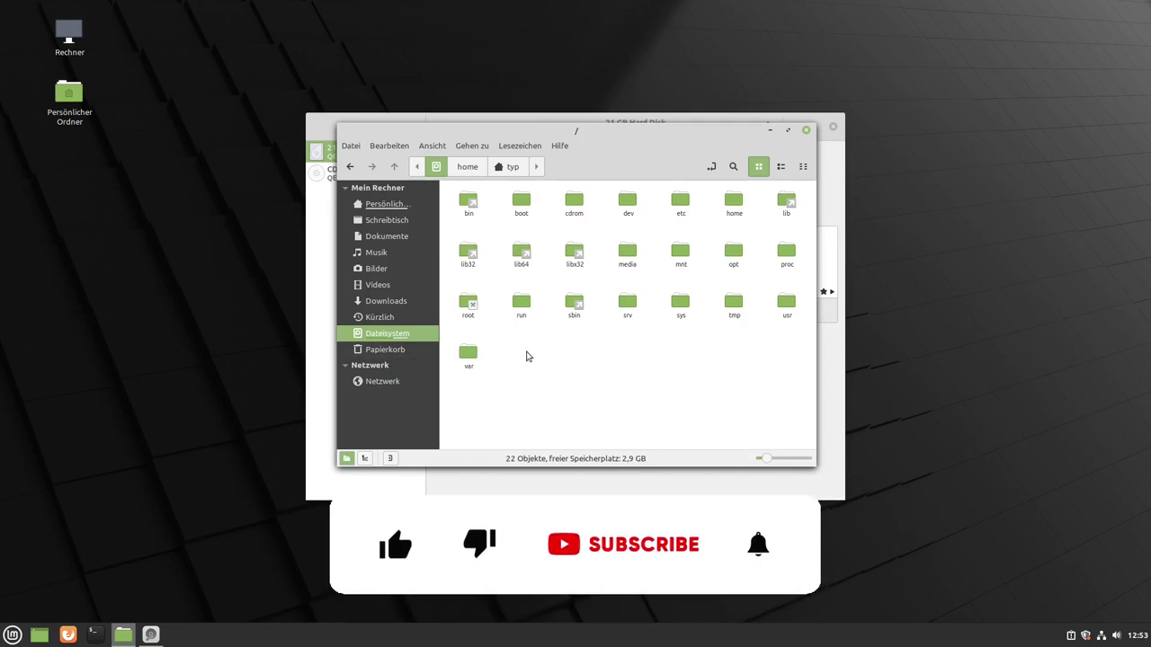
{"action": "left_click_drag", "start_coordinate": [610, 139], "coordinate": [689, 319]}
{"action": "left_click", "coordinate": [521, 258]}
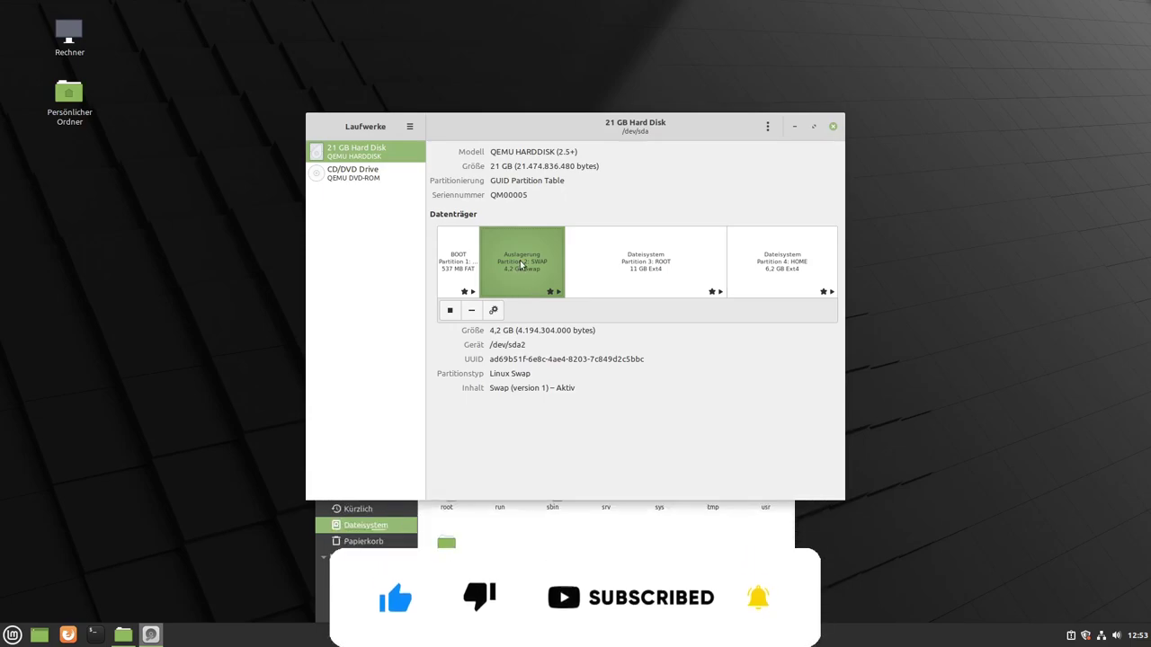
{"action": "left_click", "coordinate": [459, 258]}
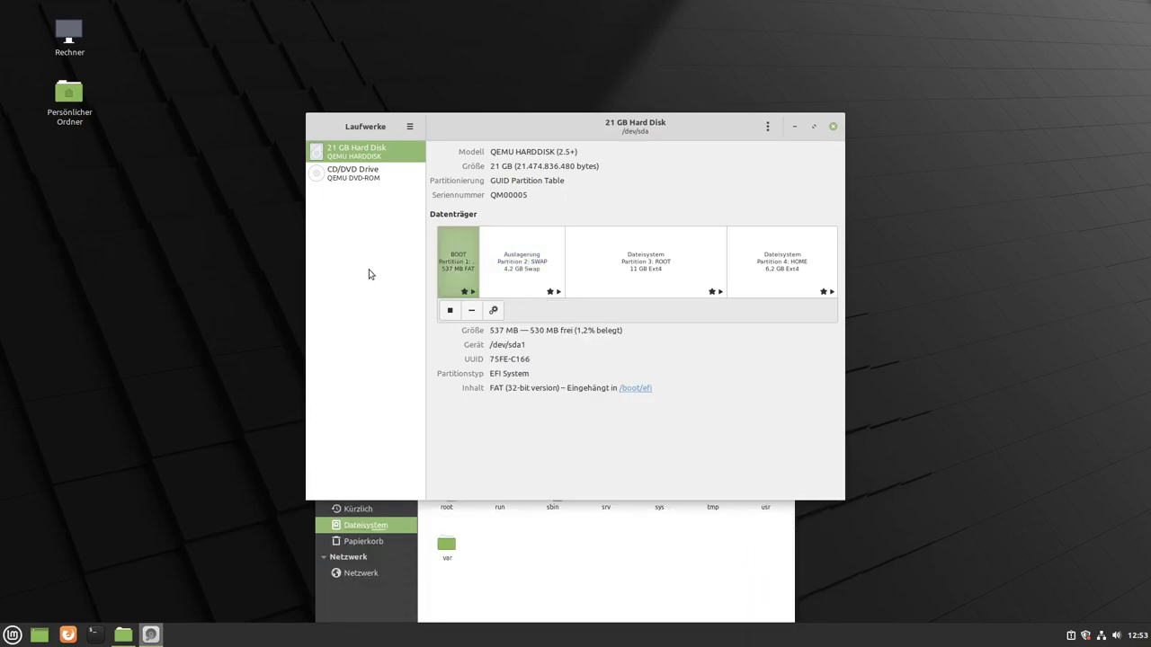